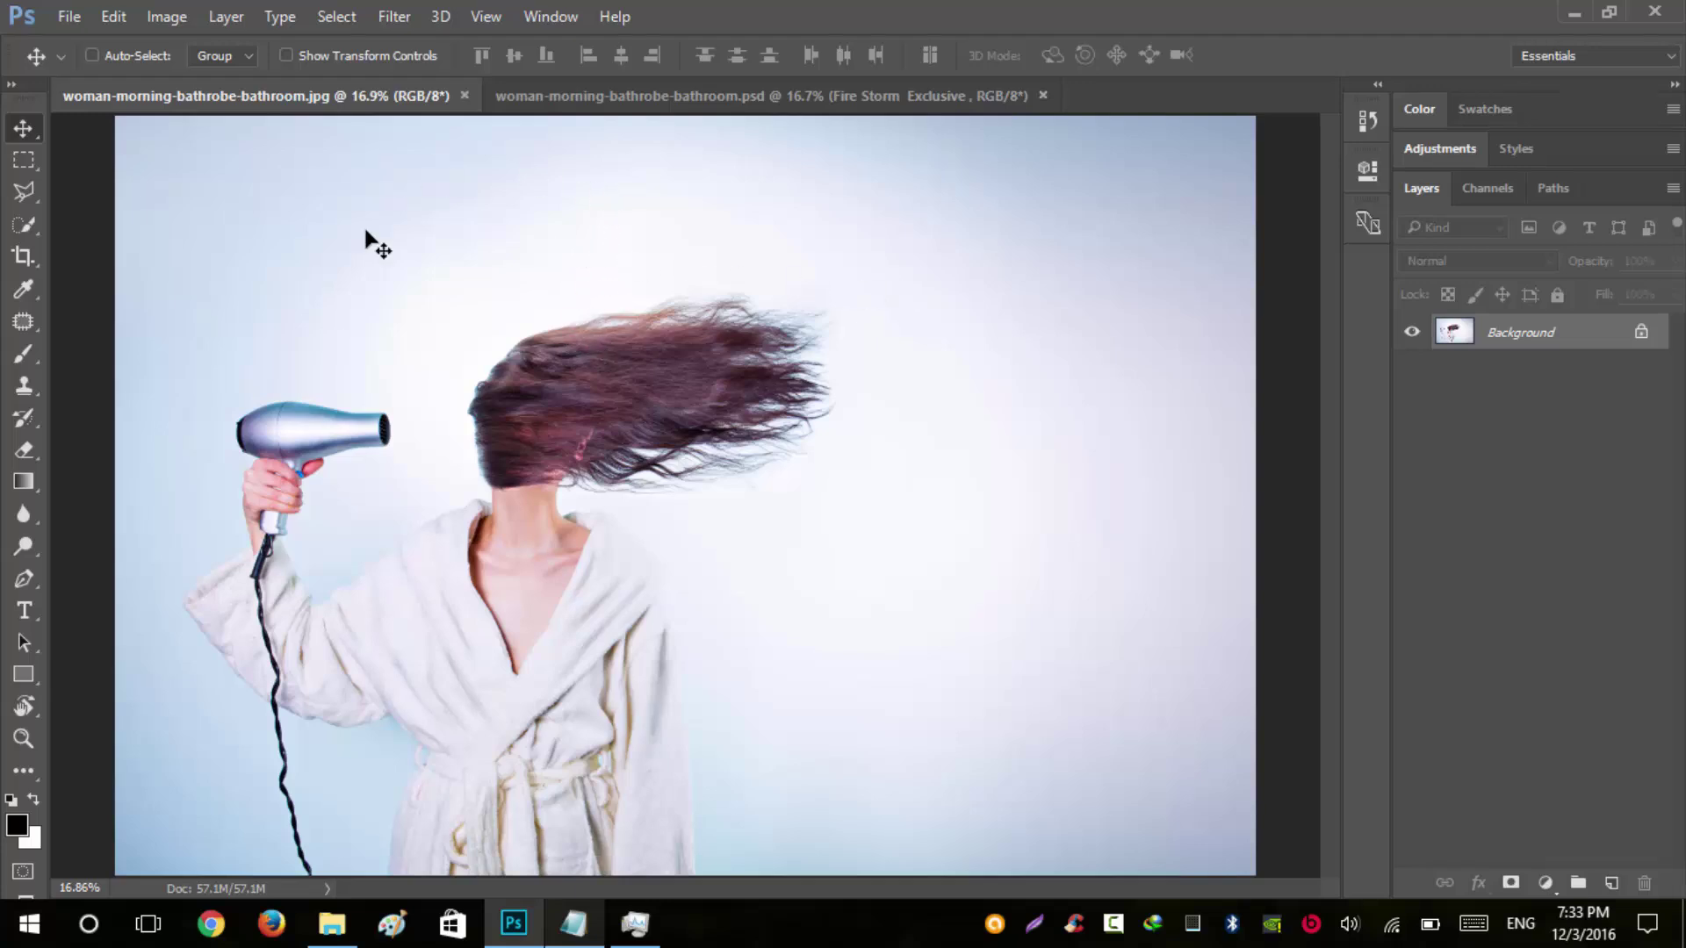
- Zoom in and out over the bathrobe jpg photo to inspect it
scroll(730, 429, down, 1)
scroll(729, 430, up, 3)
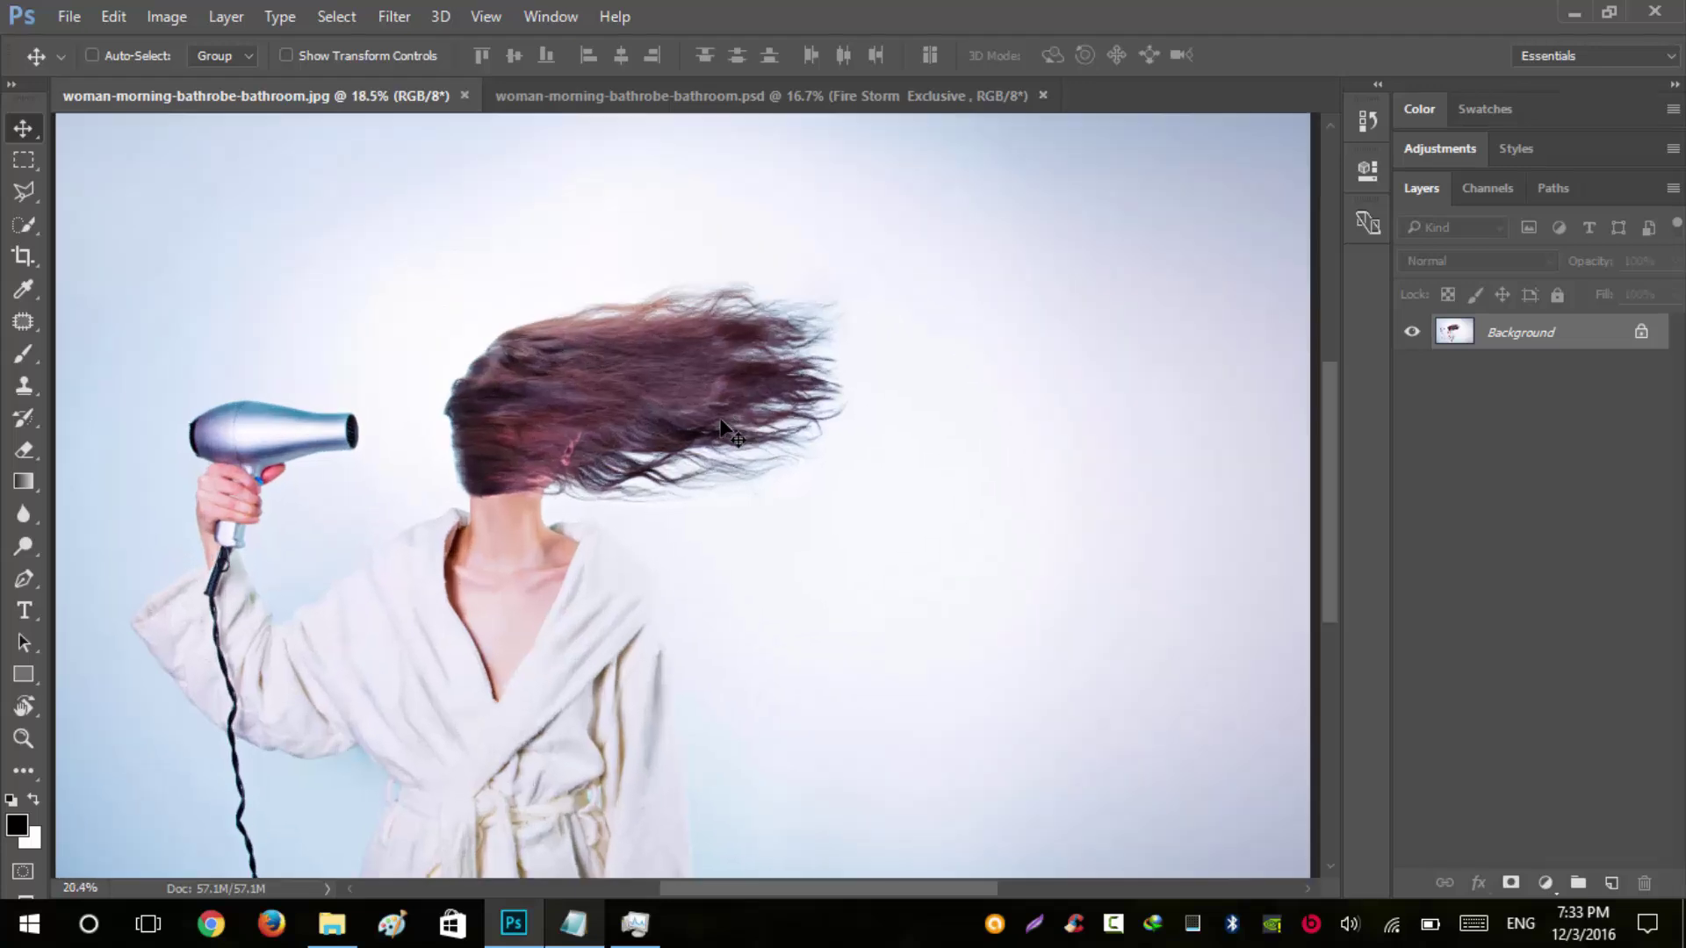
scroll(730, 429, down, 1)
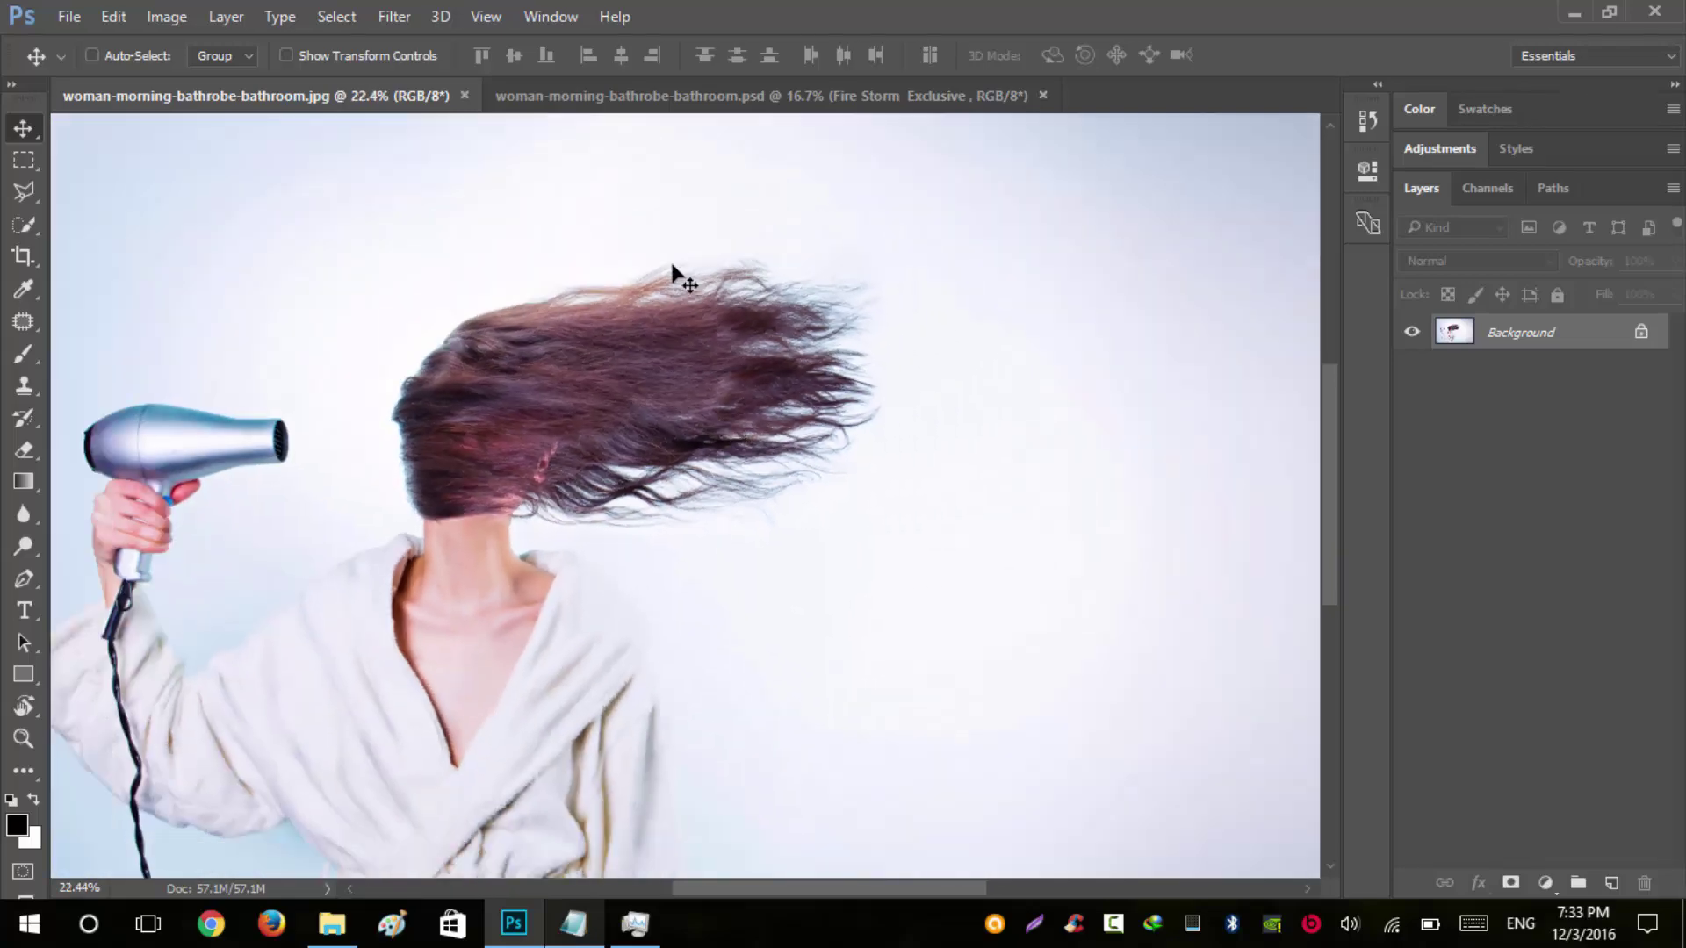
- Bring up the finished Fire Storm Exclusive composite and zoom in and out to inspect it
click(655, 102)
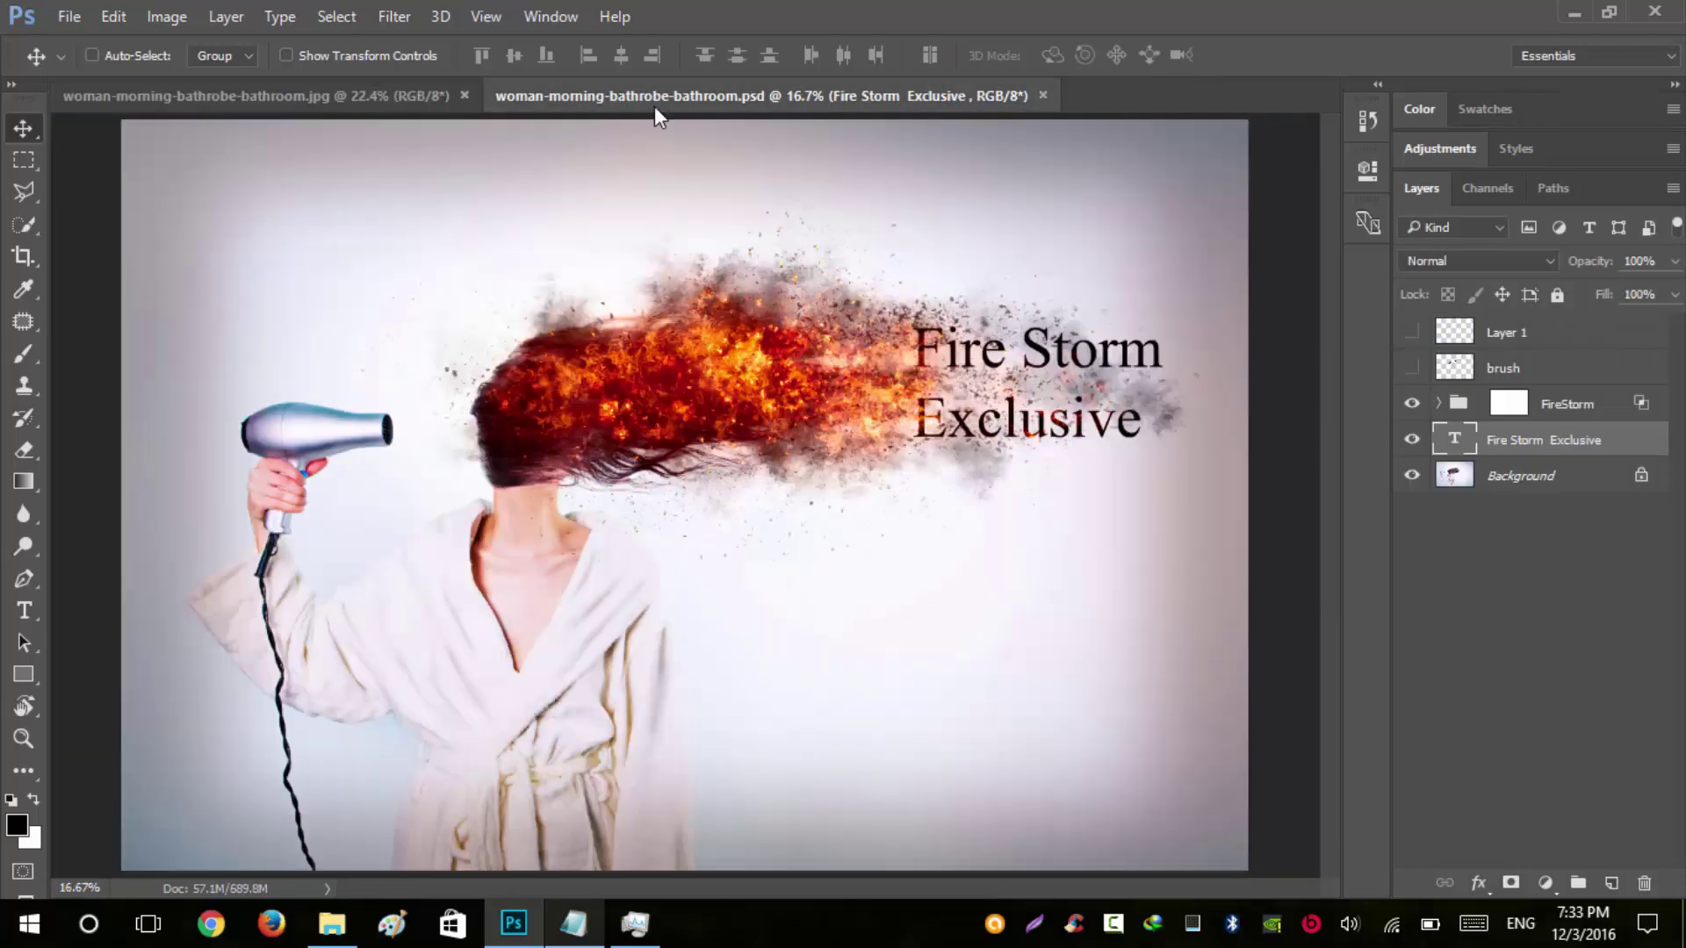
scroll(676, 314, up, 3)
scroll(676, 314, up, 2)
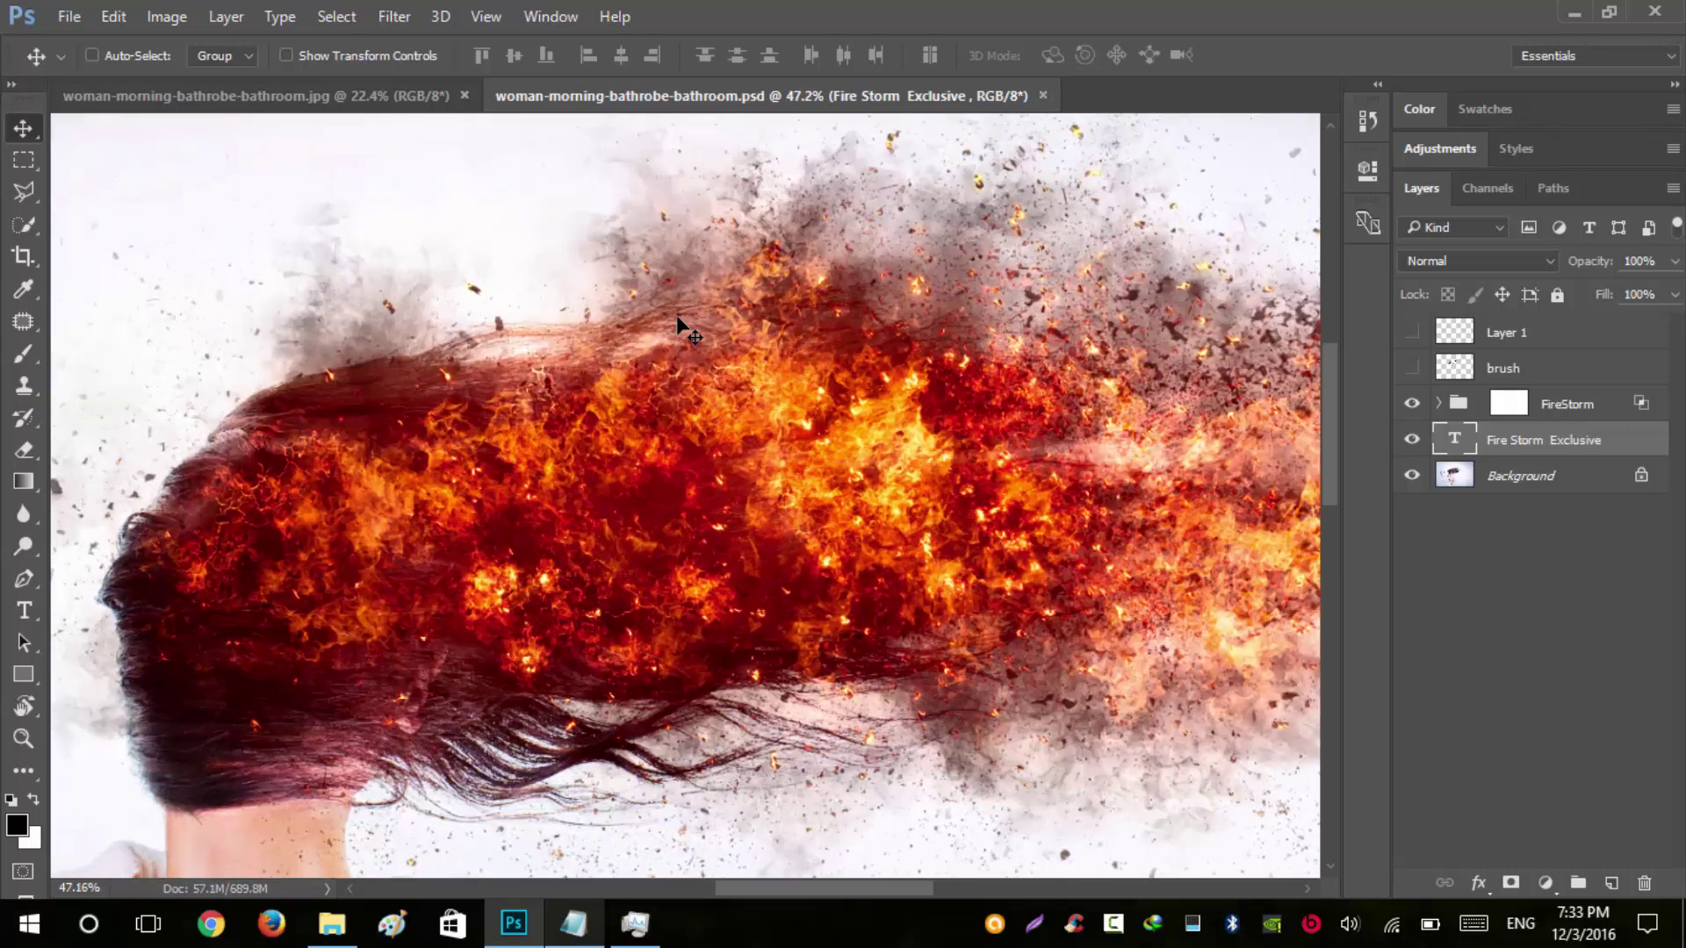
scroll(439, 392, down, 1)
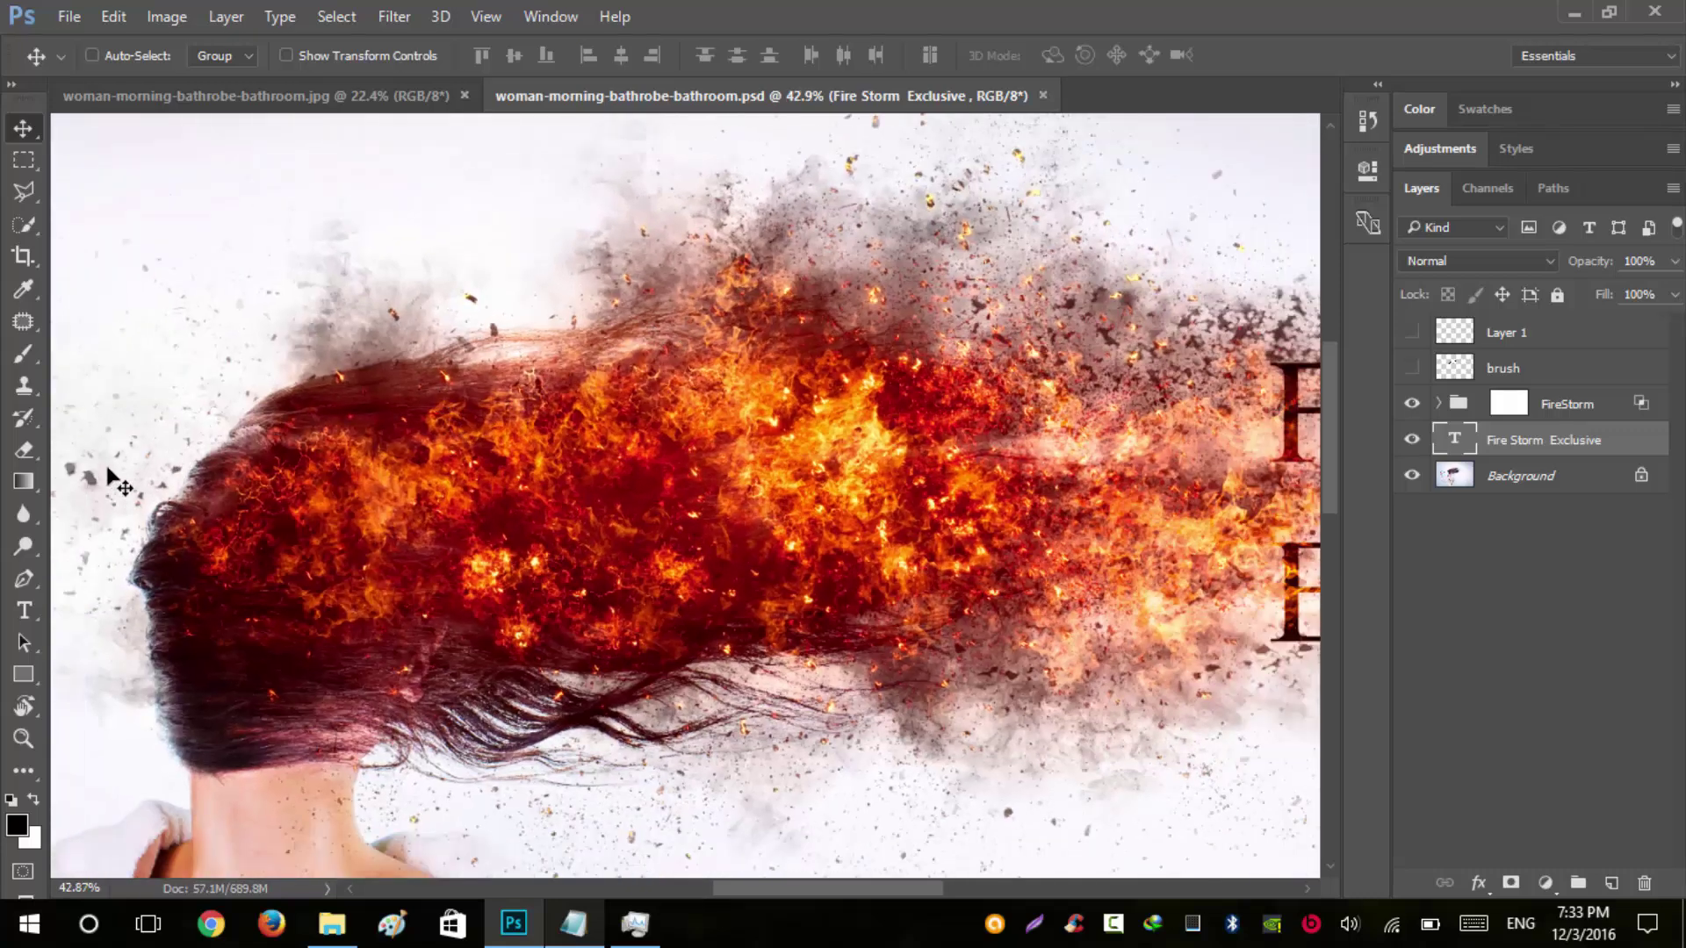
scroll(890, 620, down, 2)
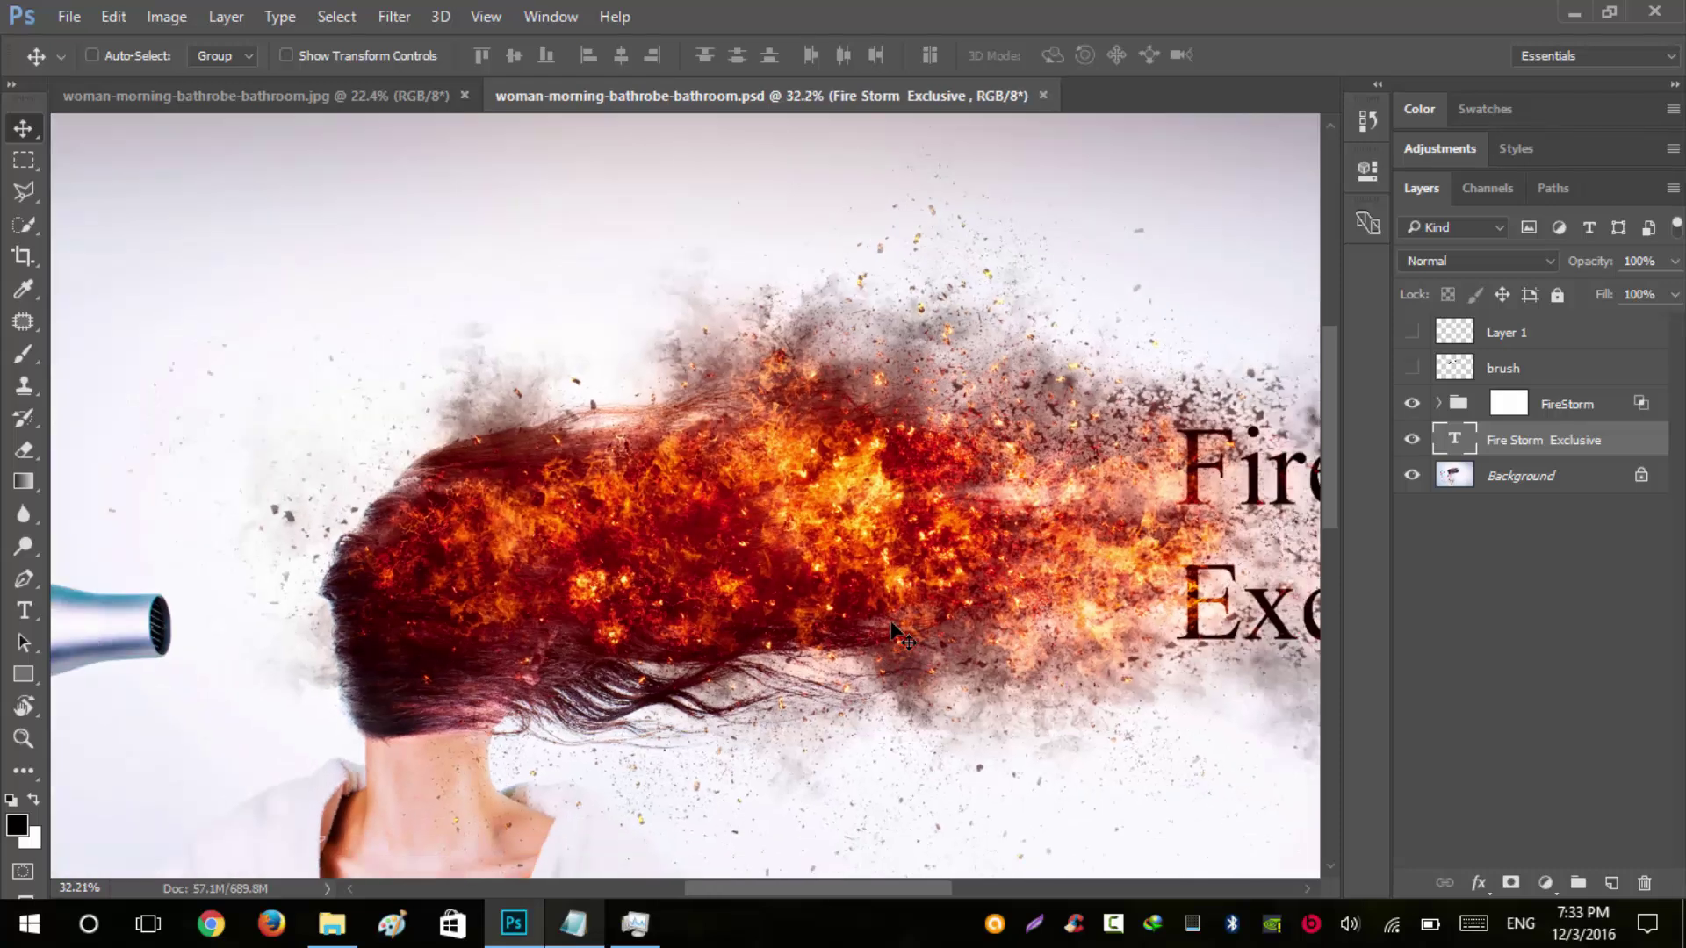
scroll(736, 544, up, 4)
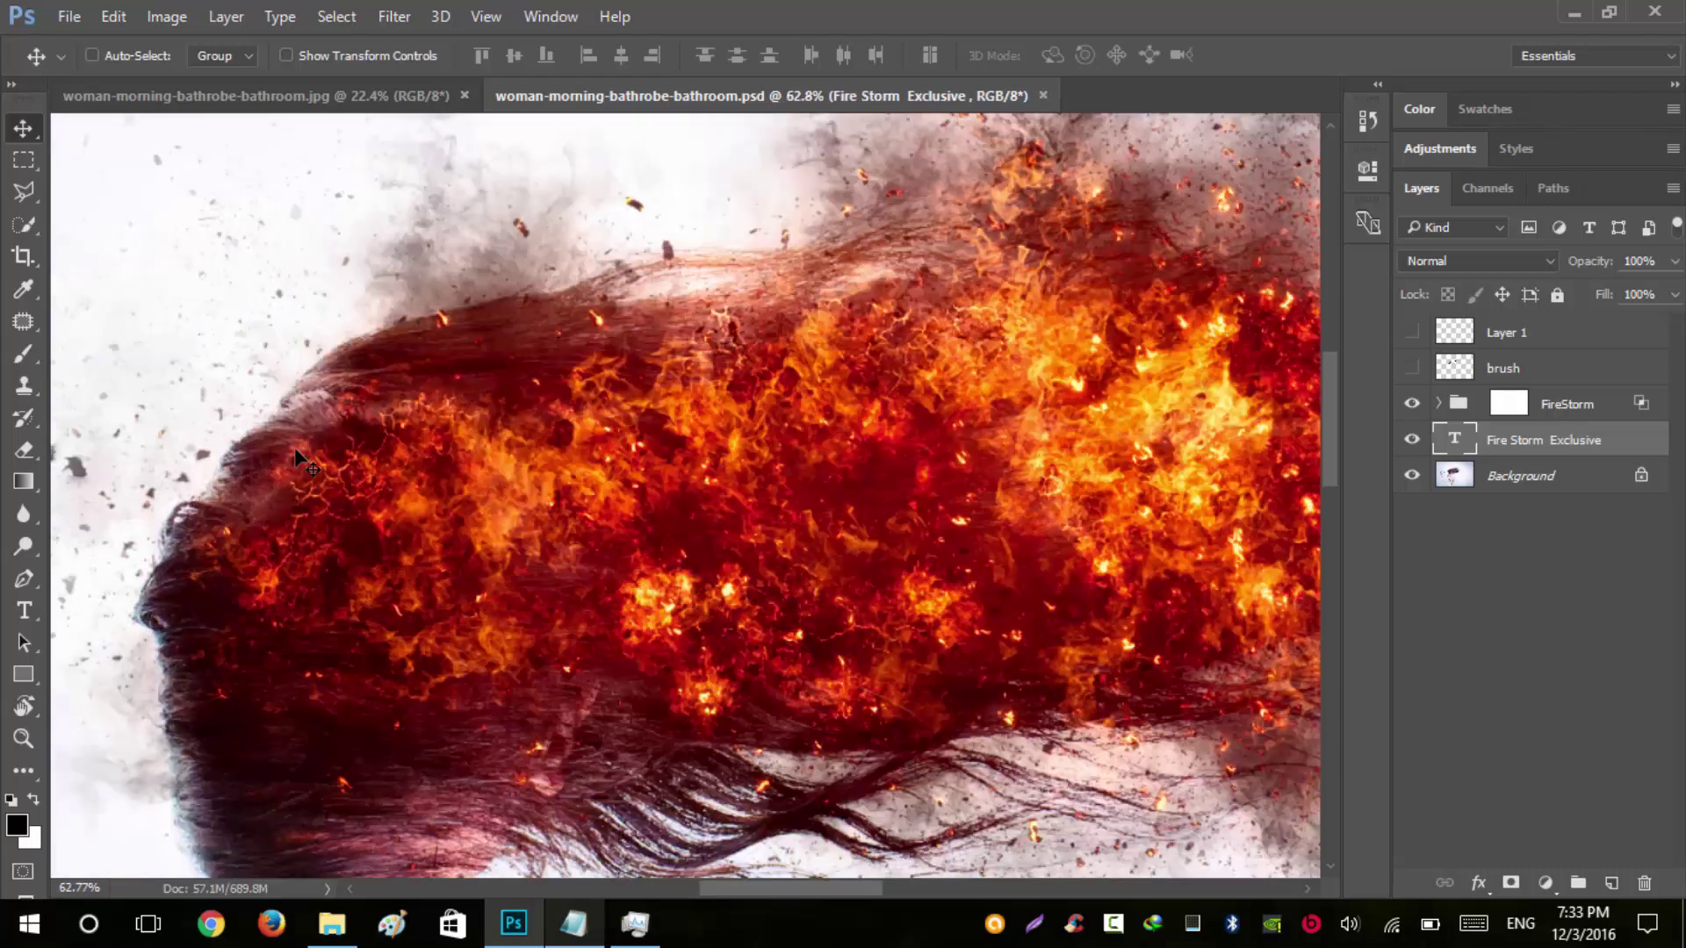
scroll(799, 555, down, 3)
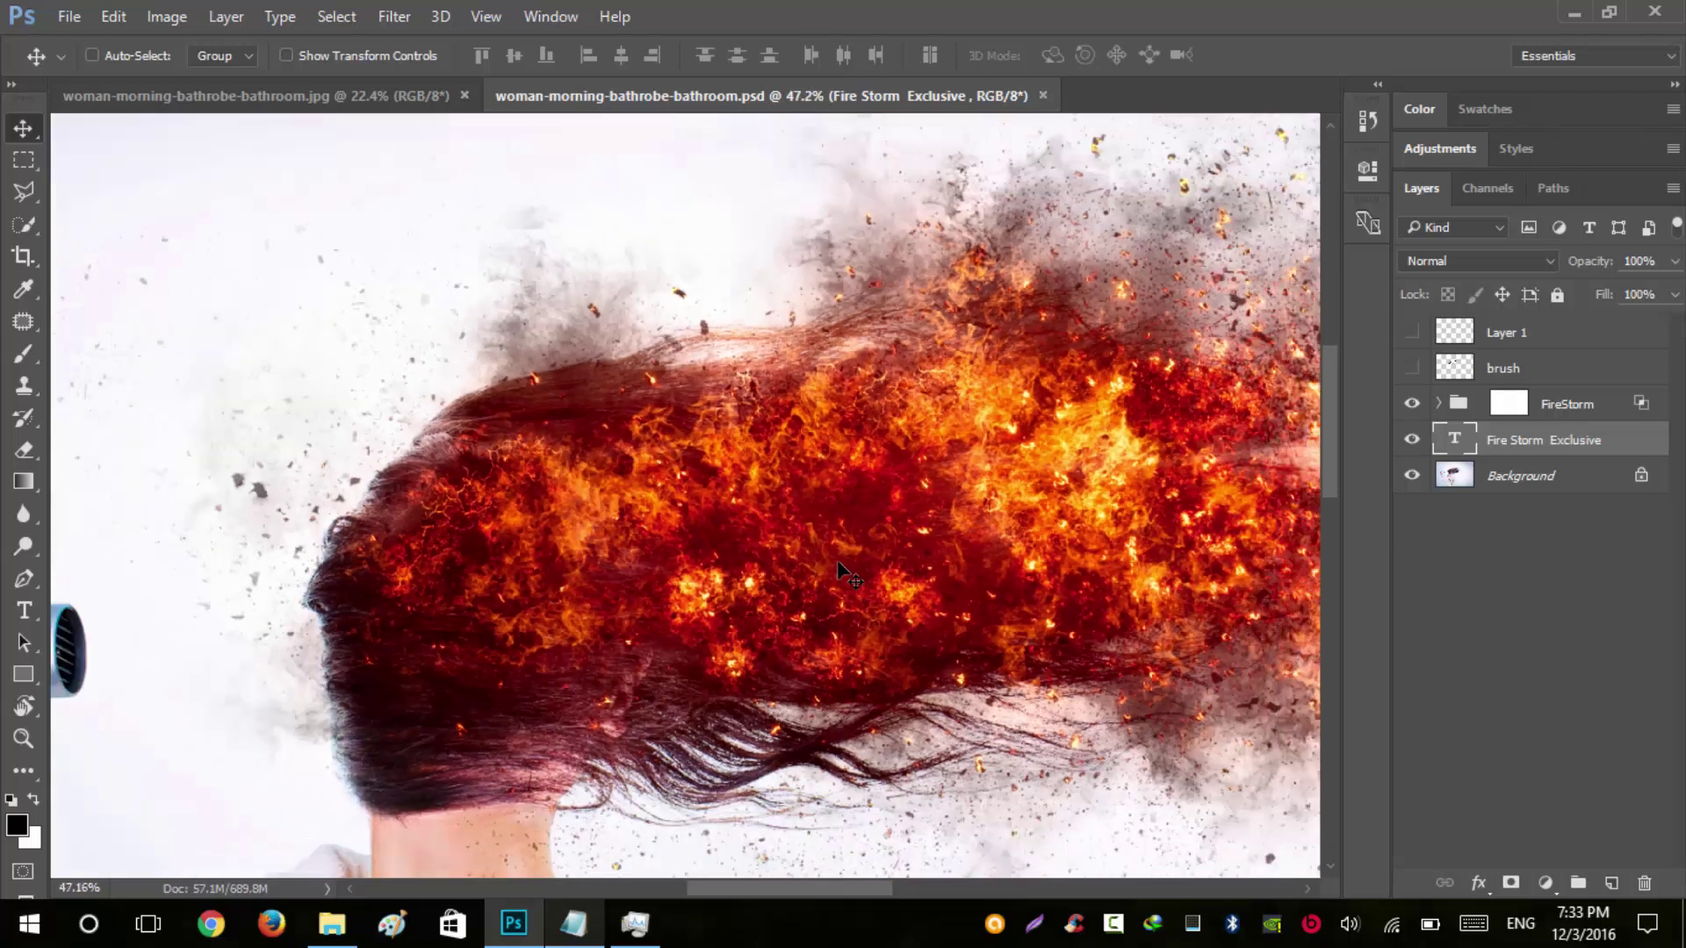
scroll(949, 555, down, 3)
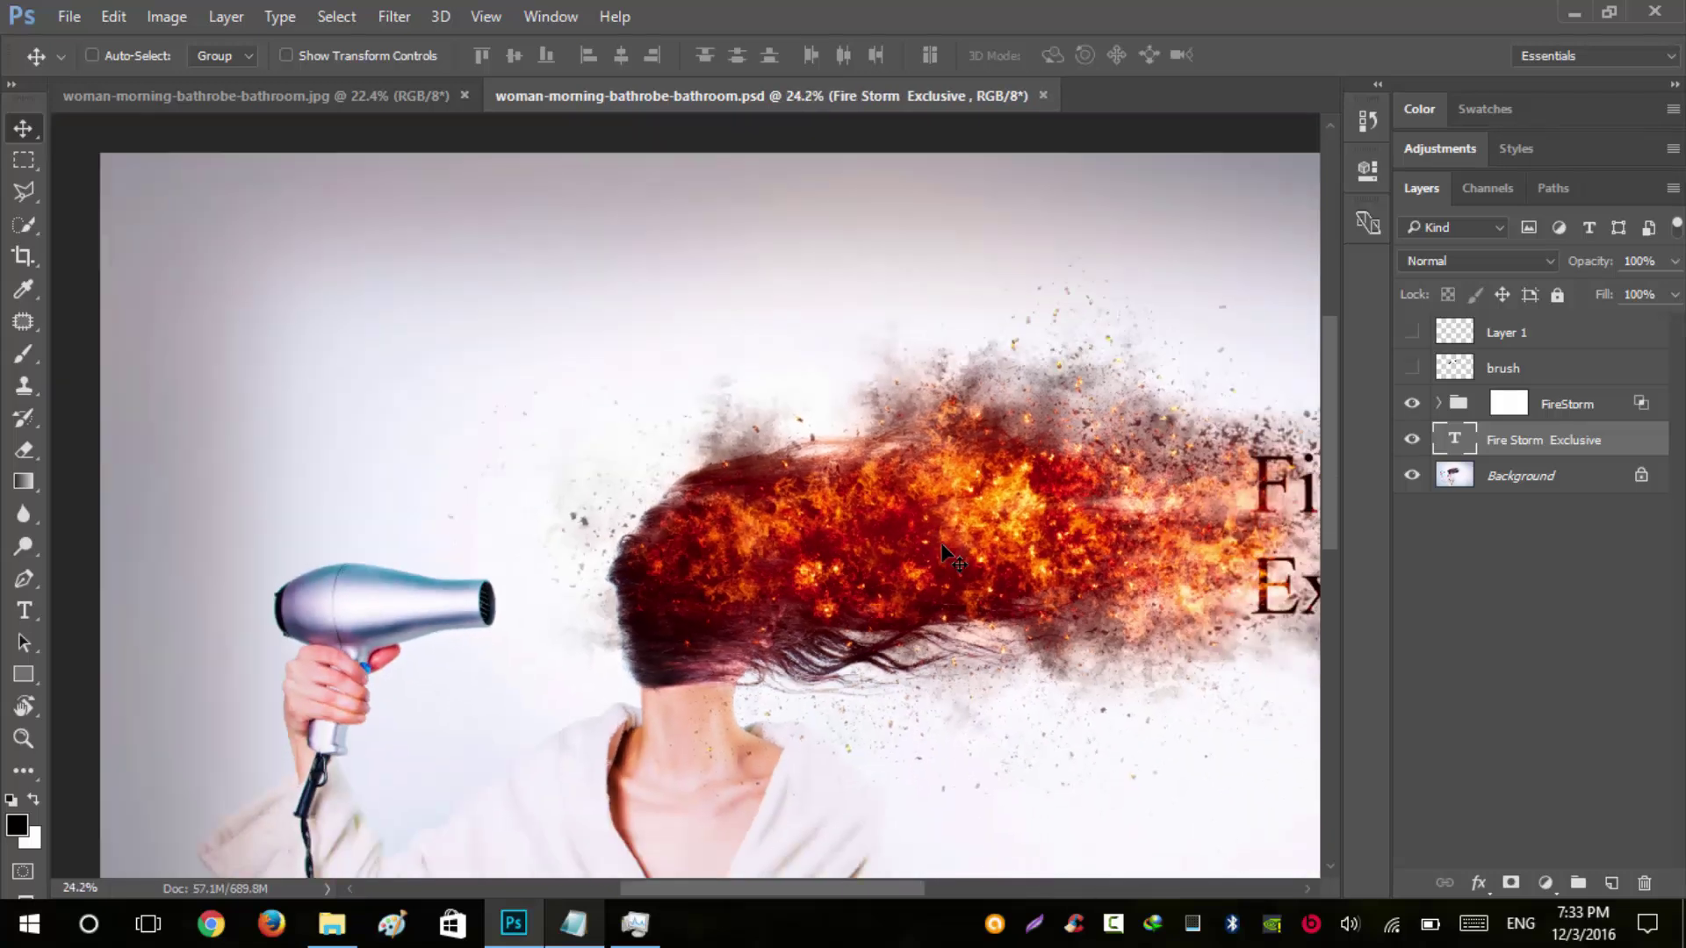
scroll(948, 555, down, 1)
scroll(948, 555, down, 1)
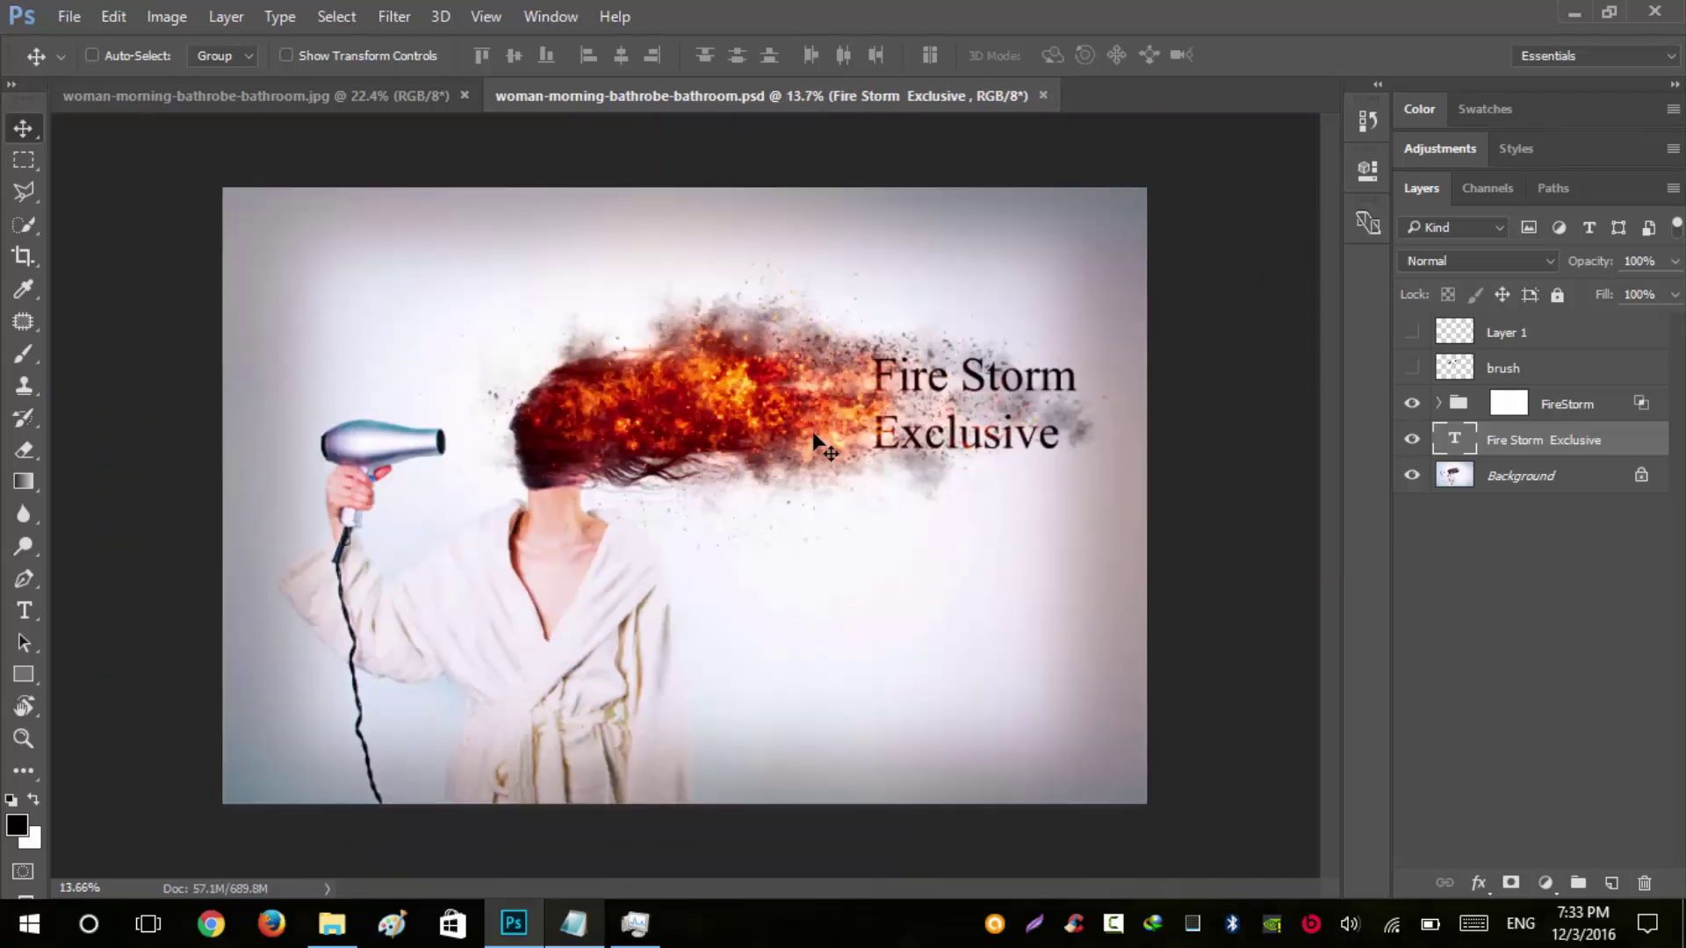
scroll(569, 350, up, 2)
scroll(569, 351, down, 1)
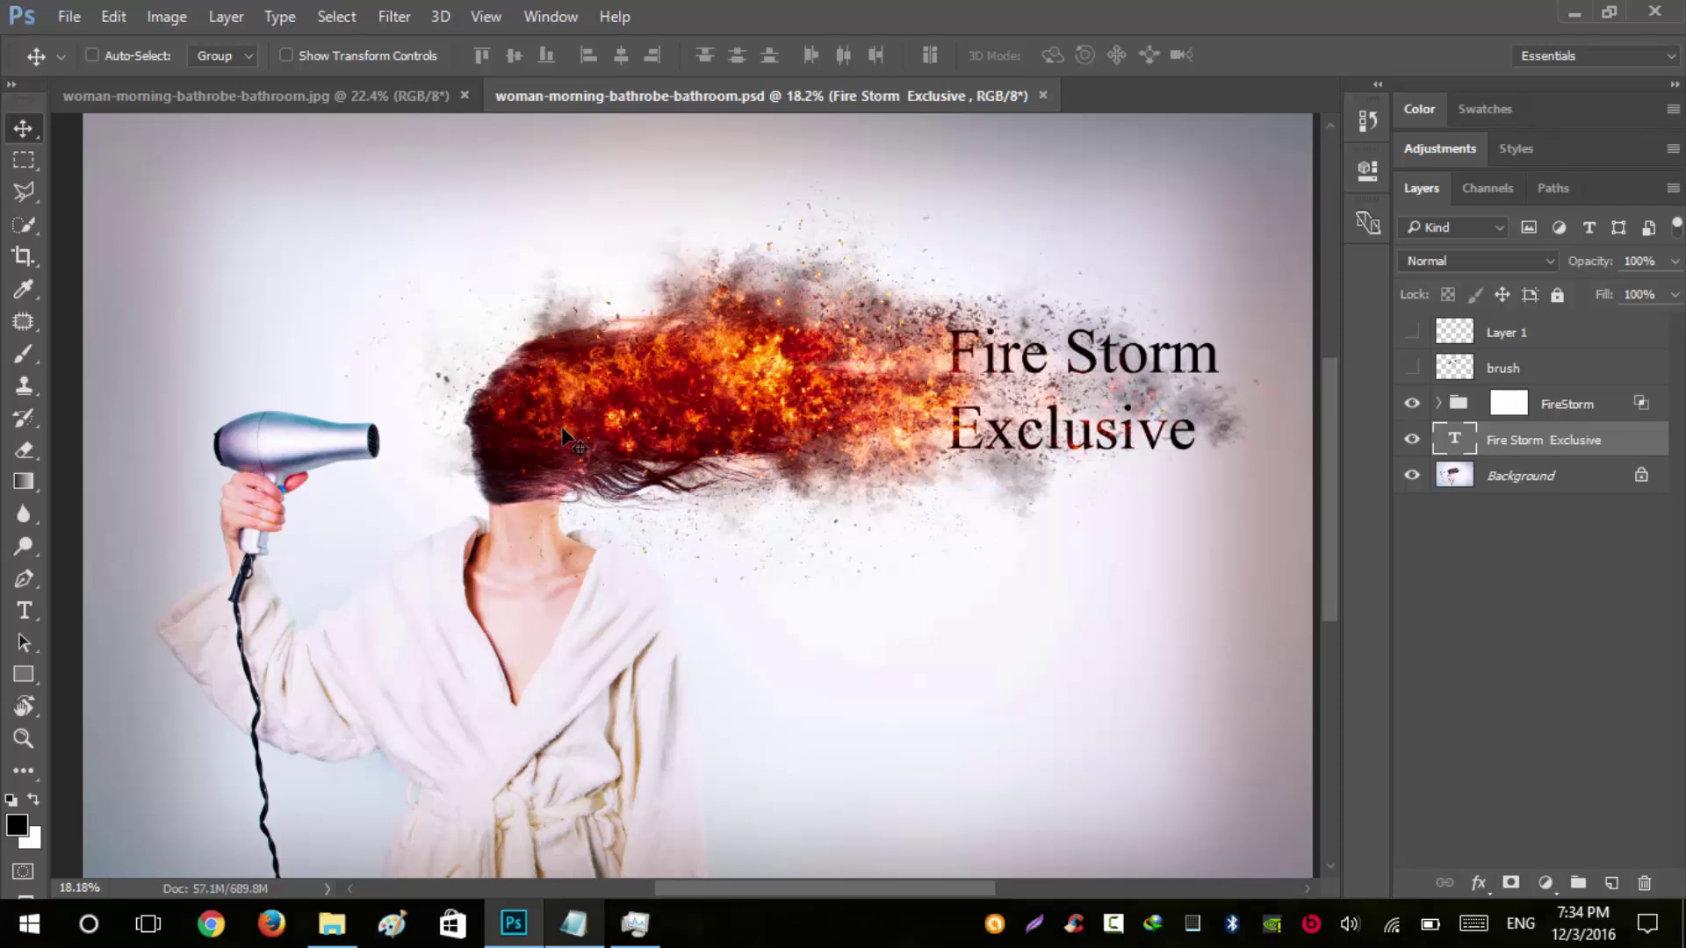
scroll(653, 431, down, 1)
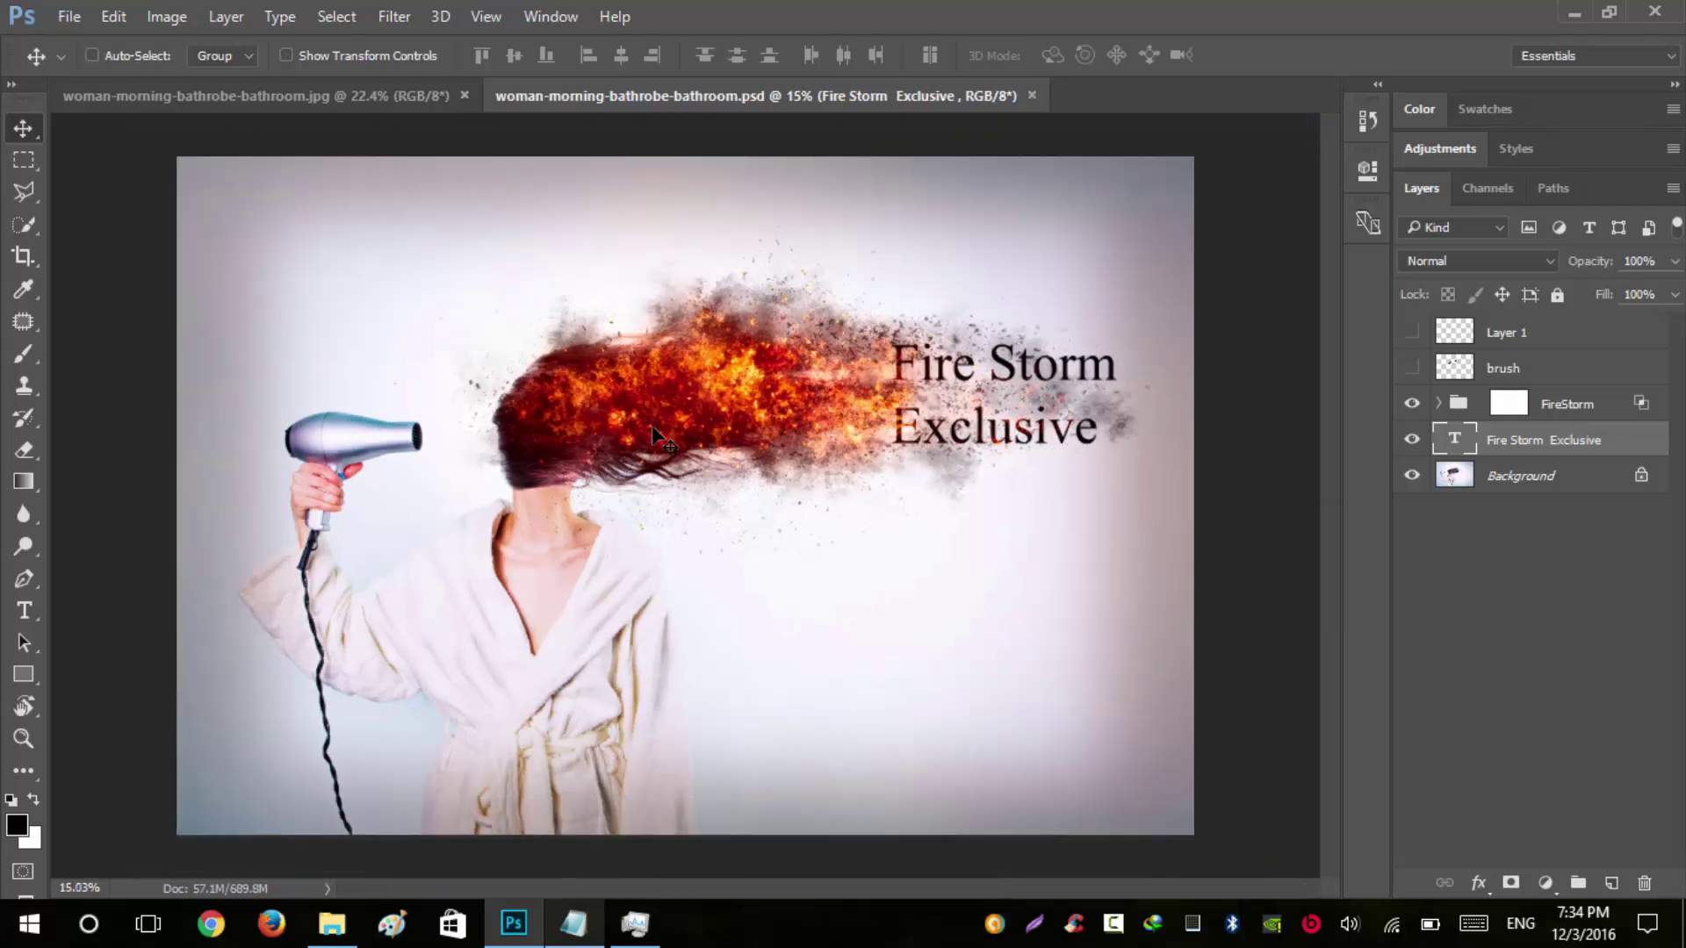
scroll(658, 437, up, 1)
scroll(653, 427, down, 1)
click(1032, 95)
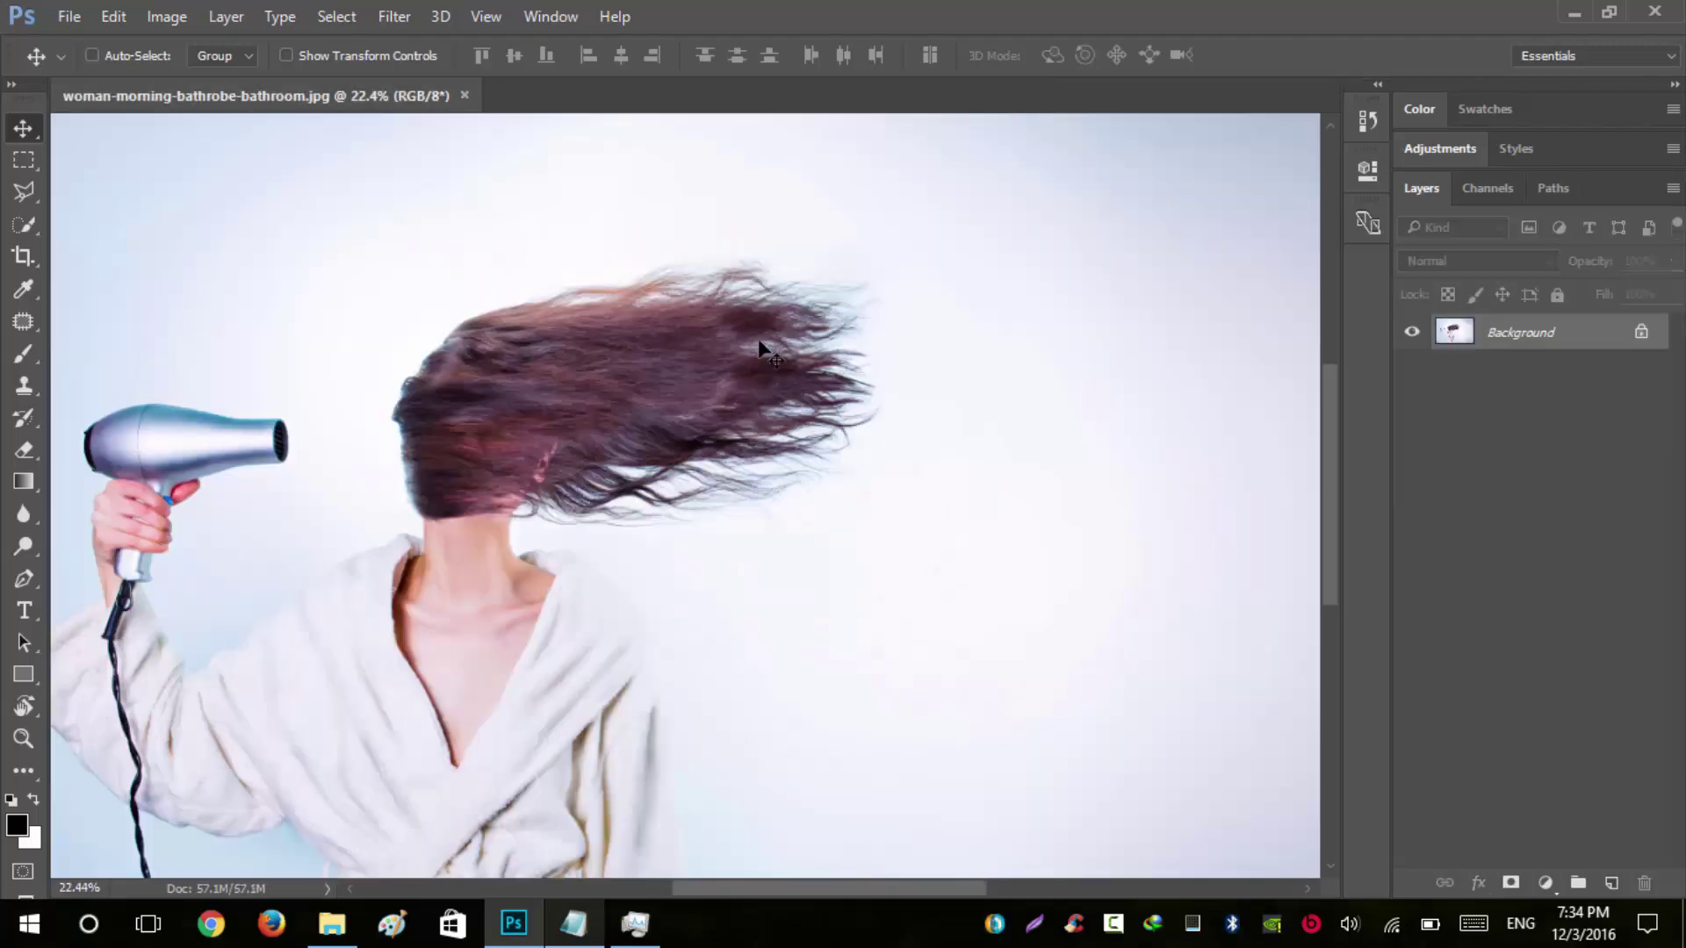
scroll(734, 365, down, 1)
scroll(695, 413, down, 1)
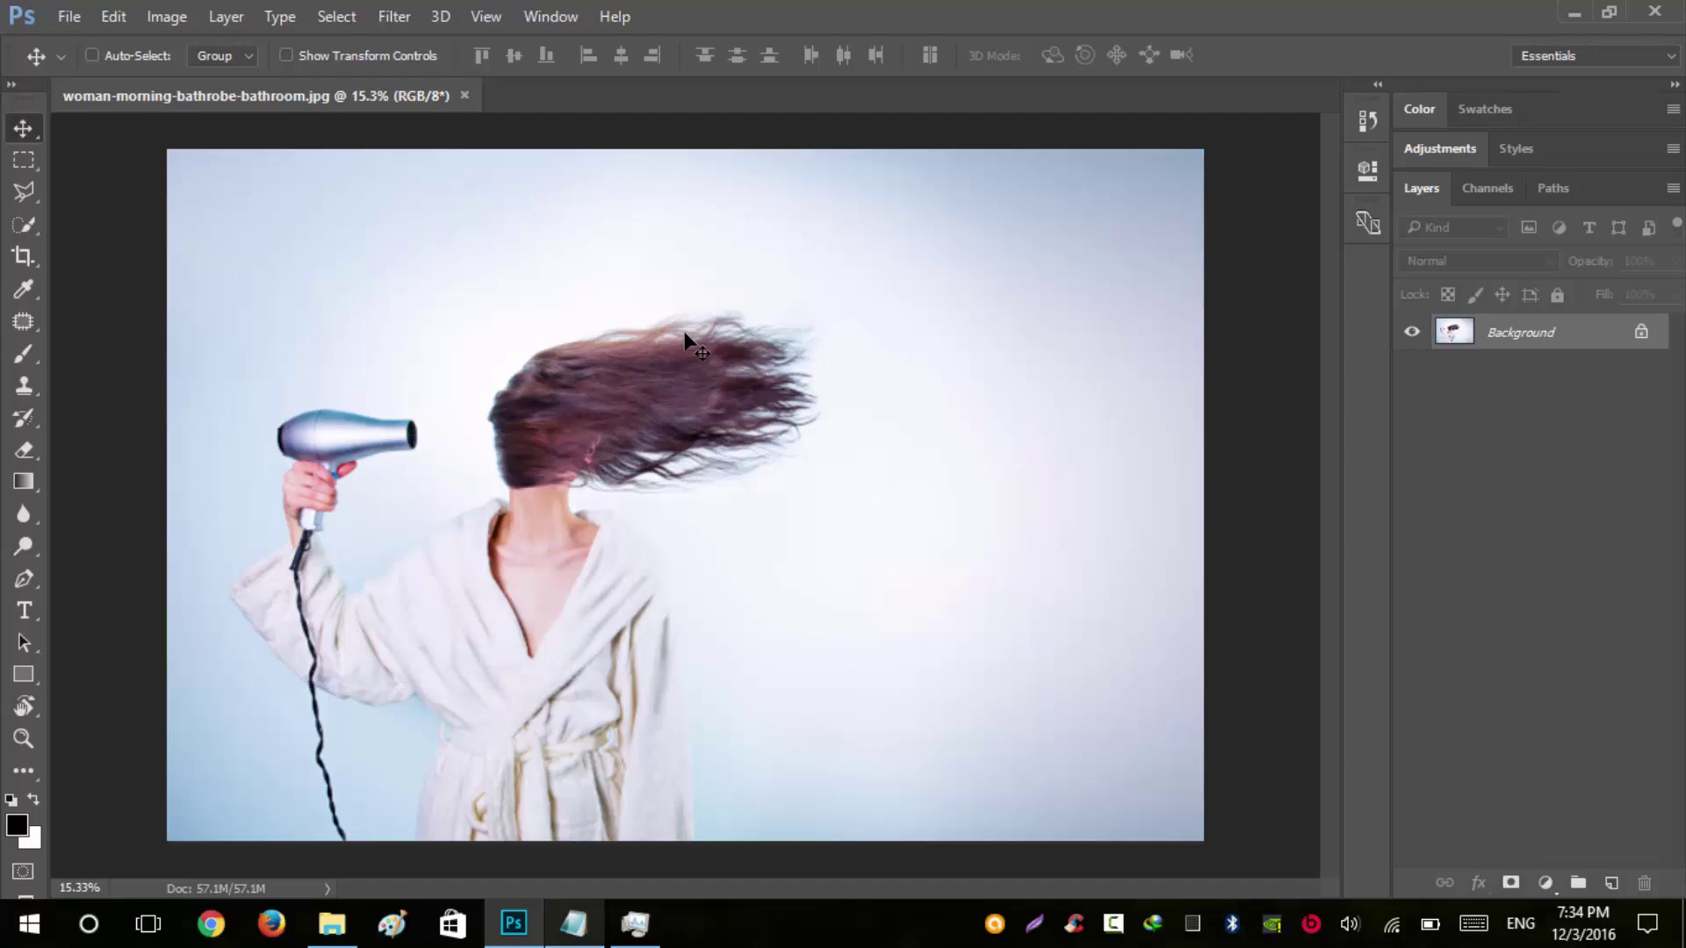
scroll(624, 388, up, 3)
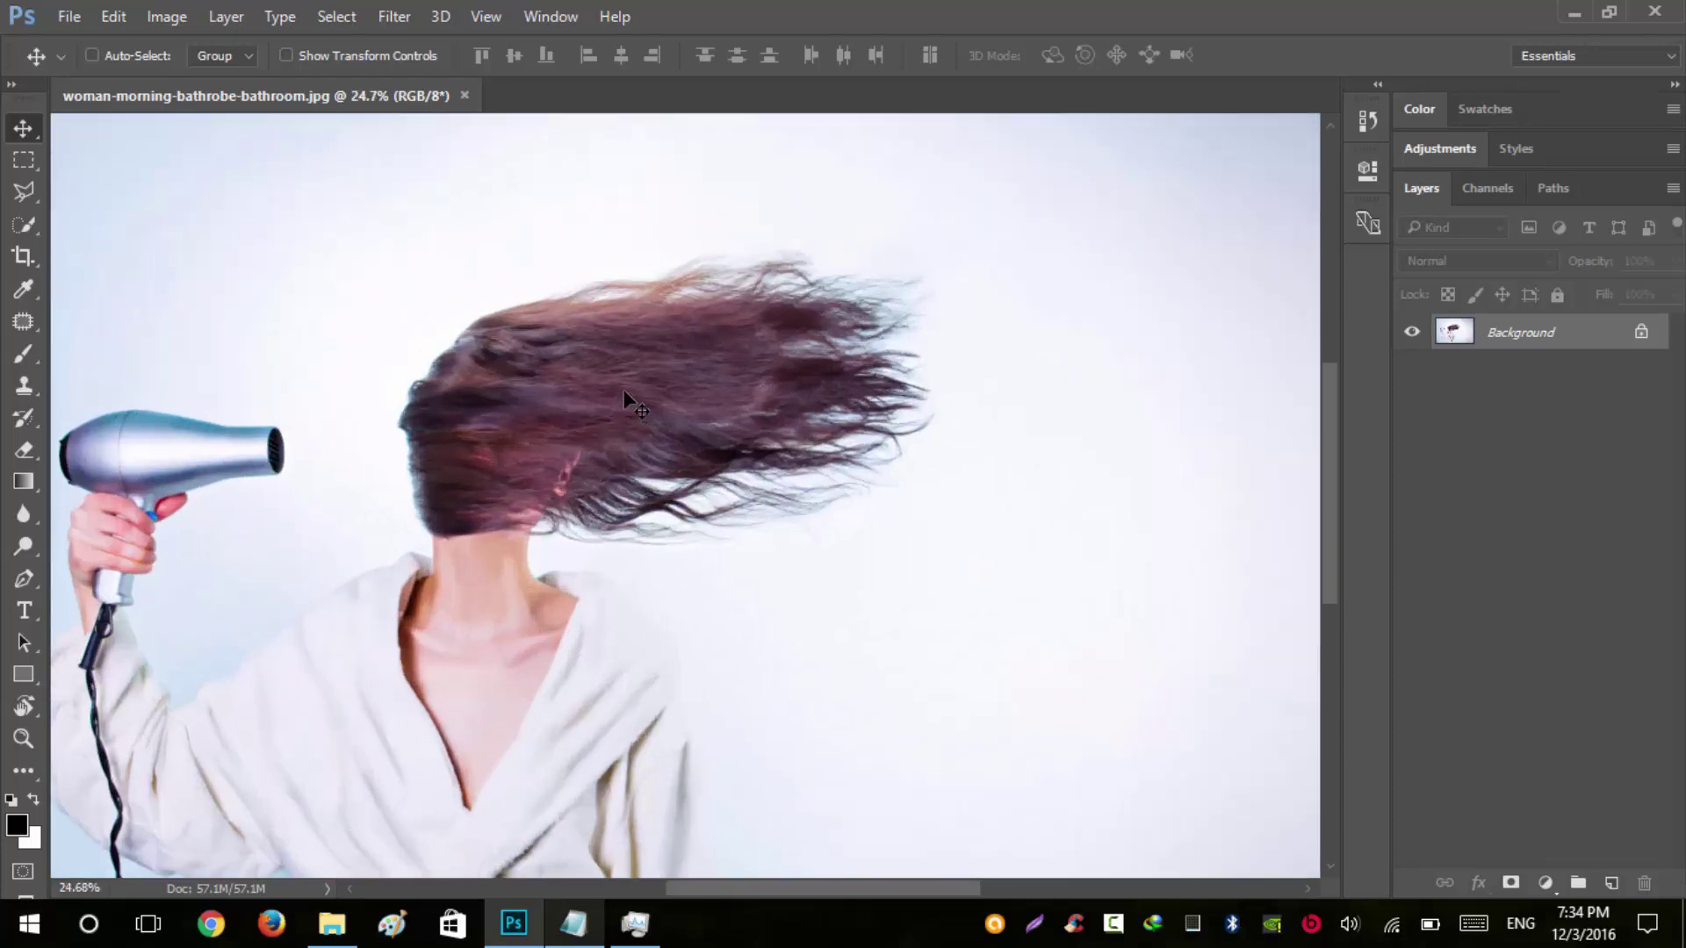
scroll(614, 287, down, 1)
click(167, 16)
click(291, 201)
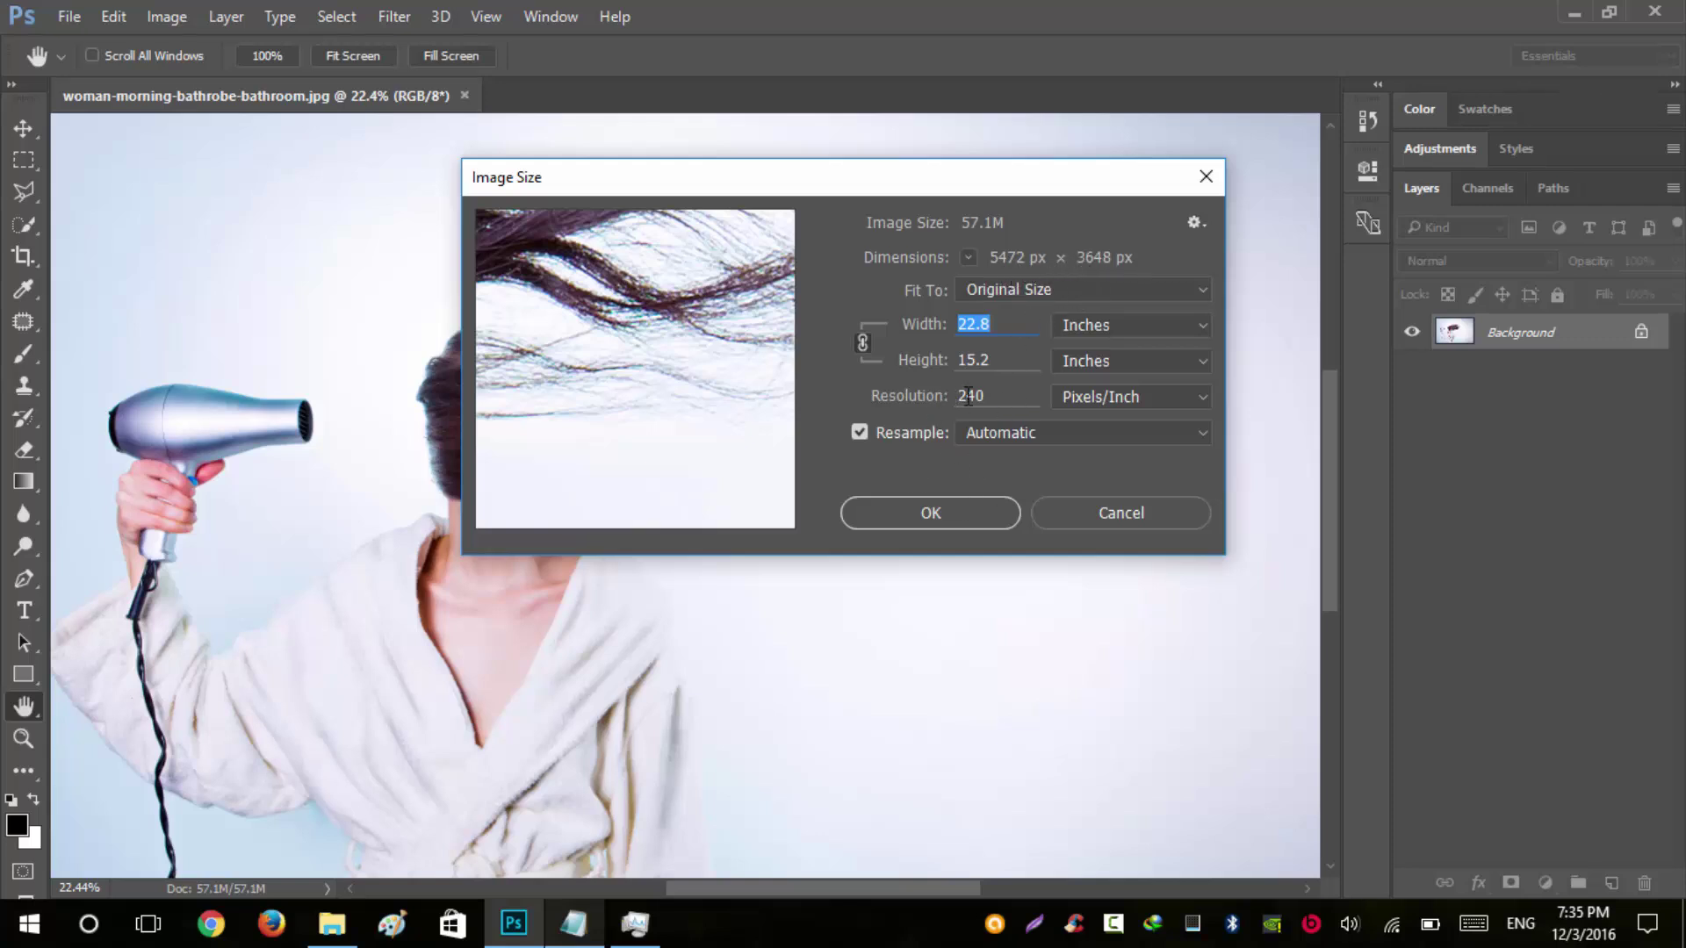
click(1125, 517)
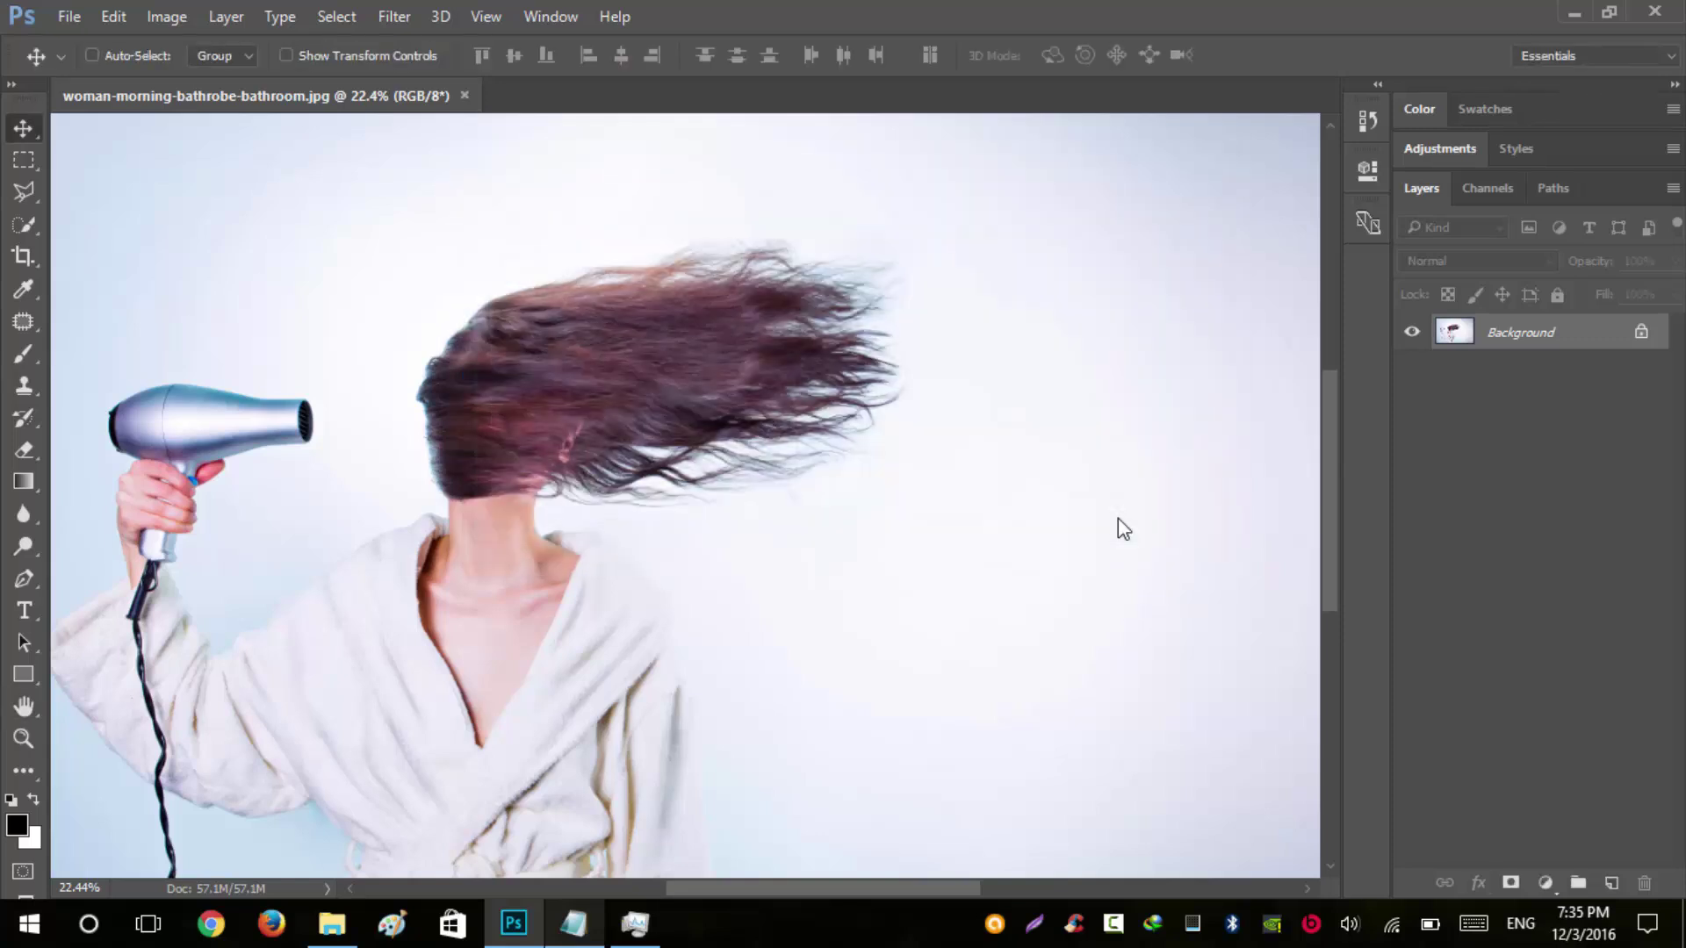
- Fit the photo to the window, then unlock the Background and convert it back to Background
key(ctrl+0)
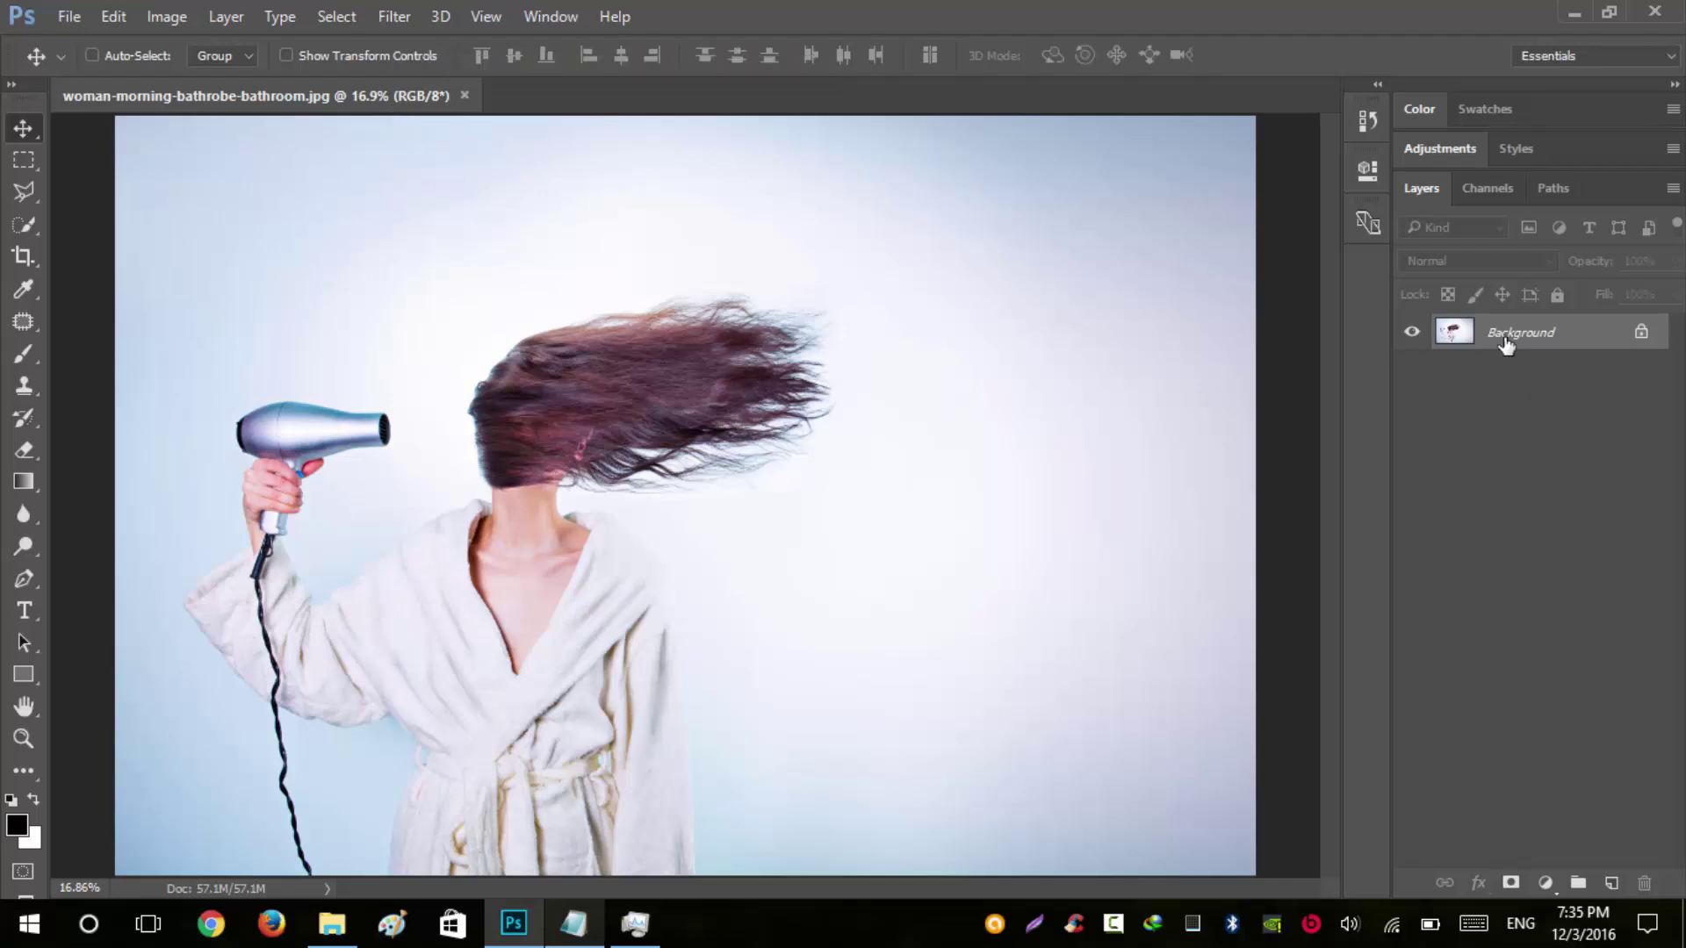
click(1640, 332)
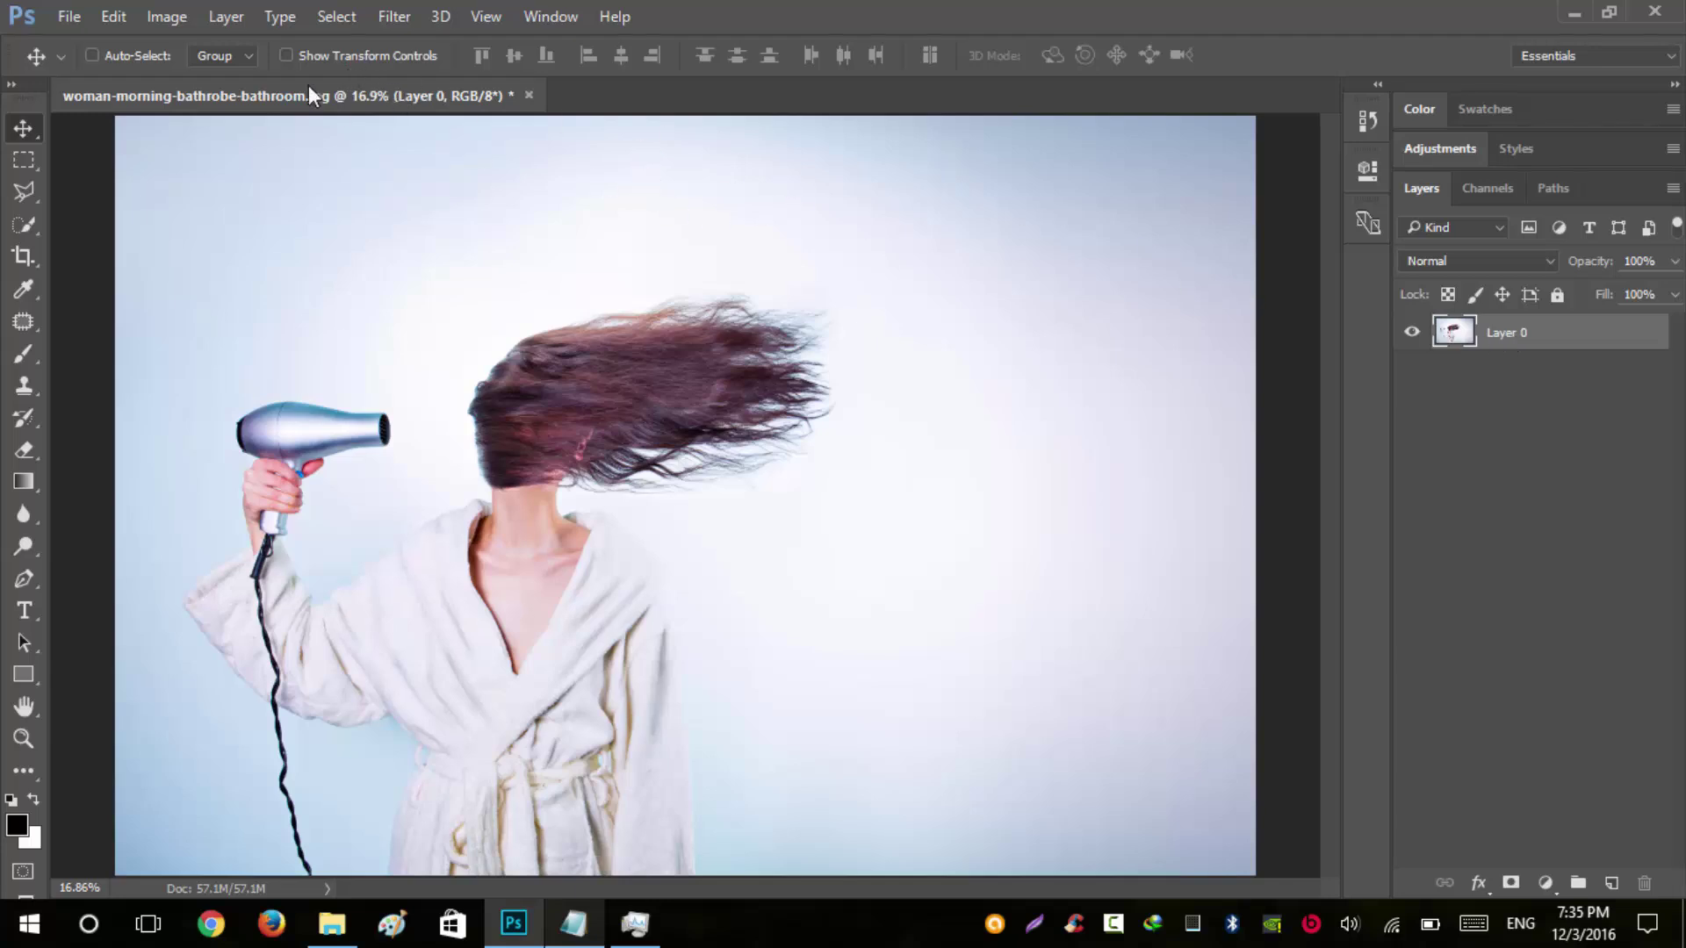
click(234, 16)
mouse_move(331, 23)
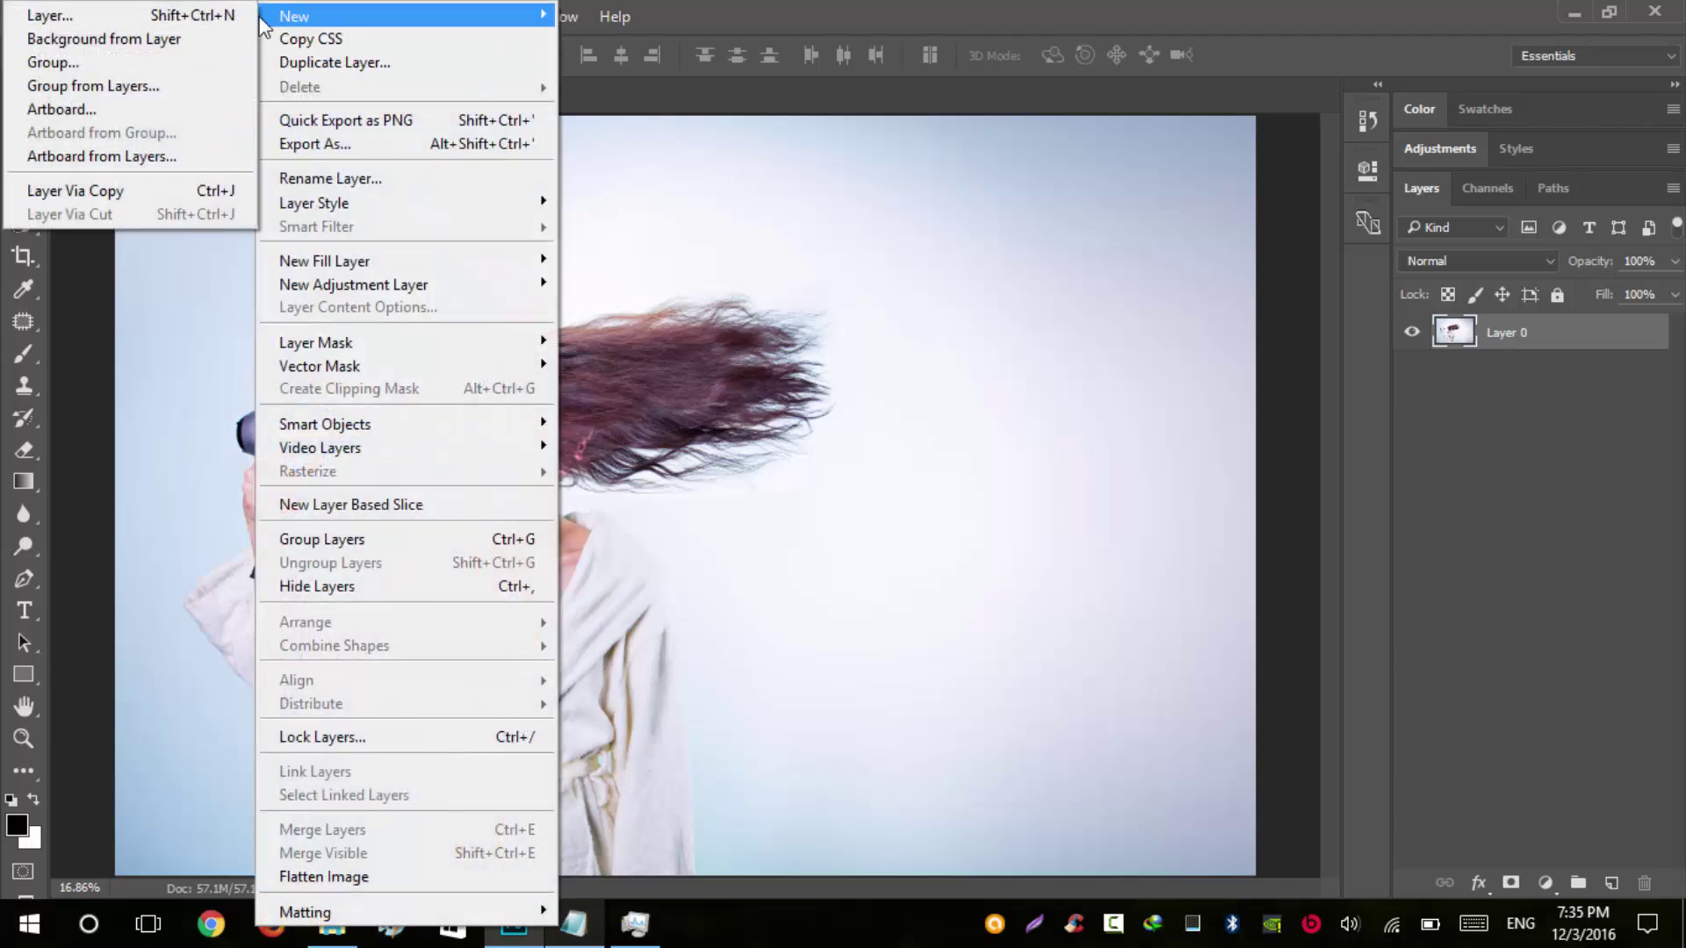
click(168, 38)
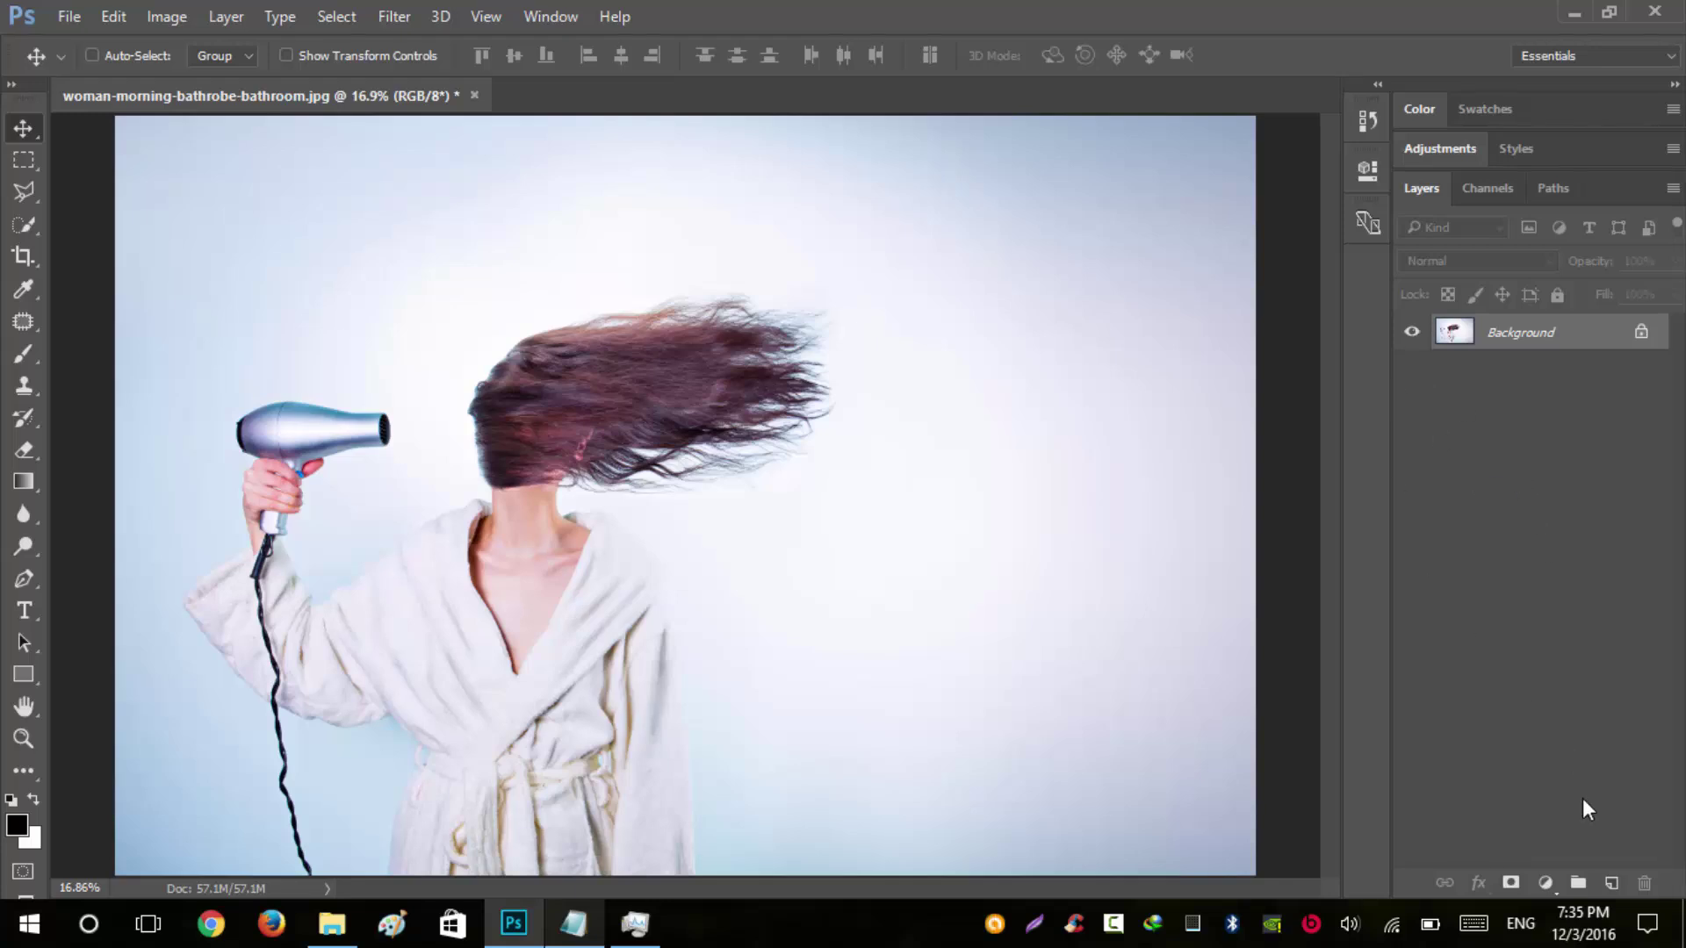
- Add a new empty layer above Background and name it 'brush'
click(1611, 882)
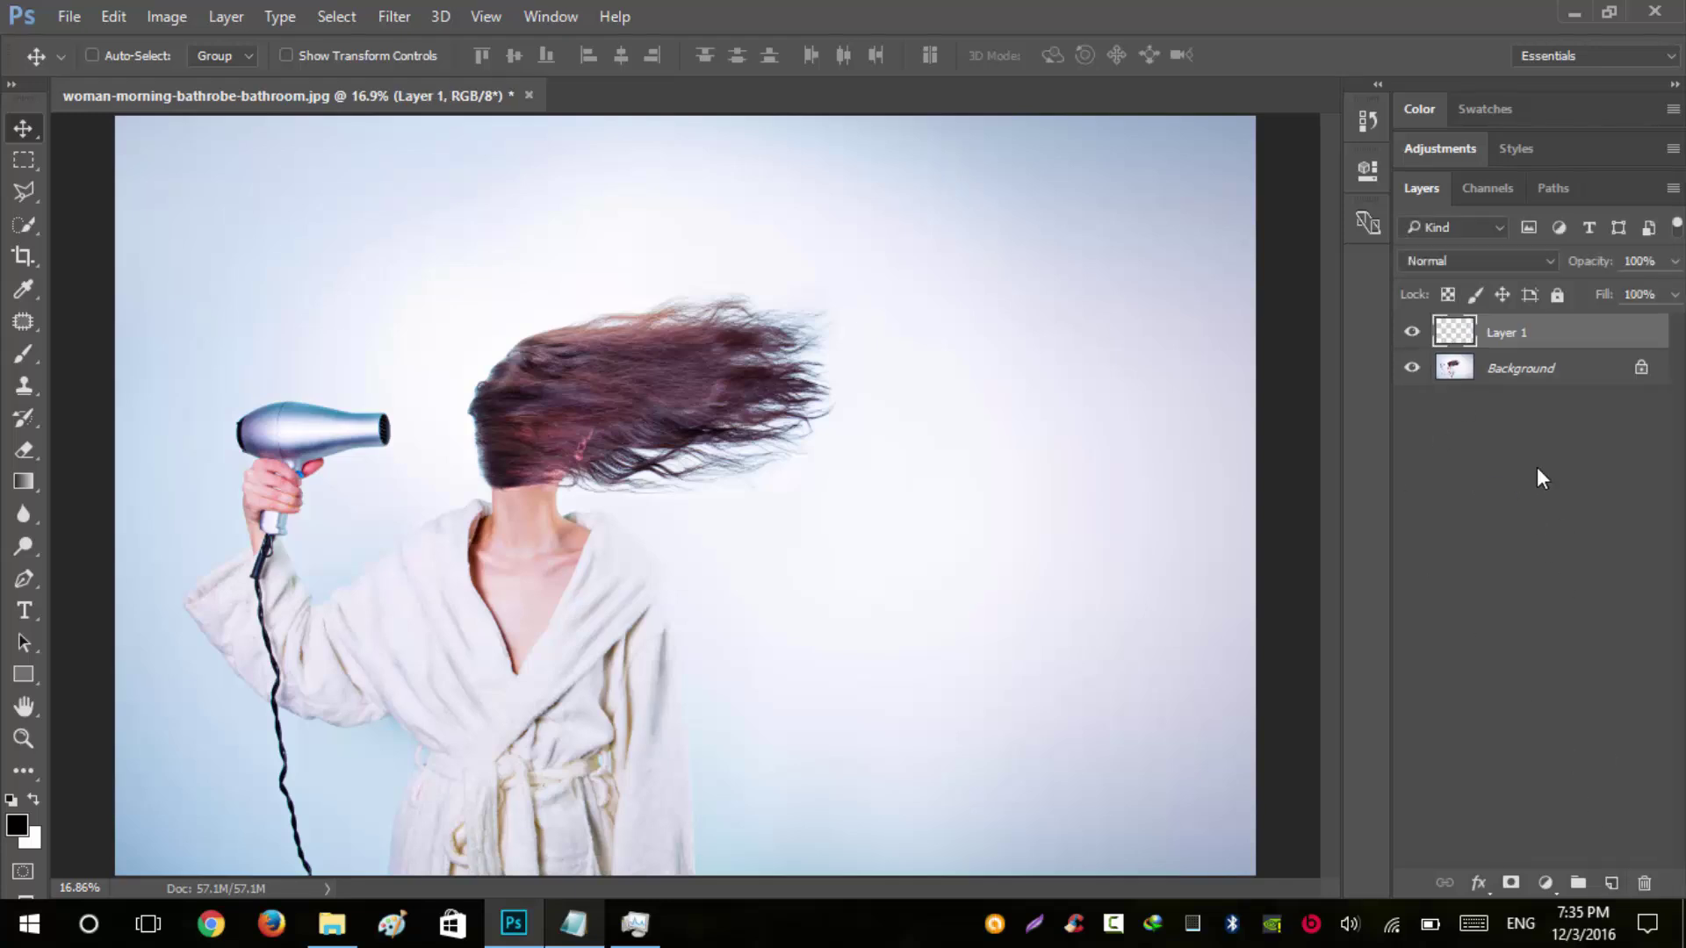
double_click(1507, 333)
key(Caps_Lock)
text(brush)
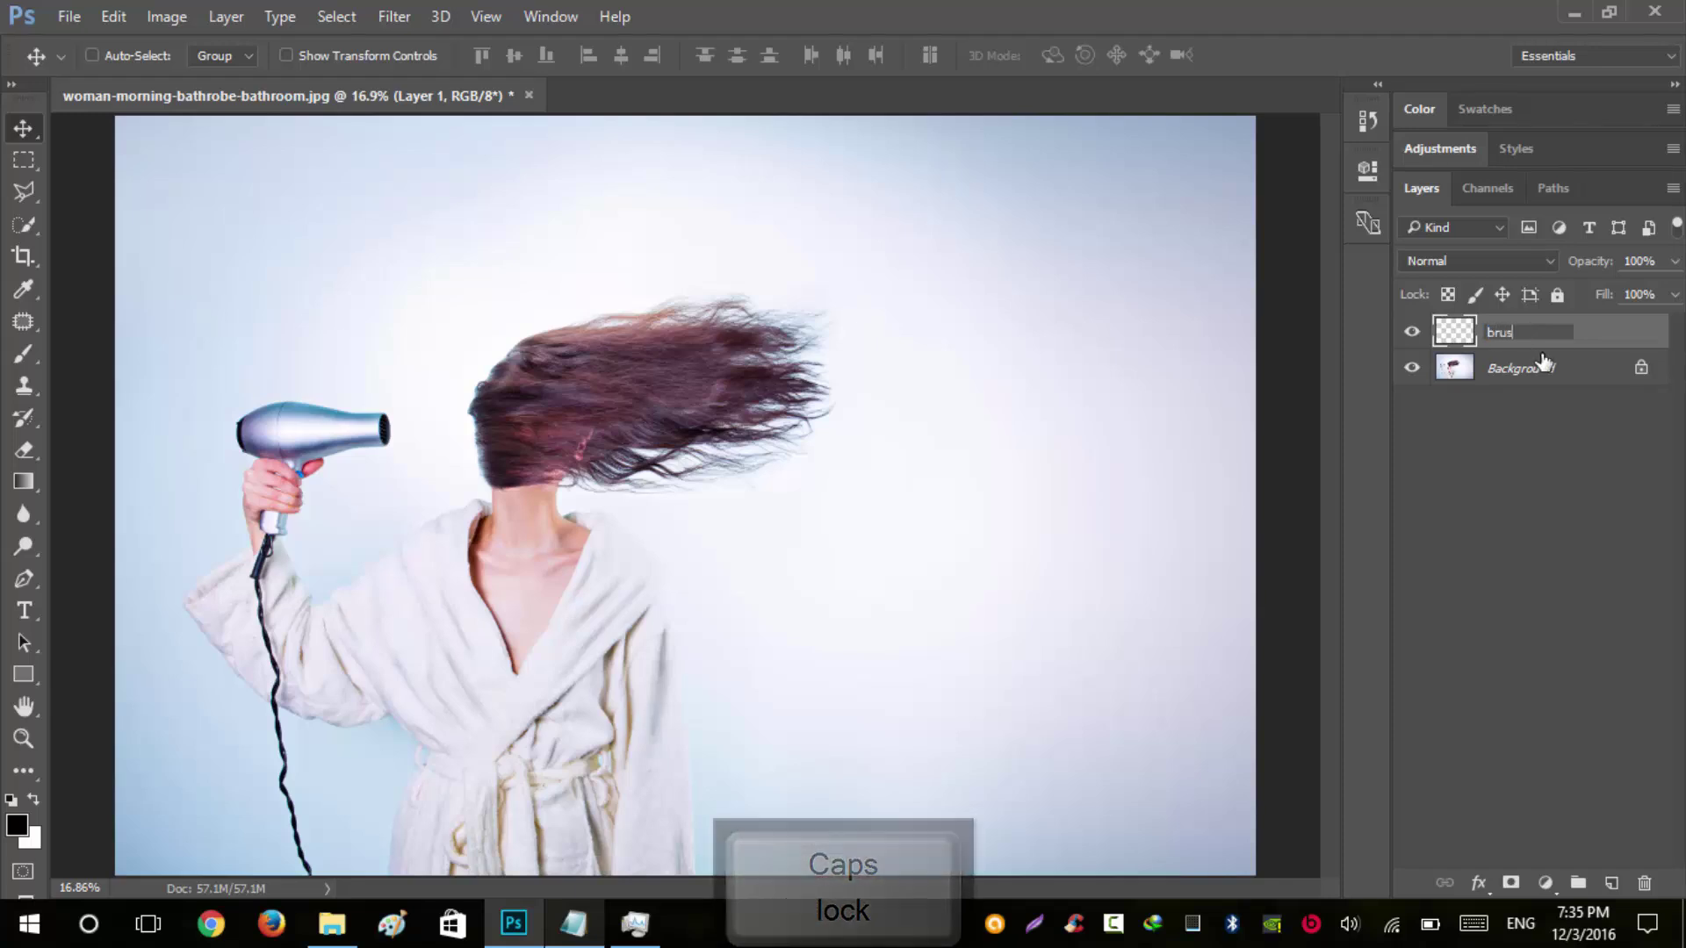
key(Return)
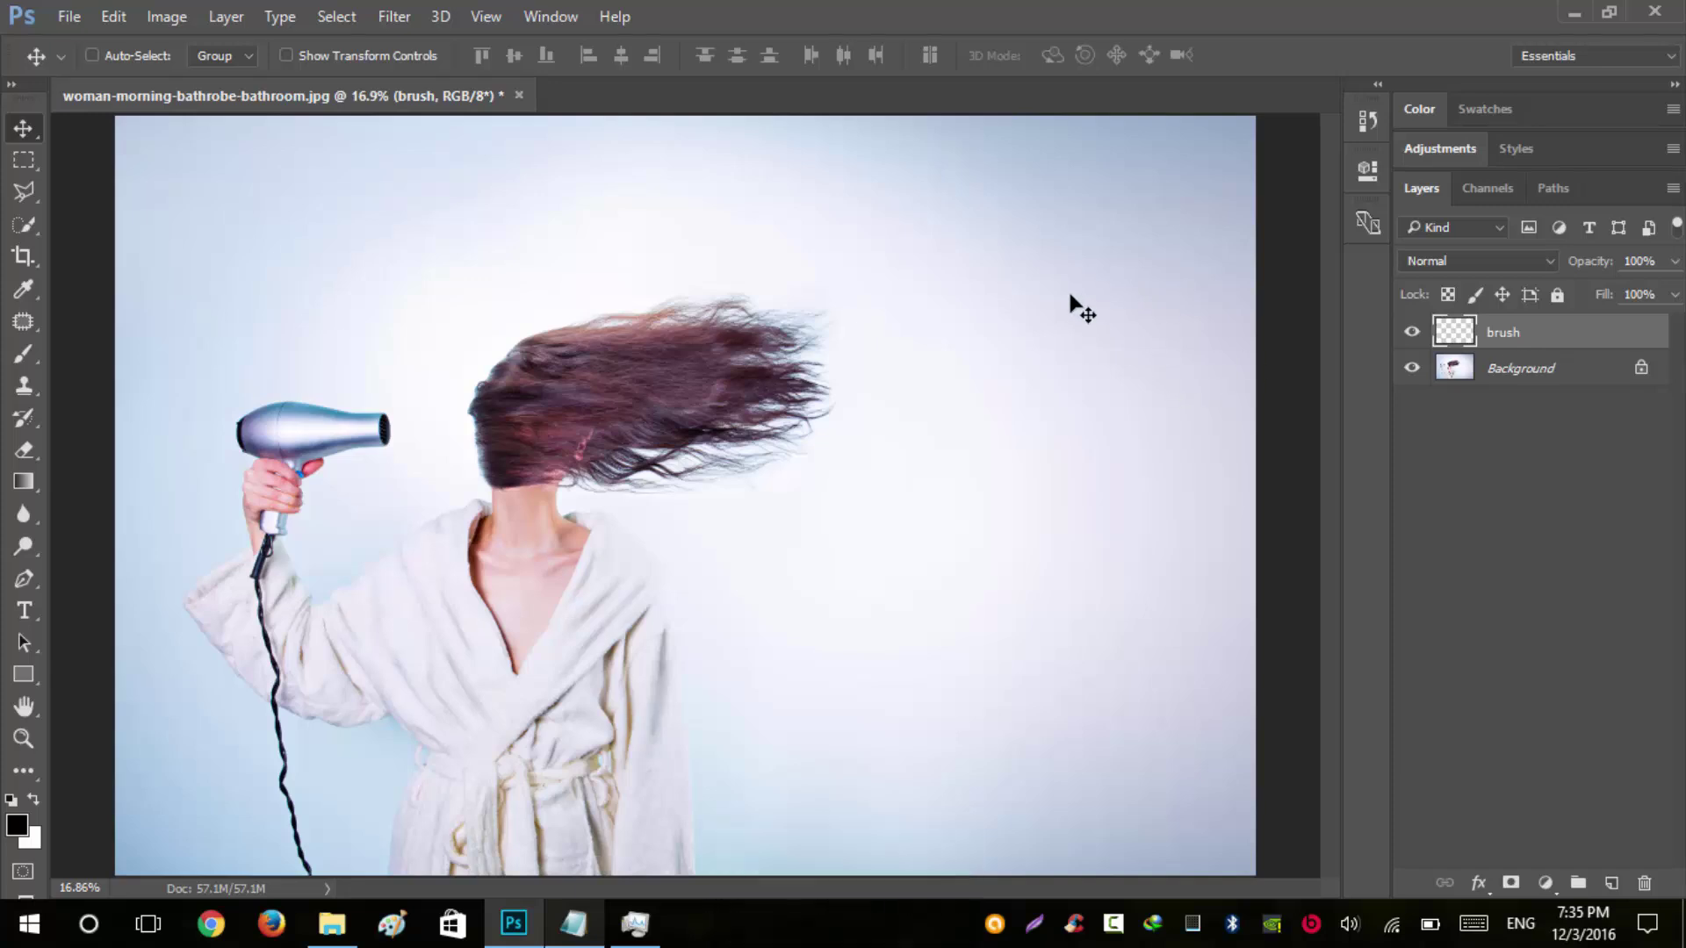
- Select the Brush tool and reduce its size below 300 px
key(b)
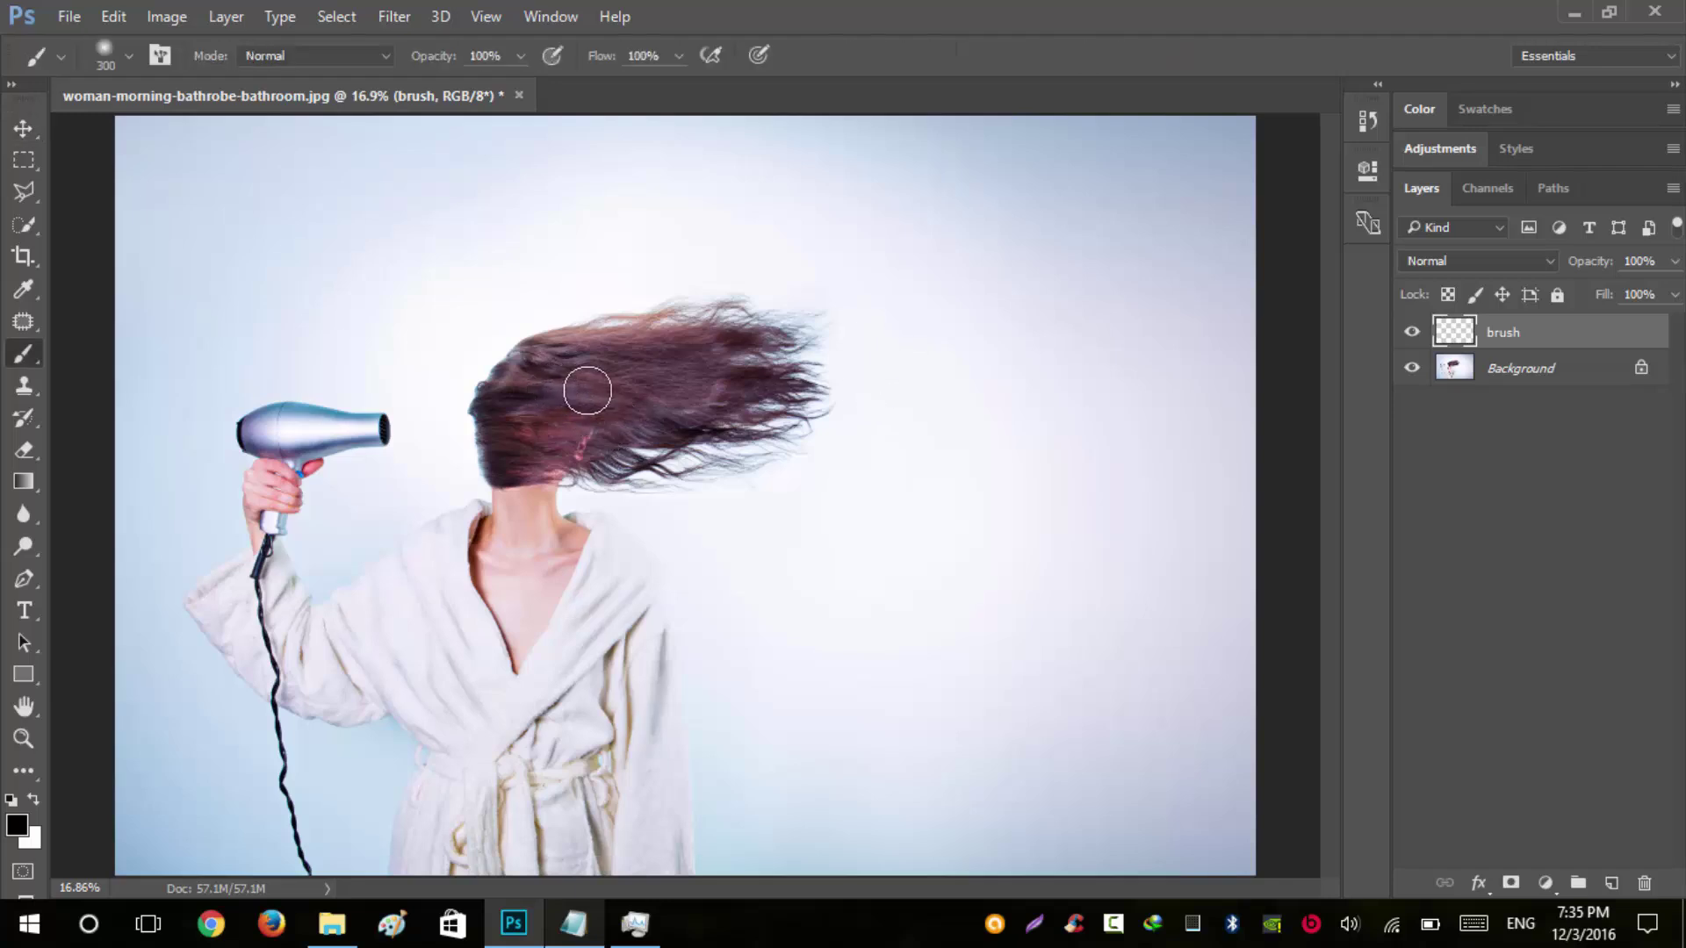
scroll(597, 388, up, 1)
right_click(619, 380)
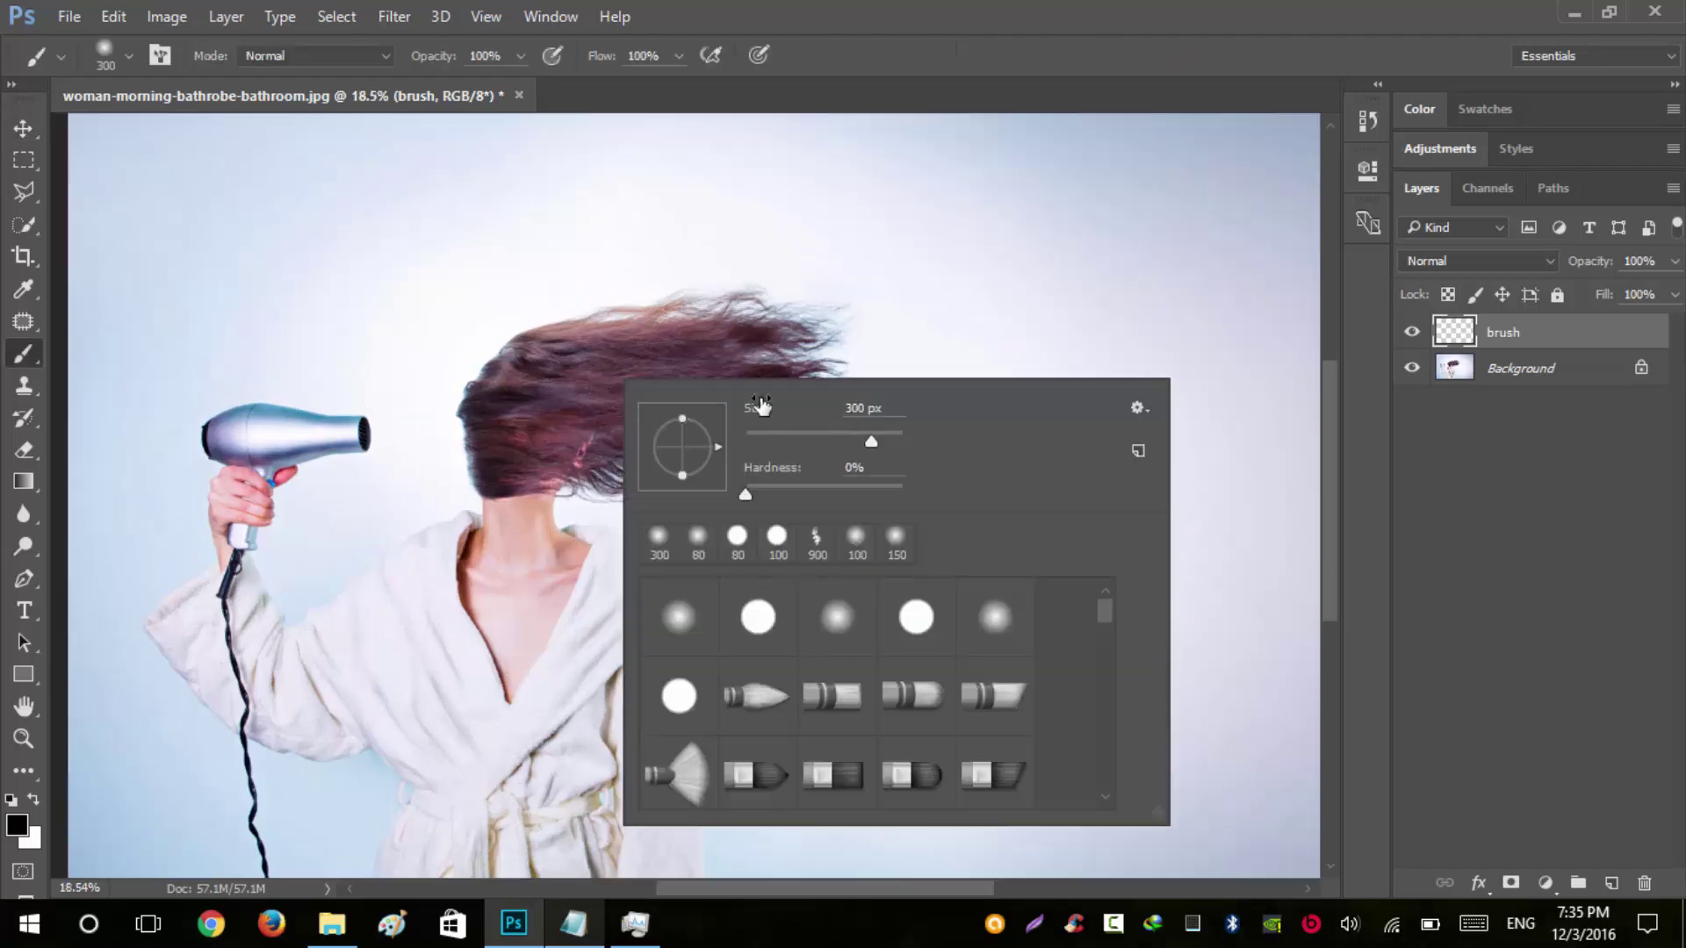
mouse_move(761, 411)
mouse_down()
mouse_move(501, 403)
mouse_move(515, 404)
mouse_up()
scroll(867, 404, up, 1)
key(Escape)
- Try a black stroke over the hair, undo it, and make the brush fully hard
scroll(640, 392, up, 5)
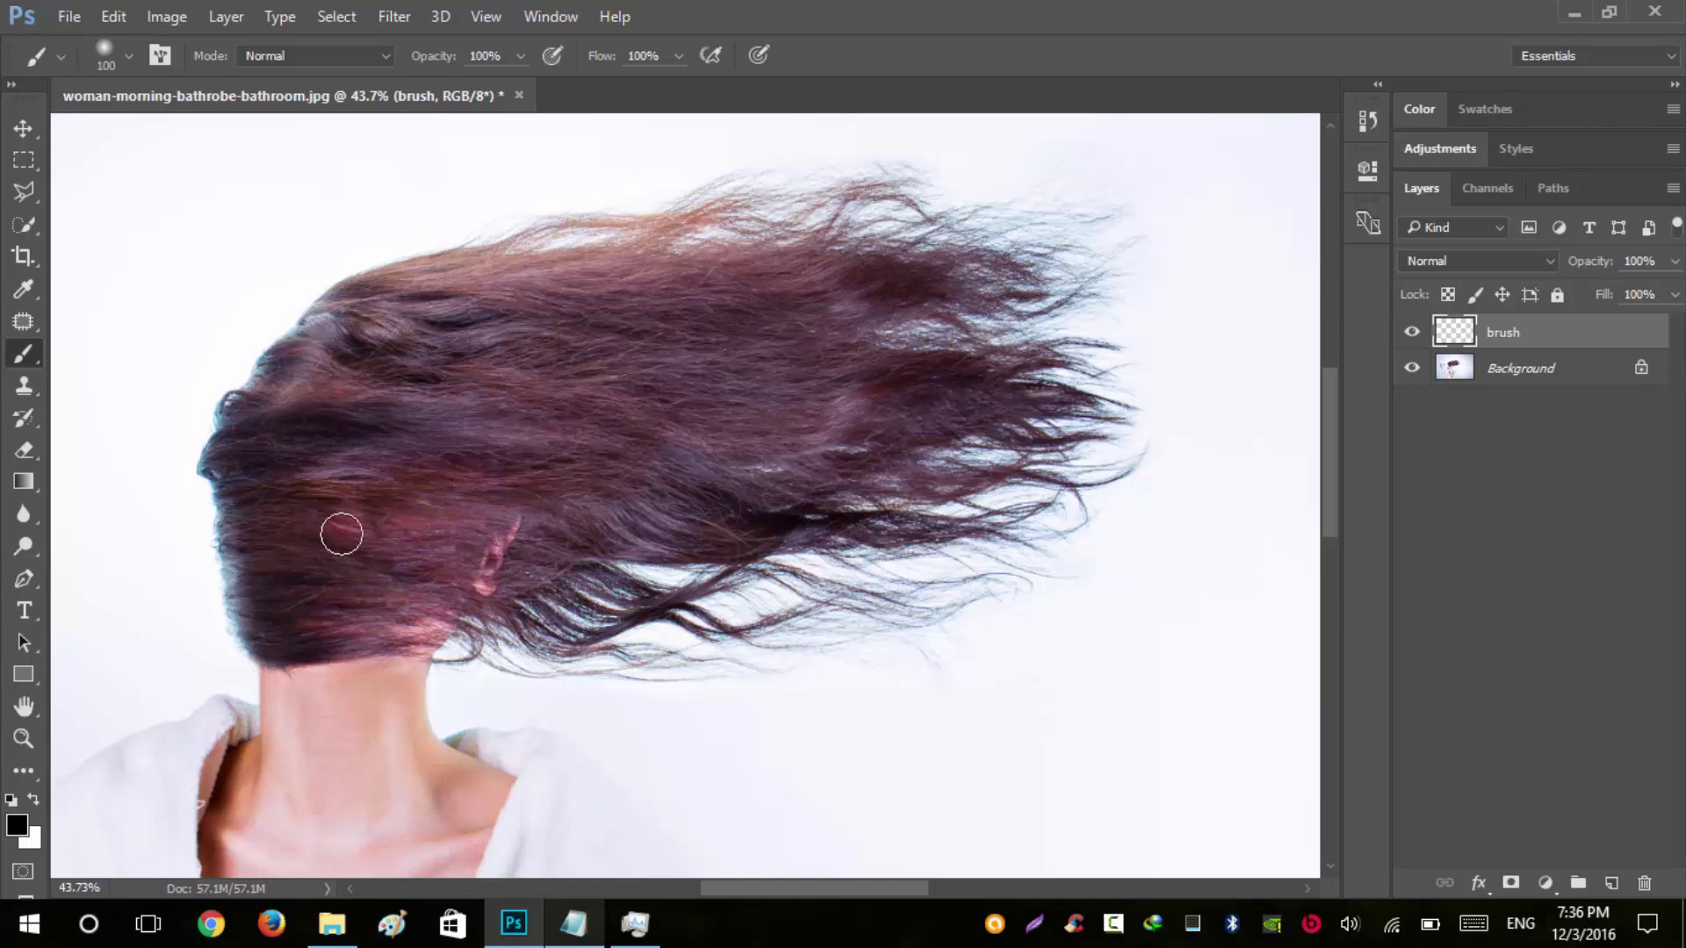
mouse_move(333, 535)
mouse_down()
mouse_move(303, 504)
mouse_move(303, 456)
mouse_move(356, 373)
mouse_up()
key(ctrl+alt+z)
right_click(481, 330)
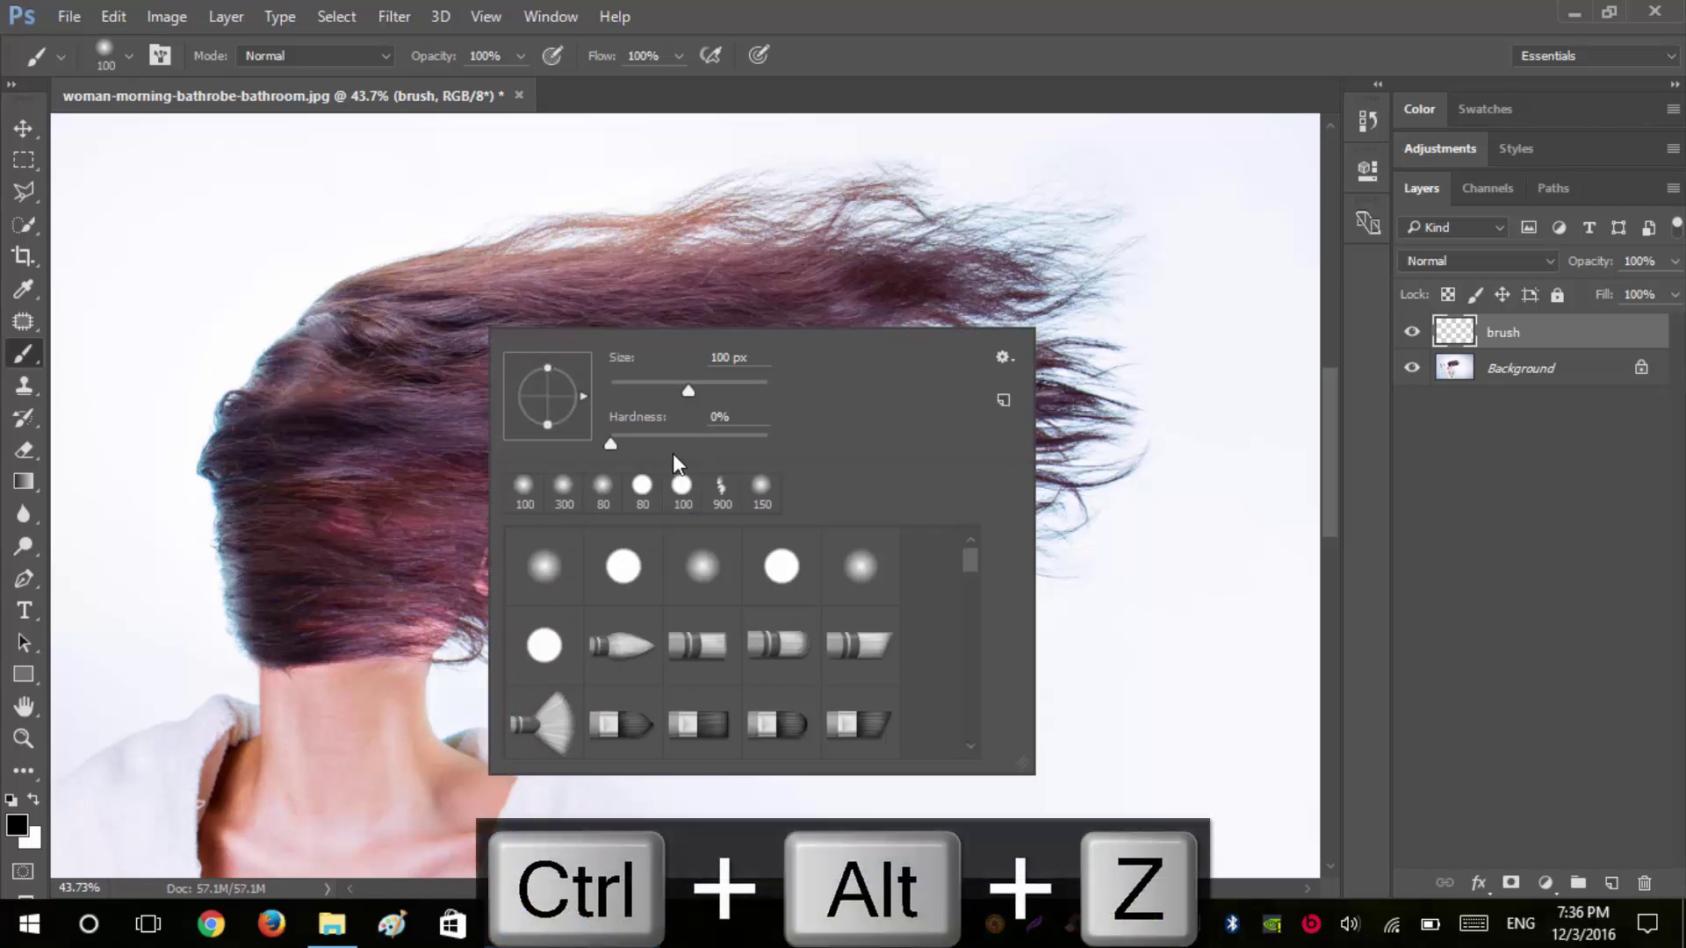
drag(614, 444, 801, 462)
key(Return)
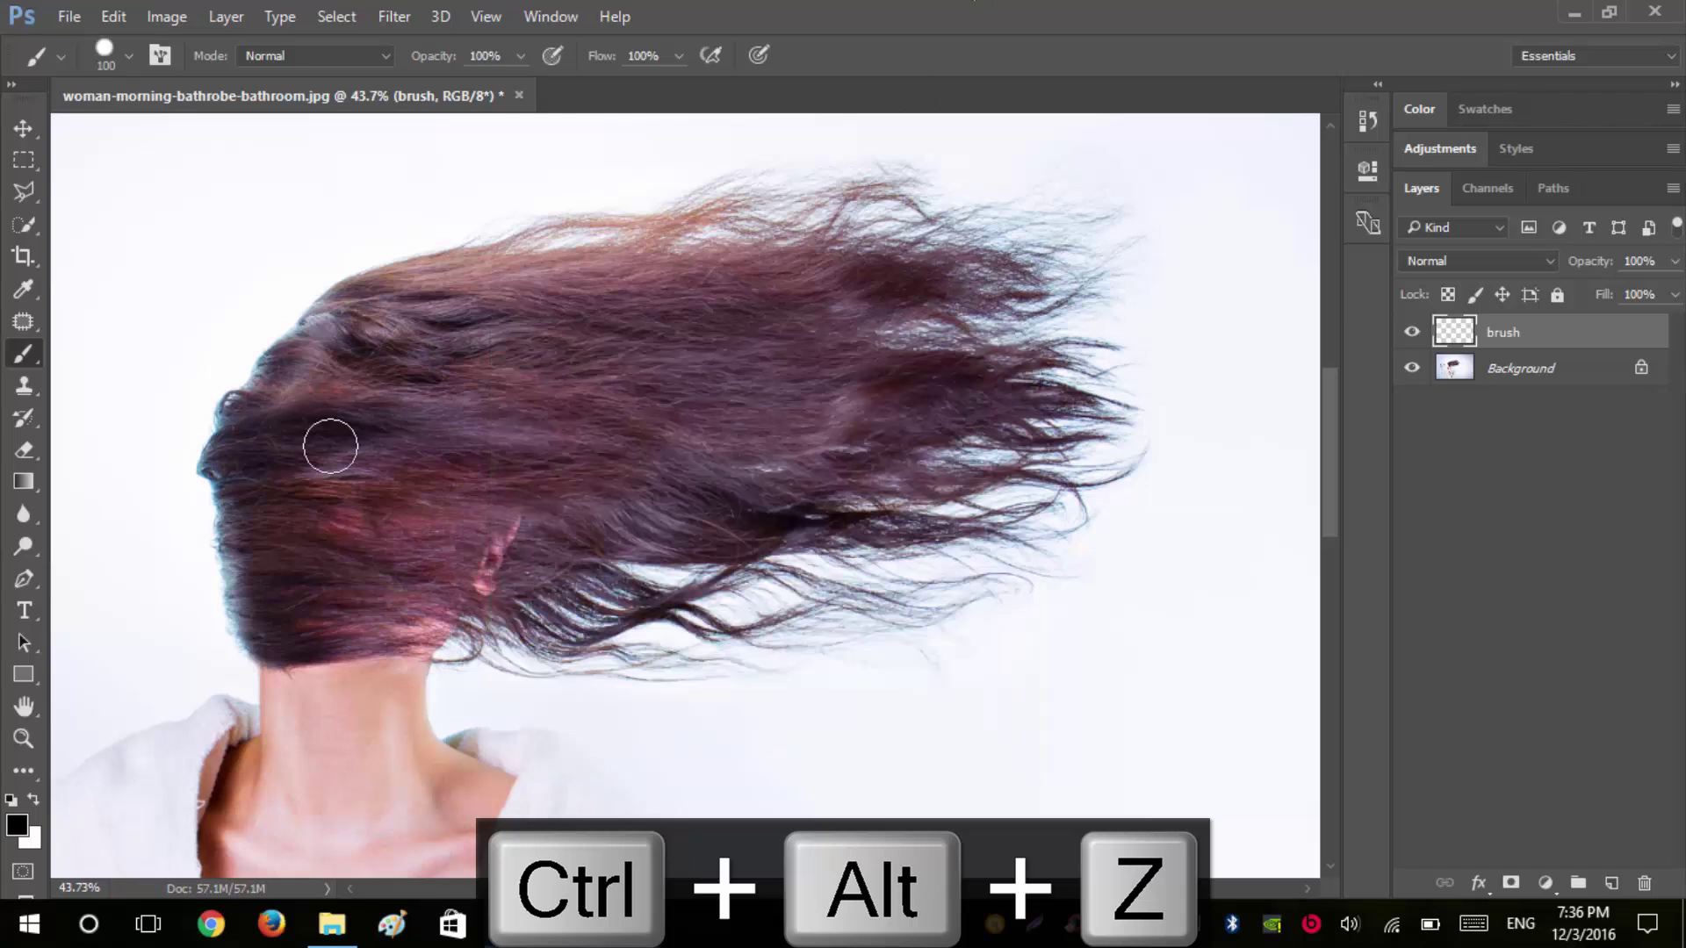
- Paint black strokes up the back of the head and across the upper and middle hair
mouse_move(329, 454)
mouse_down()
mouse_move(326, 364)
mouse_move(400, 313)
mouse_up()
key(ctrl+alt+z)
mouse_move(302, 514)
mouse_down()
mouse_move(308, 435)
mouse_move(402, 327)
mouse_up()
mouse_move(540, 302)
mouse_down()
mouse_move(570, 353)
mouse_move(608, 308)
mouse_move(760, 274)
mouse_up()
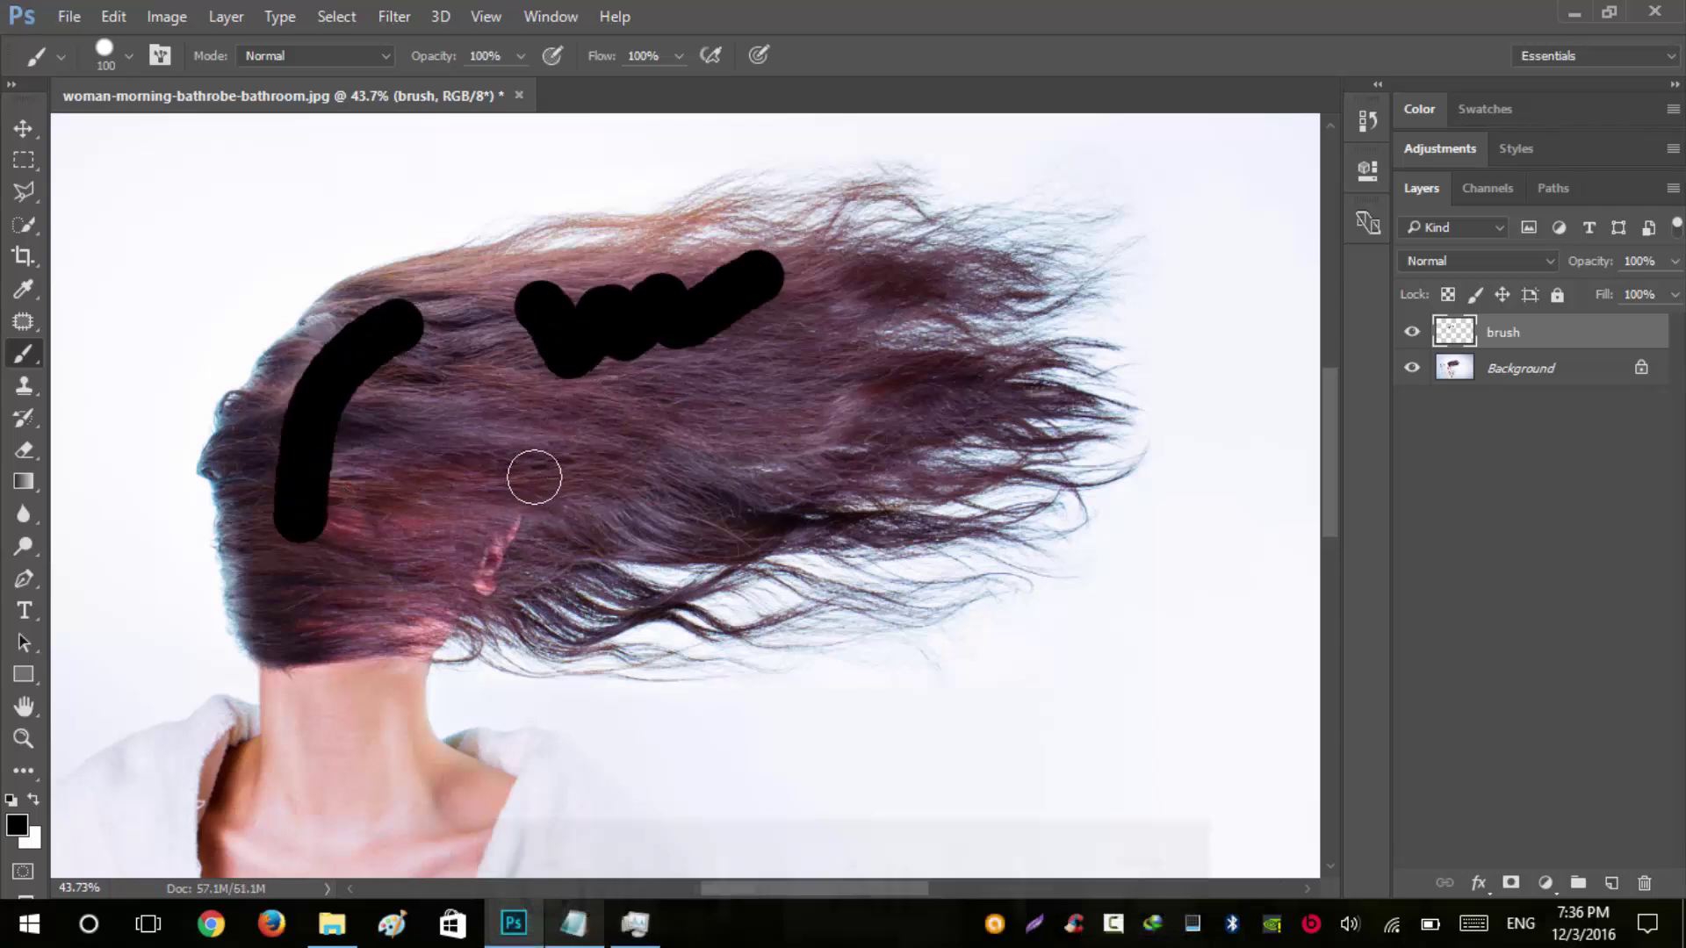
mouse_move(531, 474)
mouse_down()
mouse_move(554, 512)
mouse_move(624, 468)
mouse_move(689, 492)
mouse_up()
mouse_move(773, 380)
mouse_down()
mouse_move(907, 378)
mouse_move(979, 443)
mouse_up()
- Undo the last two strokes and repaint black strokes across the lower and right hair
scroll(681, 553, down, 4)
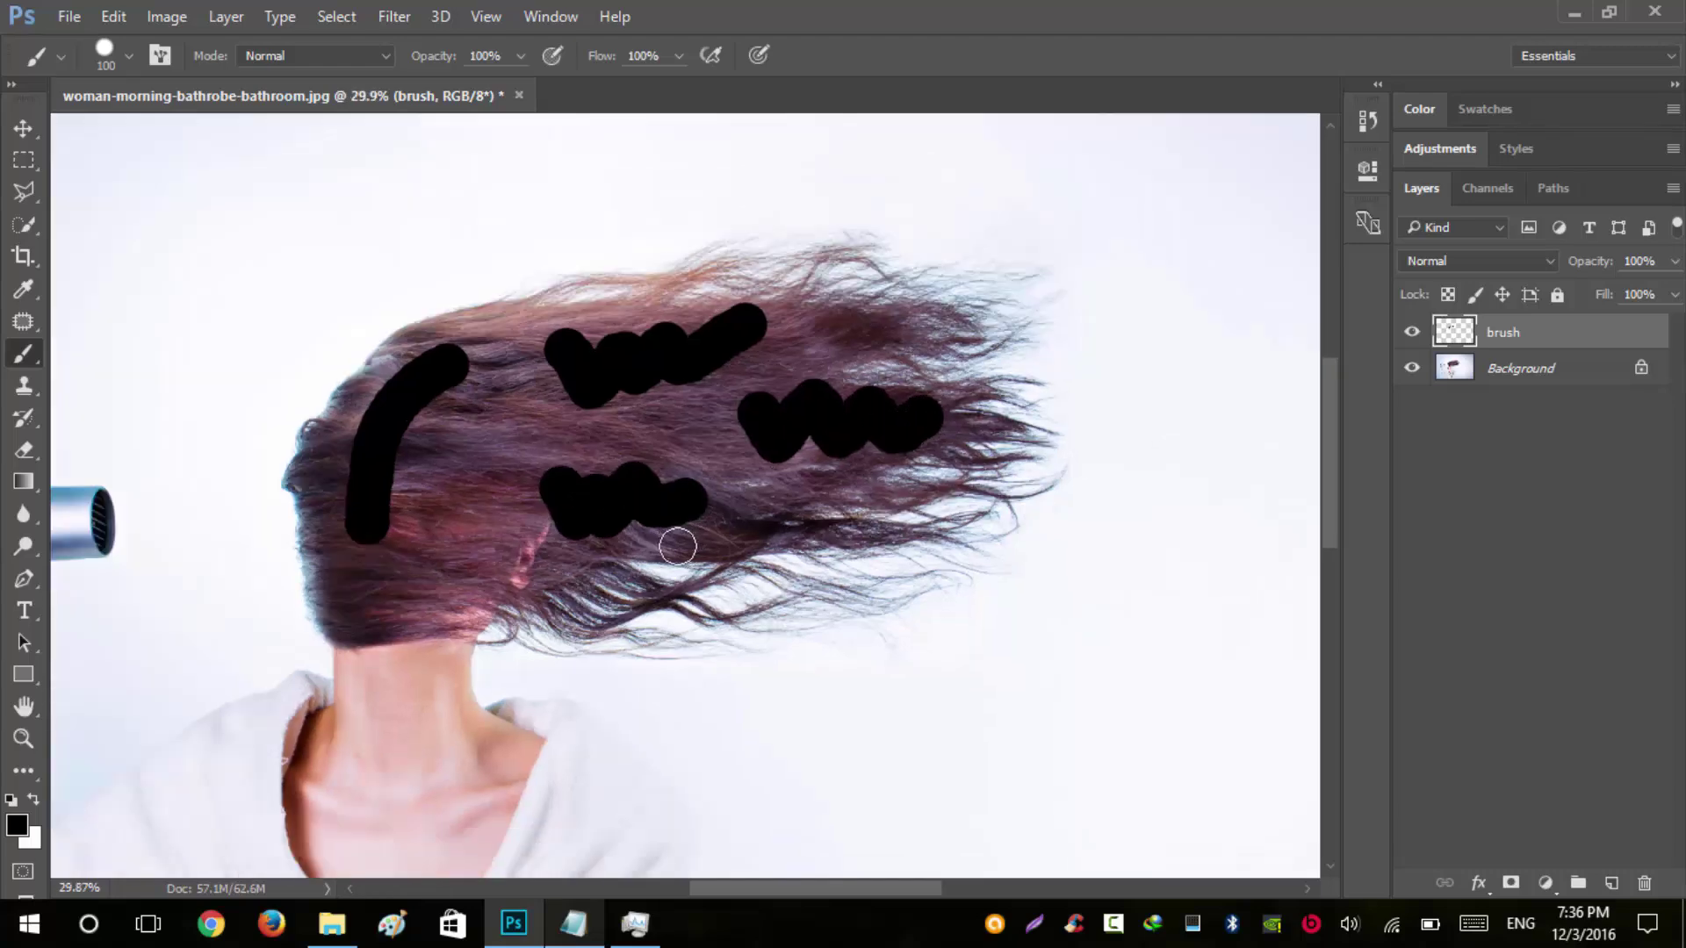
key(ctrl+alt+z)
key(ctrl+alt+z)
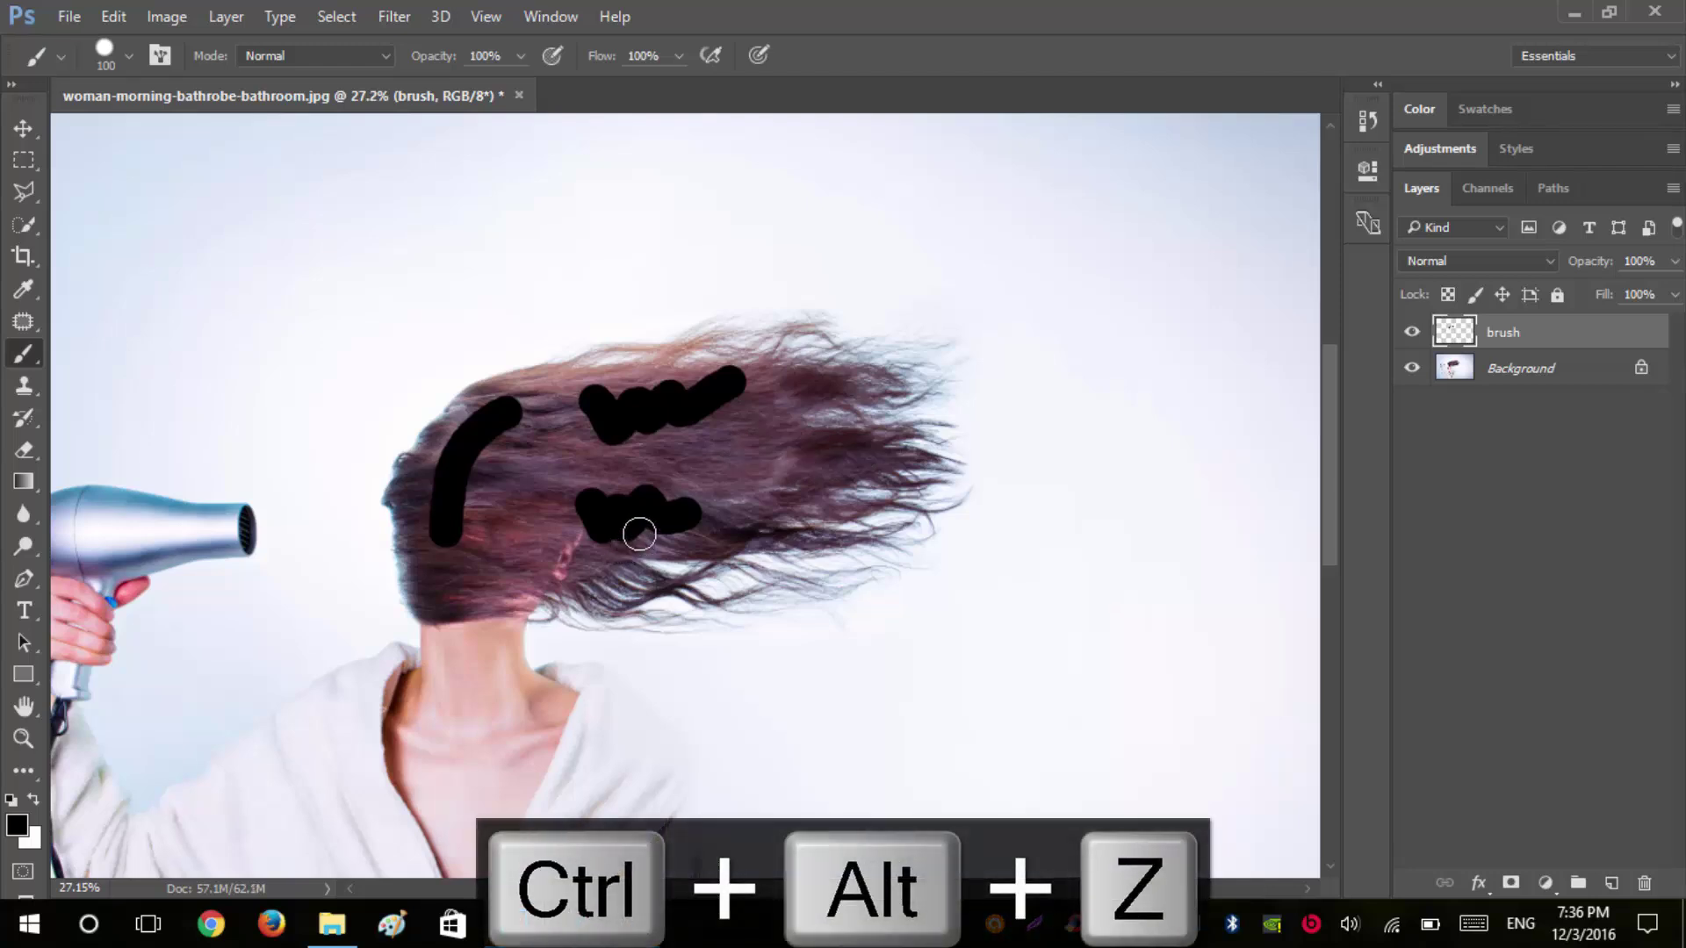
mouse_move(561, 508)
mouse_down()
mouse_move(575, 532)
mouse_move(616, 508)
mouse_move(657, 525)
mouse_up()
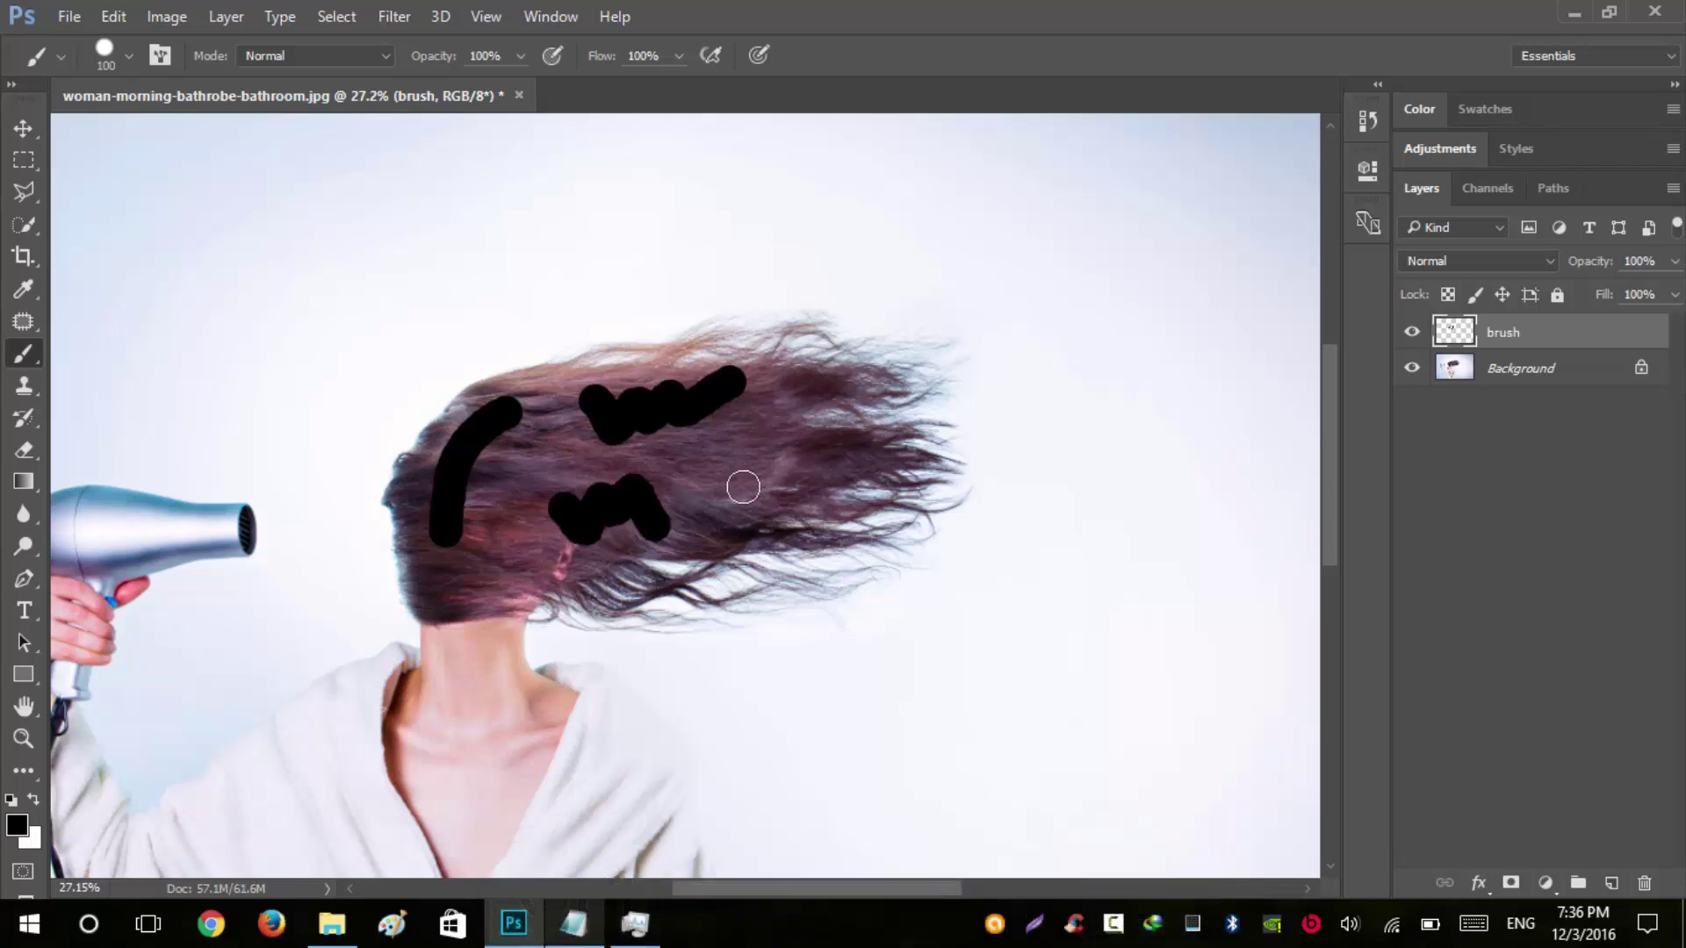
mouse_move(729, 486)
mouse_down()
mouse_move(765, 470)
mouse_move(850, 452)
mouse_move(924, 479)
mouse_up()
scroll(650, 614, down, 1)
scroll(680, 582, down, 1)
scroll(767, 612, down, 2)
scroll(880, 604, up, 3)
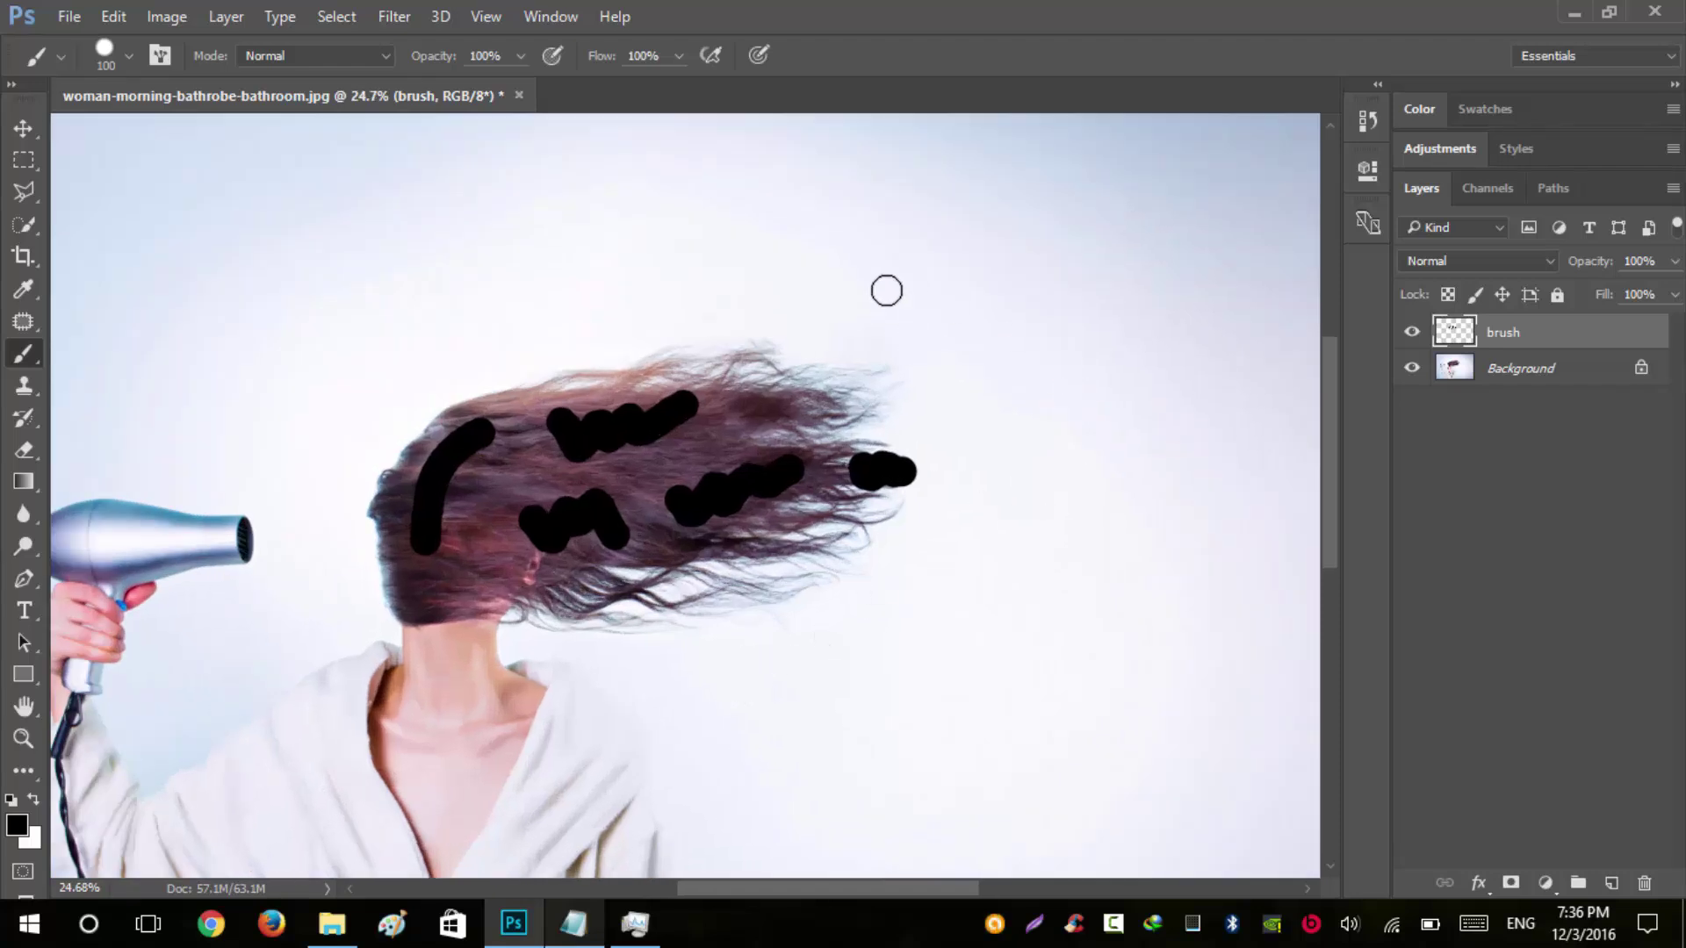
- Open Load Brushes from the brush picker's gear menu and move the dialog clear of the panels
right_click(872, 285)
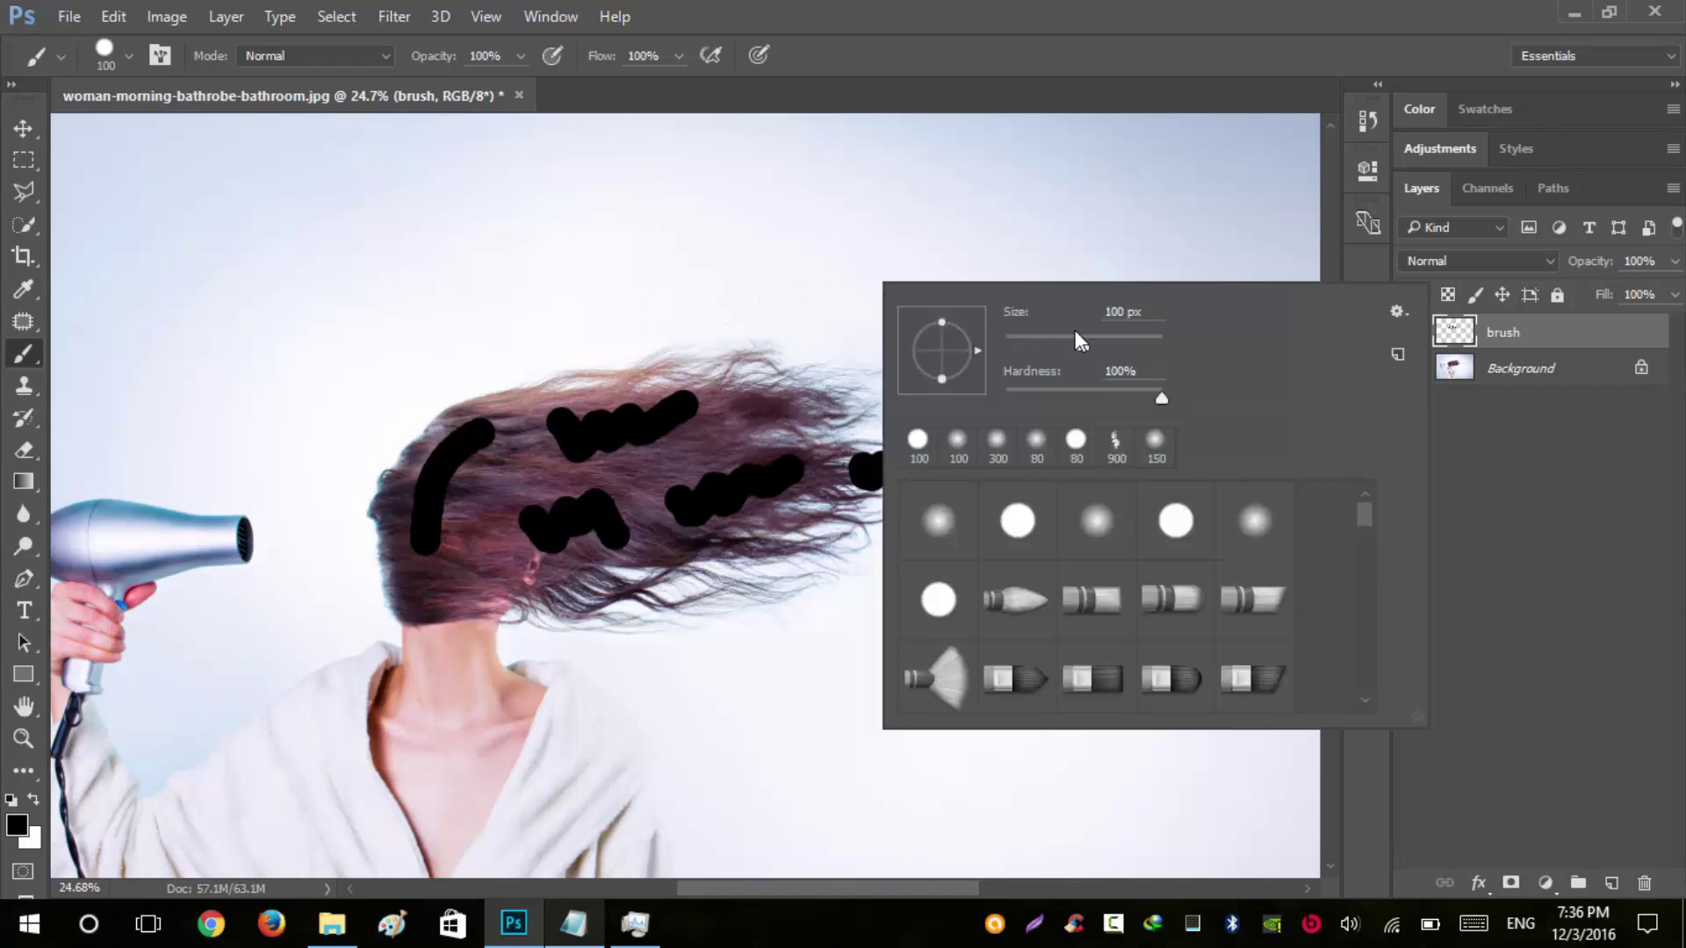
click(1399, 312)
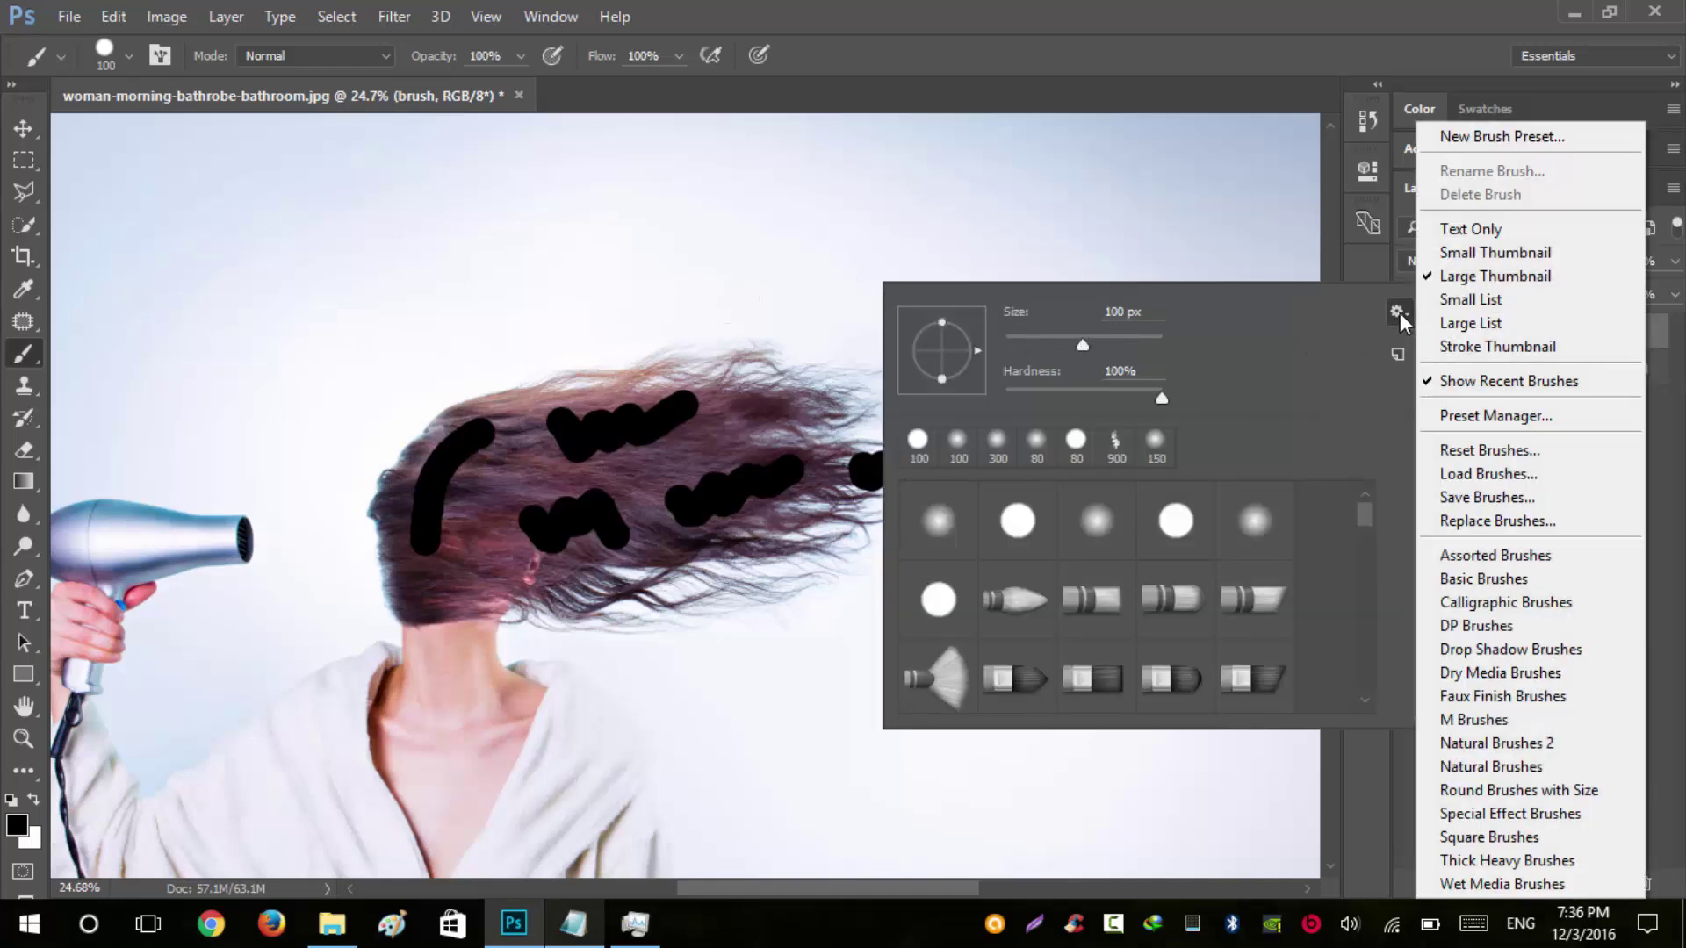
click(1498, 474)
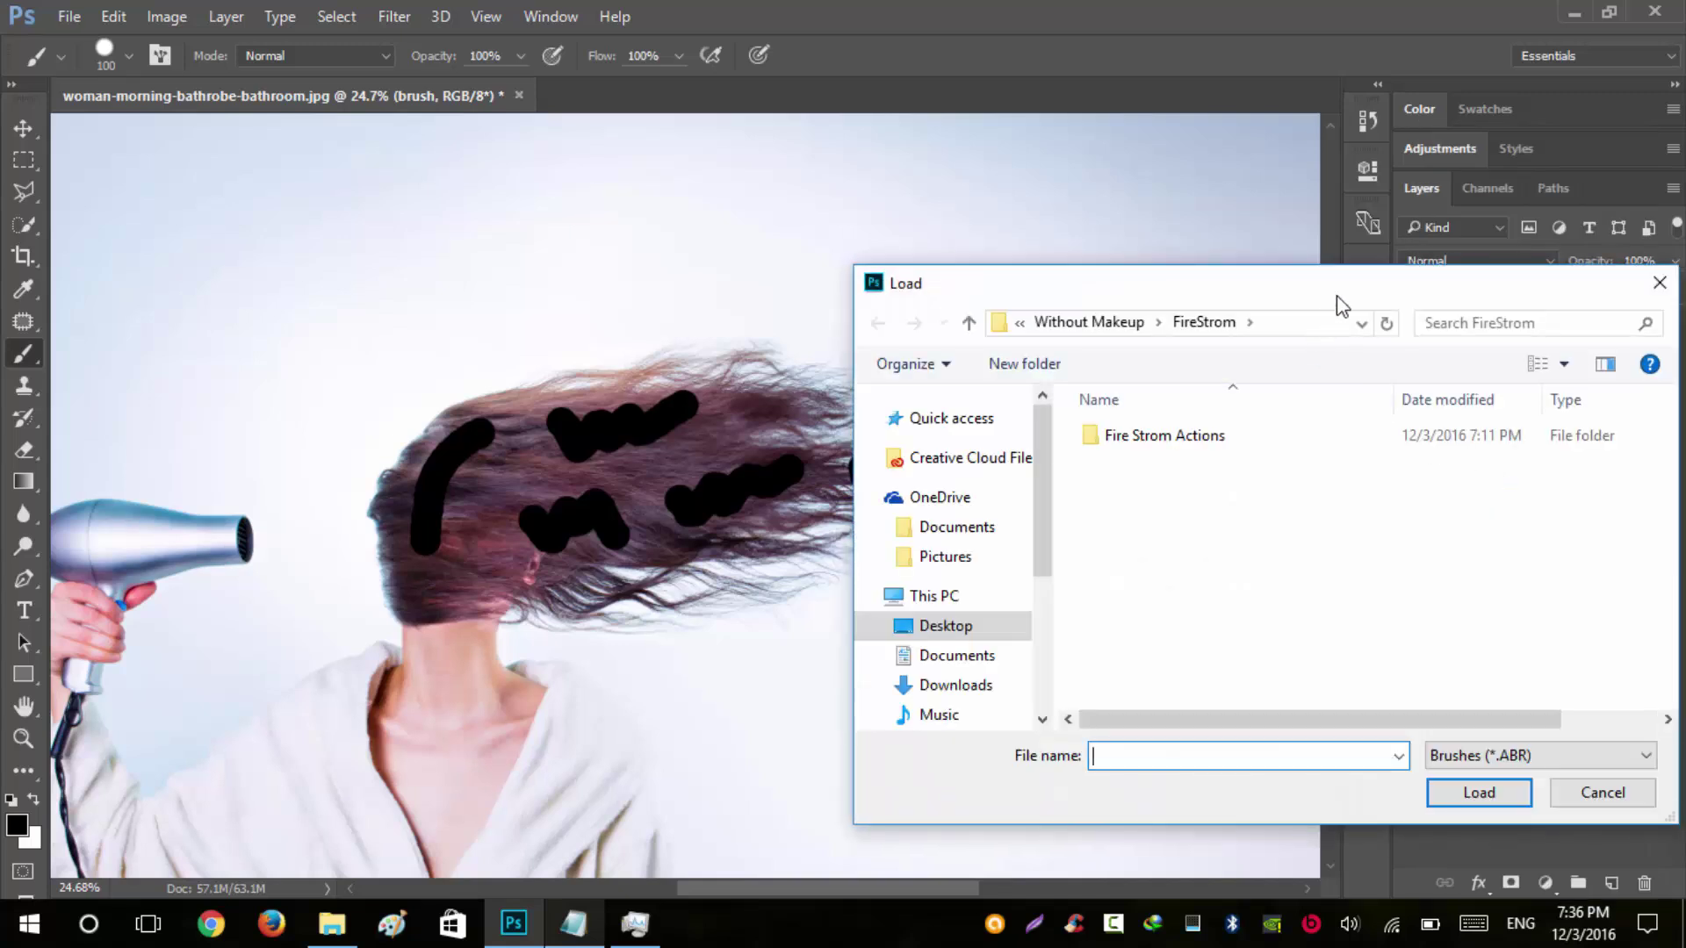
drag(1337, 305, 842, 147)
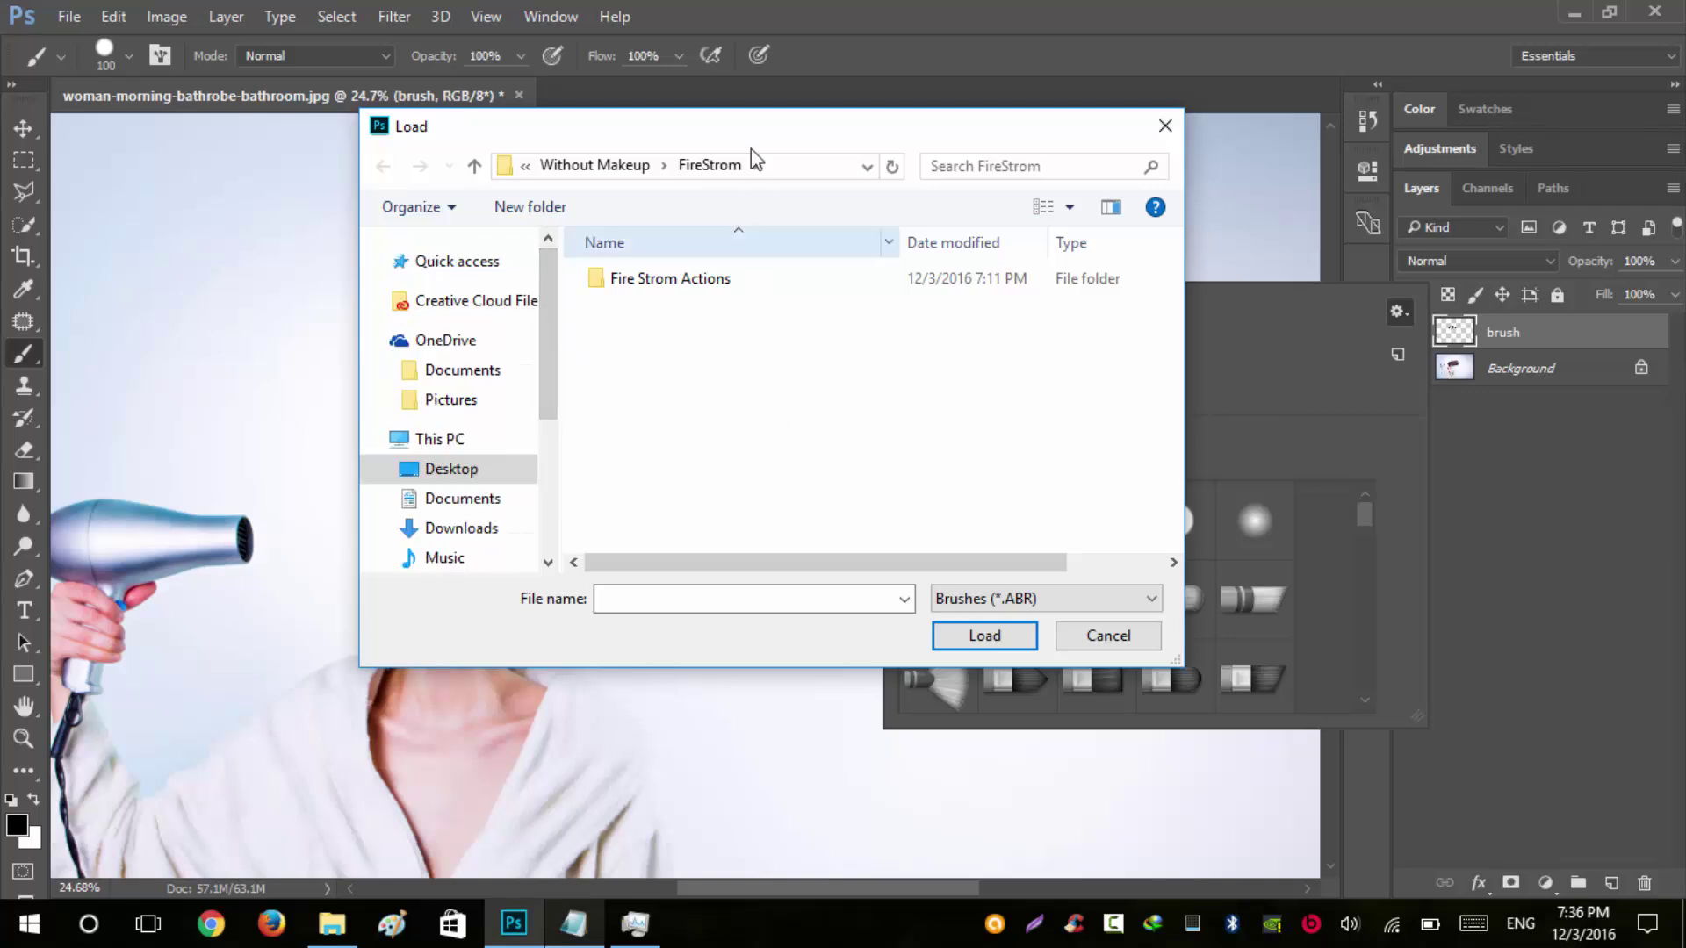
drag(771, 134, 718, 127)
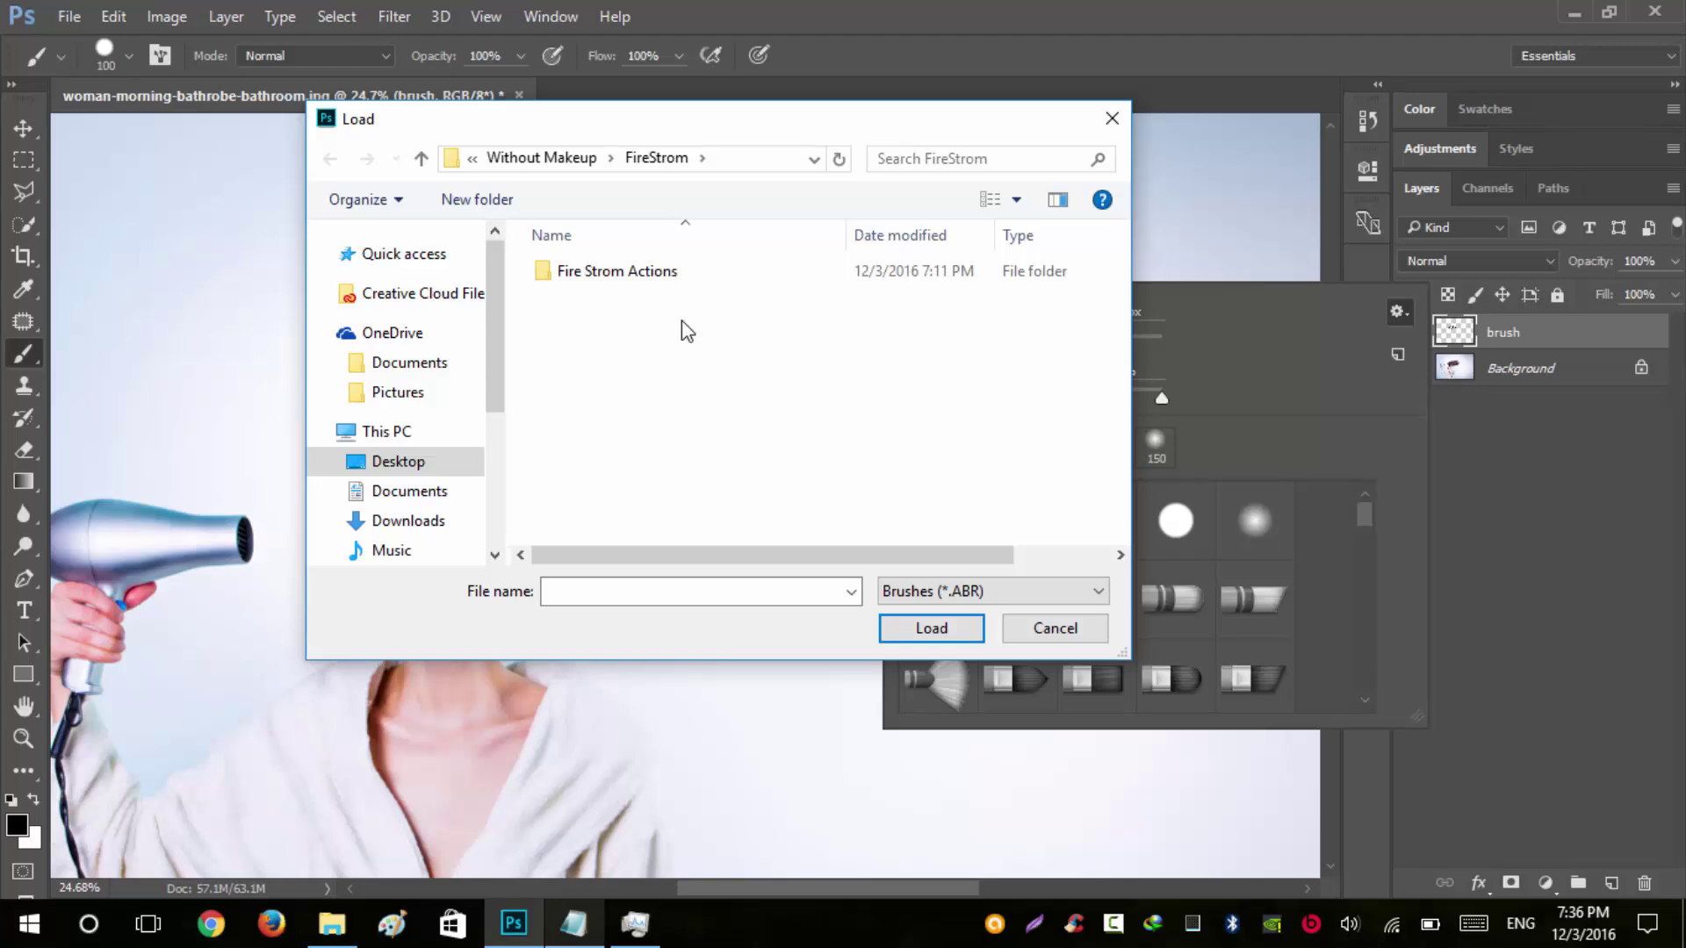
- In File Explorer, open Without Makeup > FireStrom > Fire Strom Actions
click(349, 923)
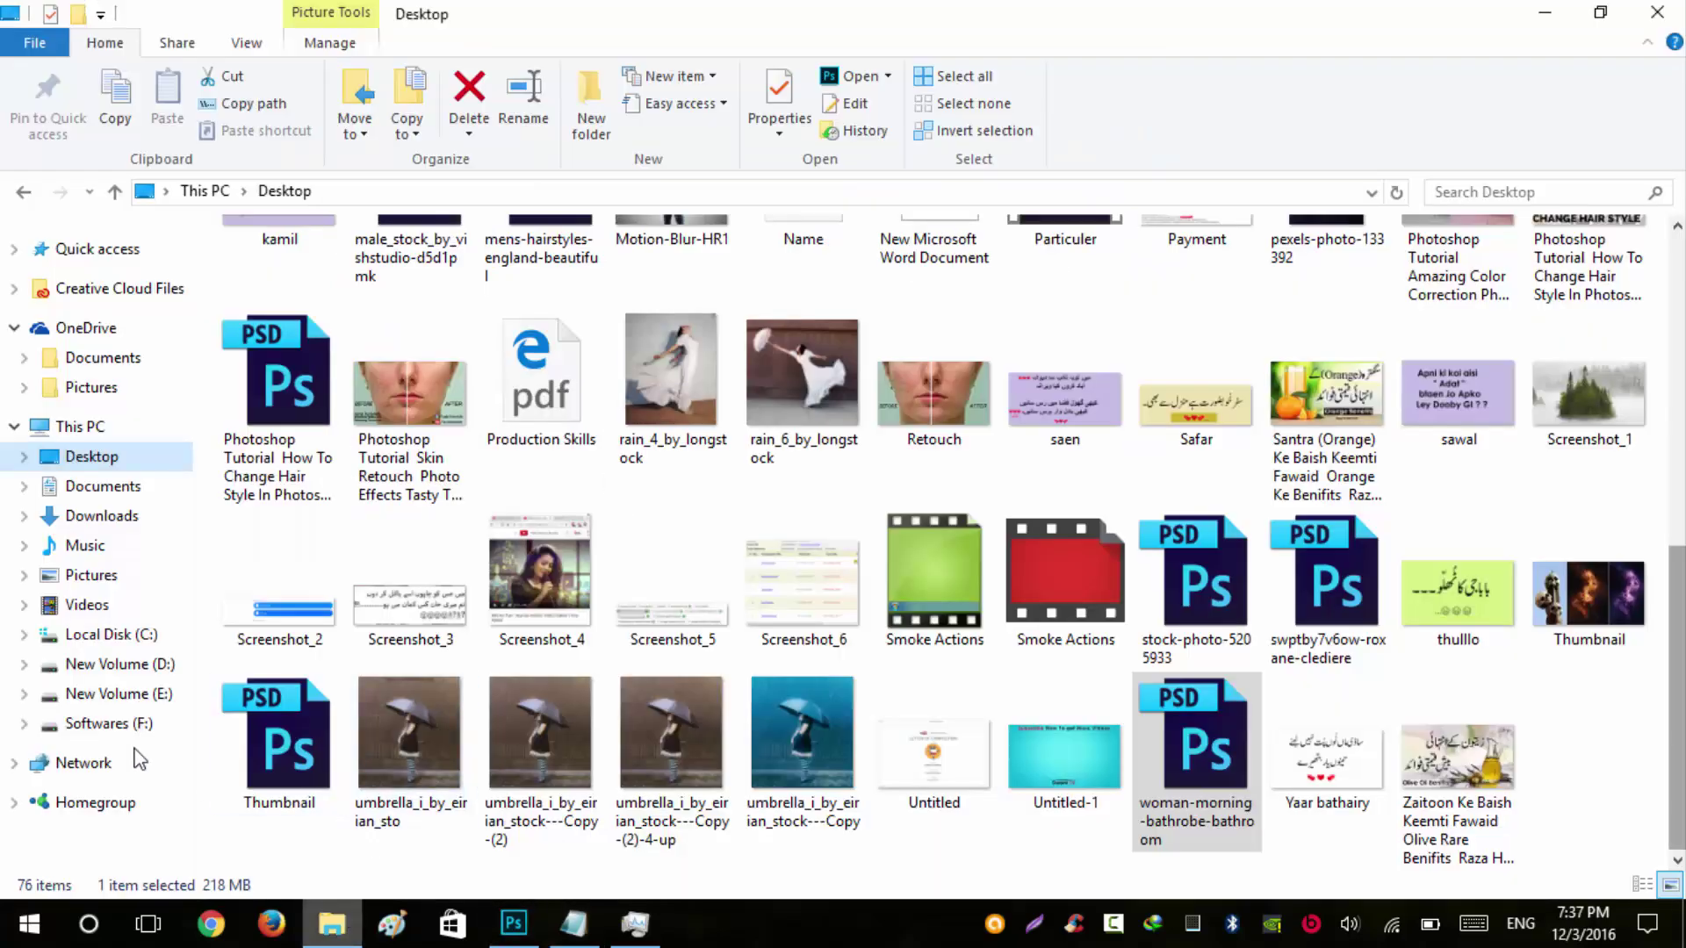
scroll(407, 317, up, 5)
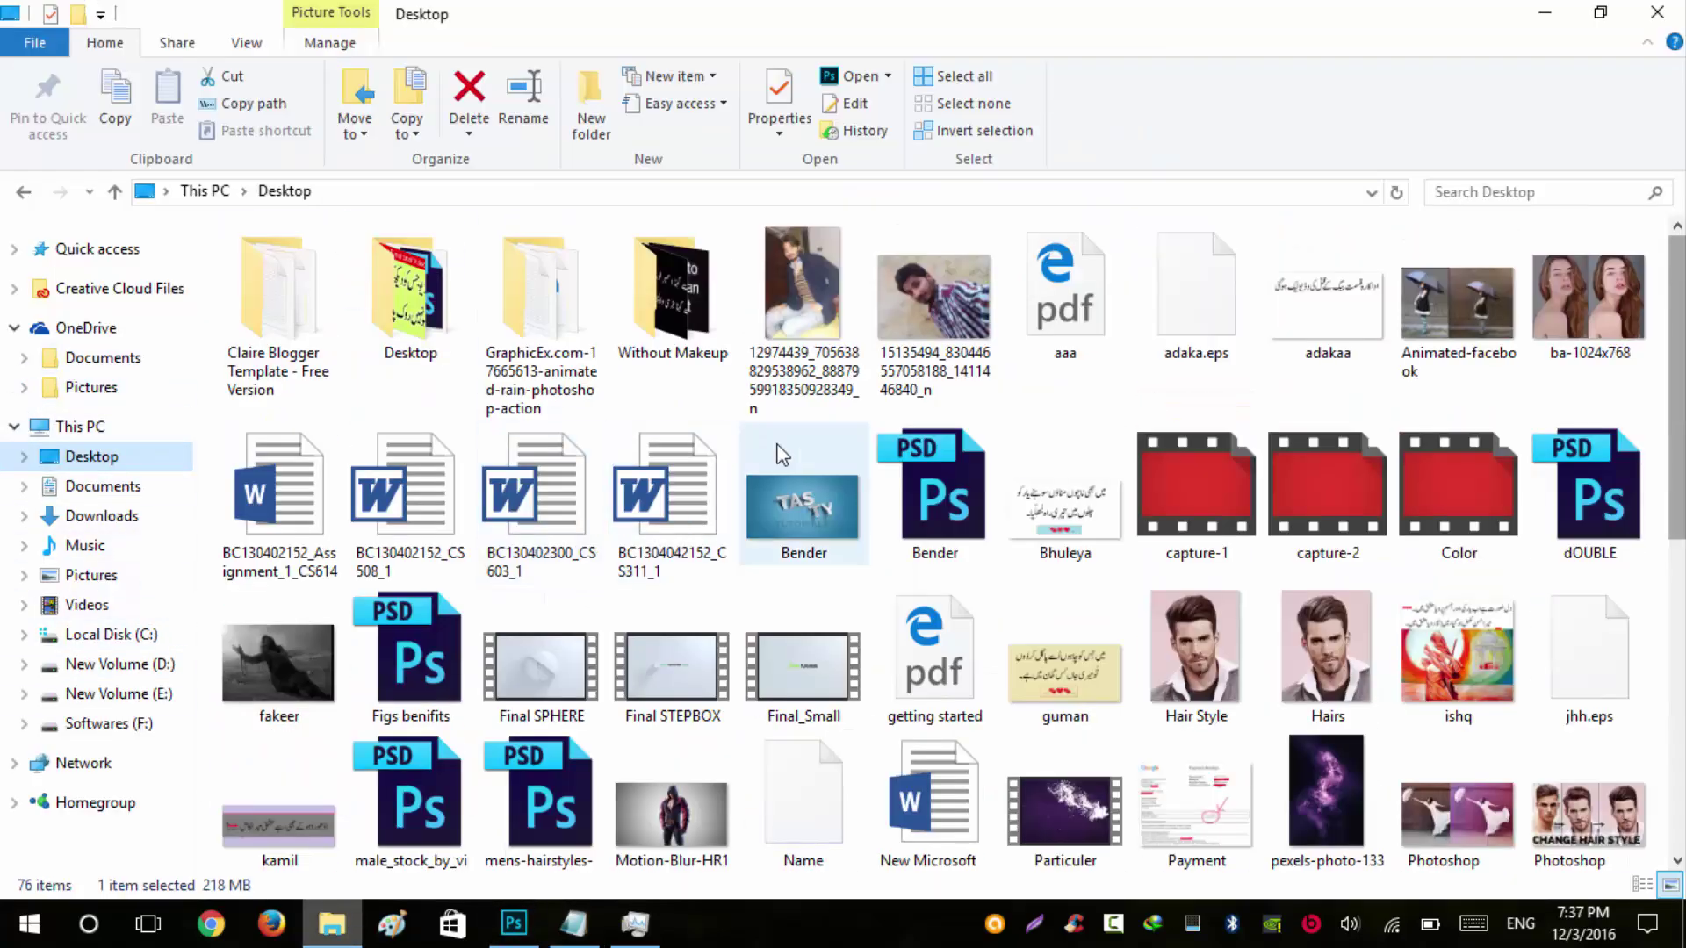
double_click(621, 303)
double_click(327, 376)
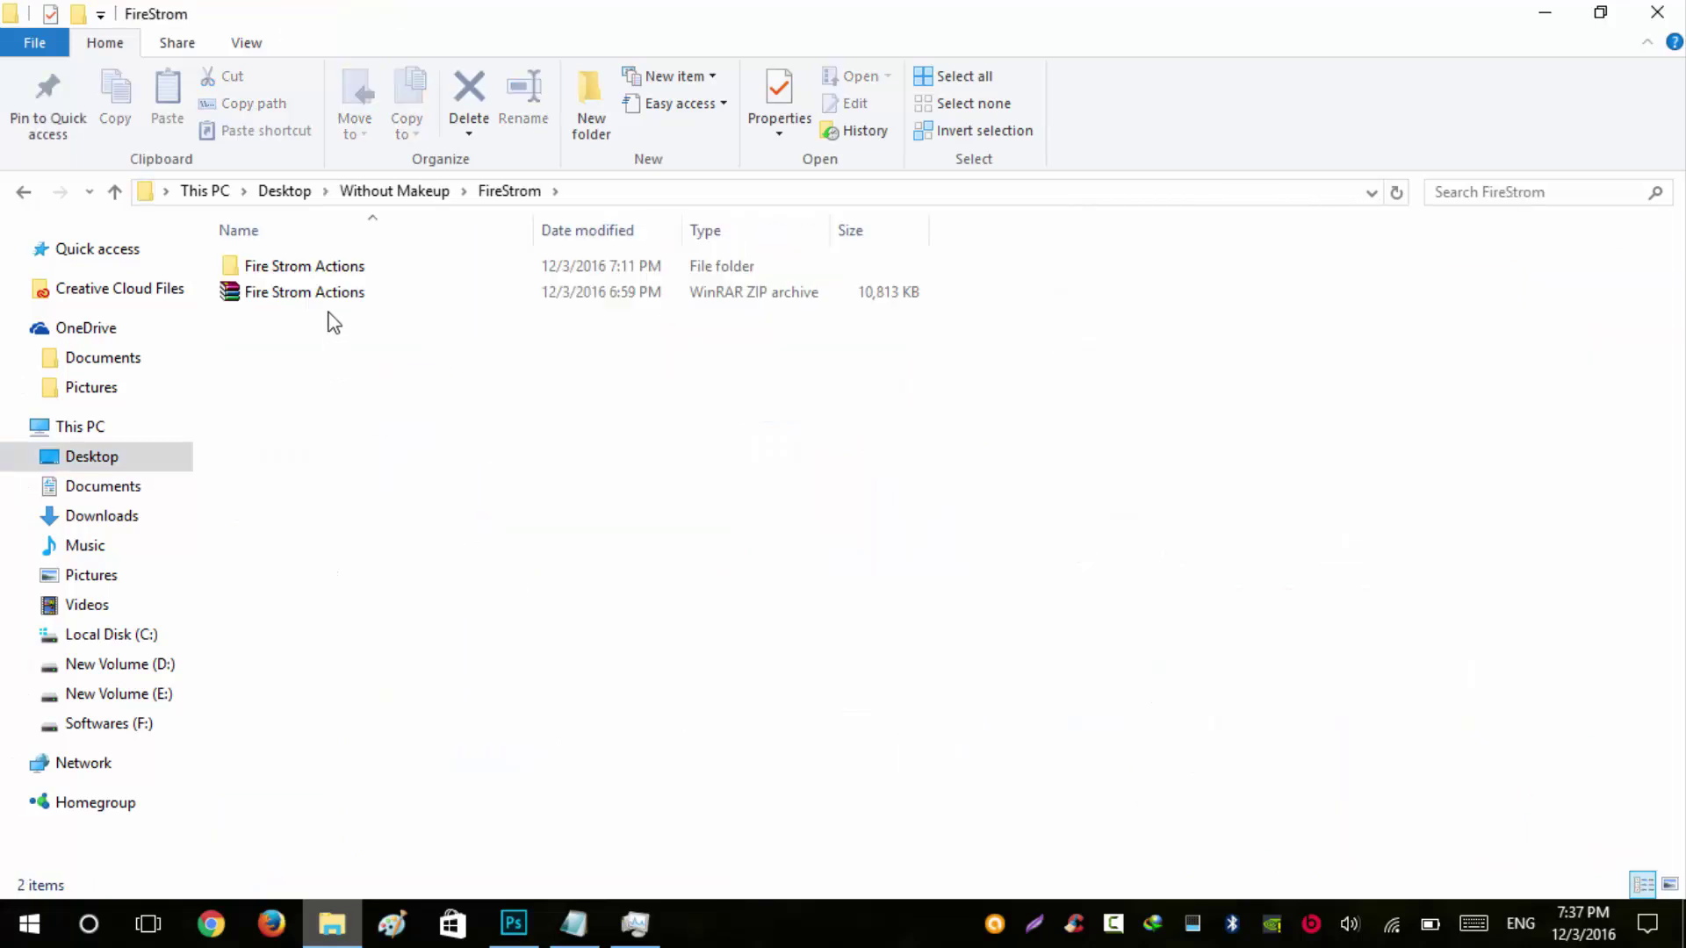
click(330, 303)
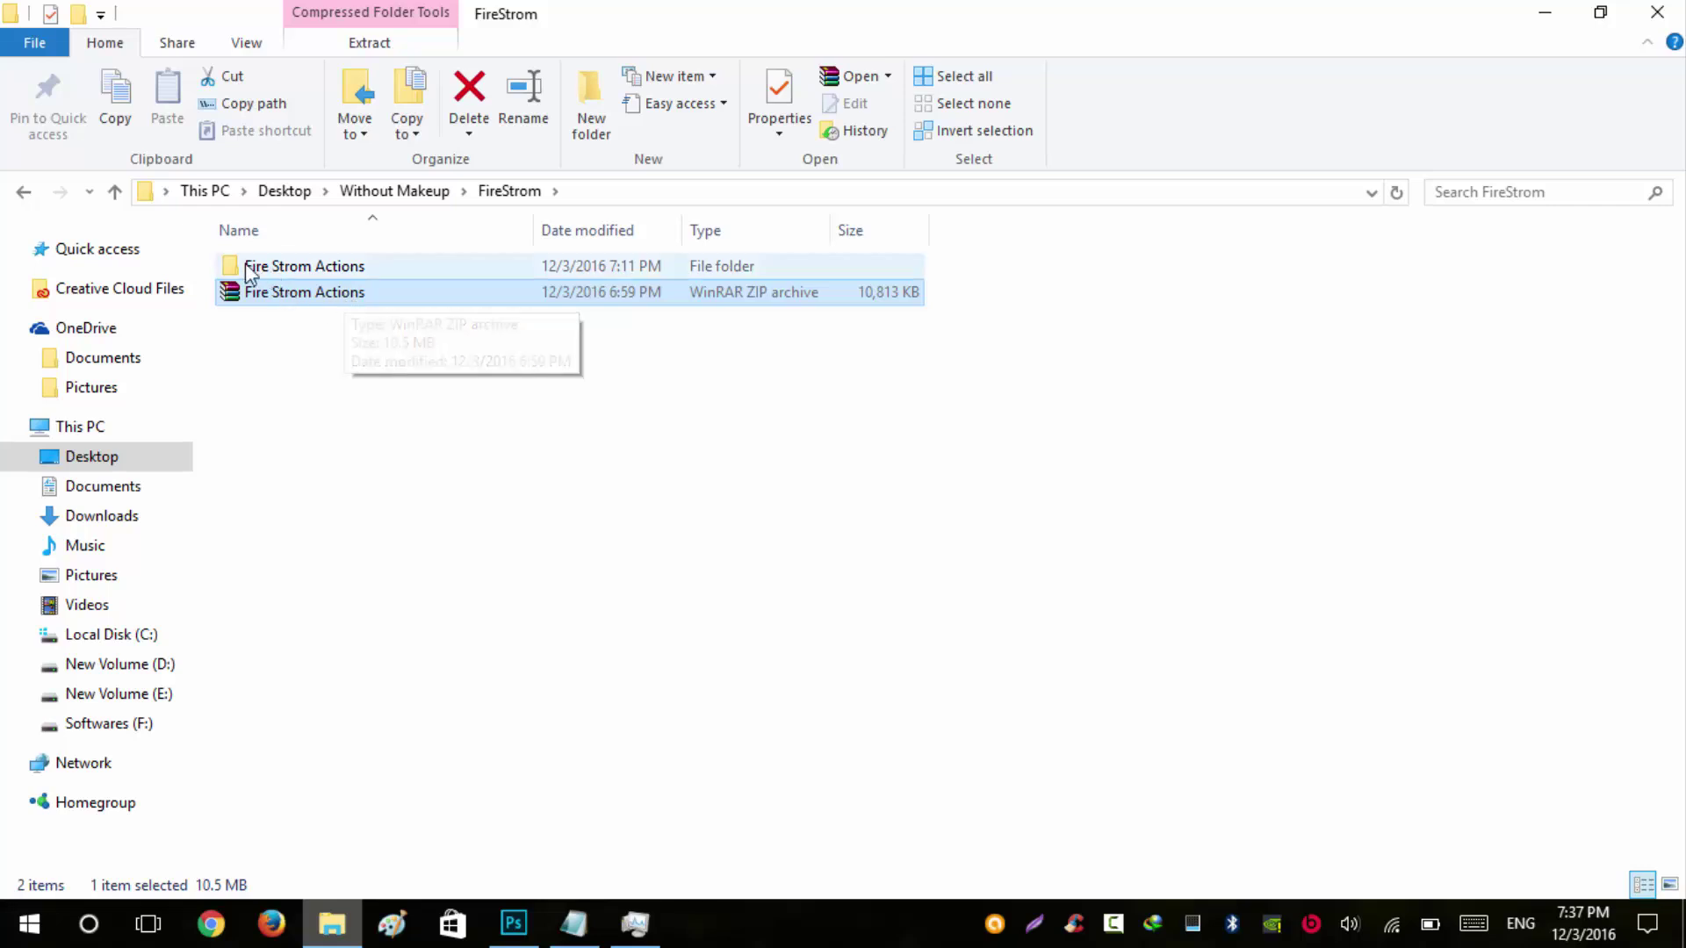
double_click(334, 275)
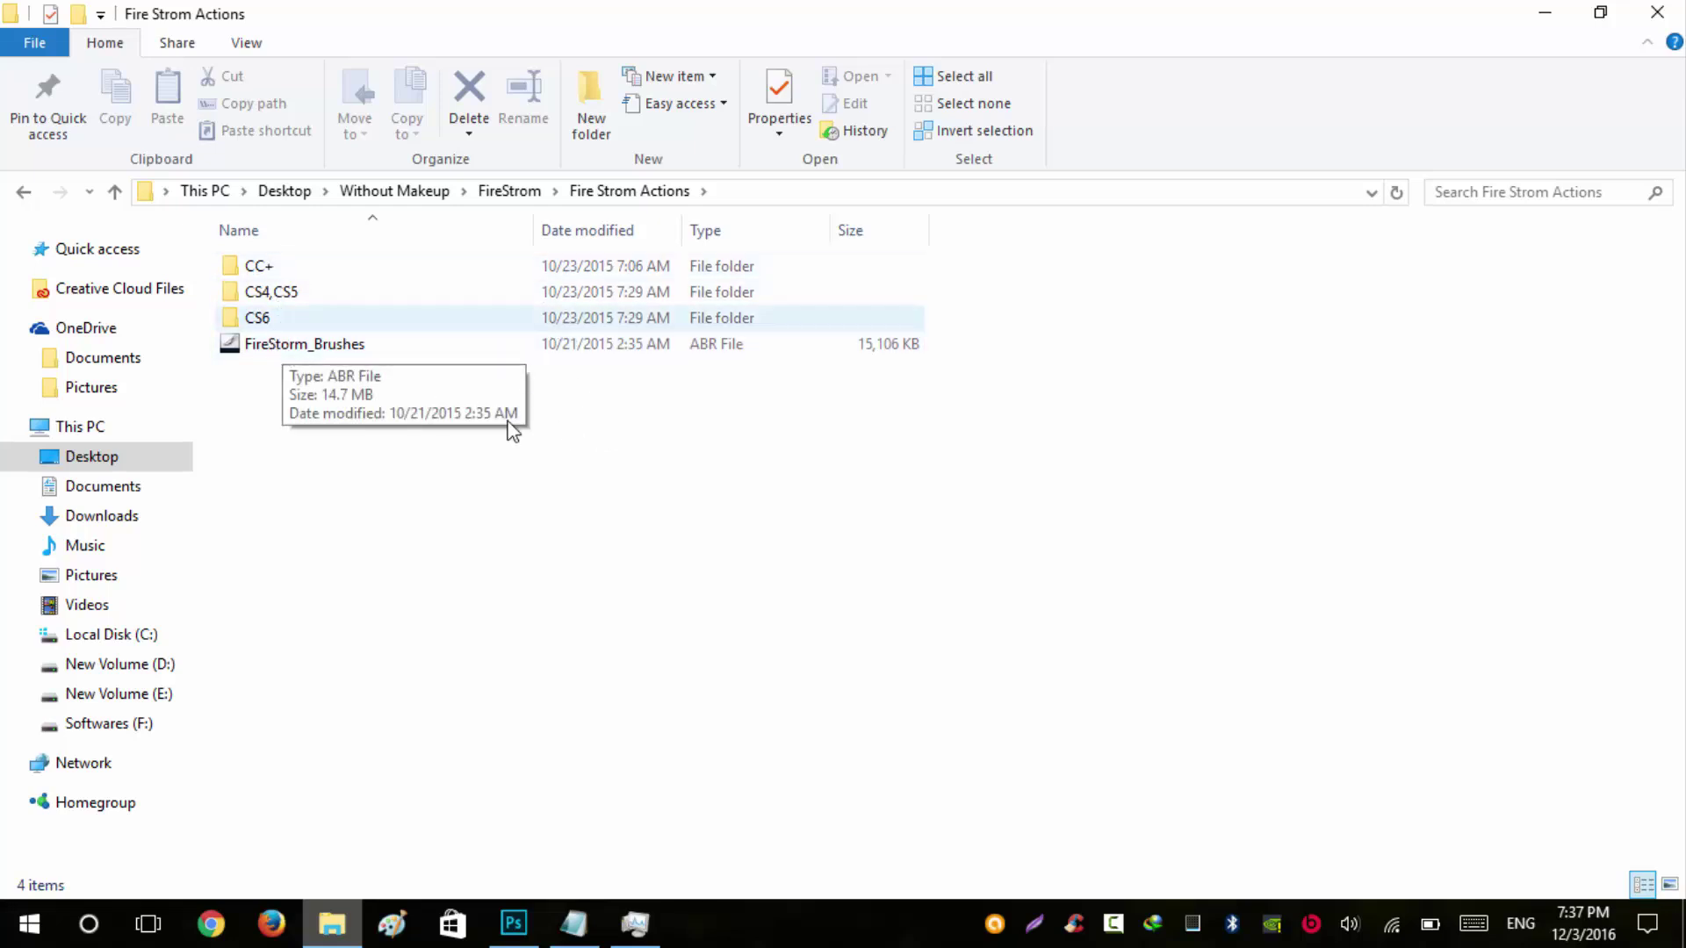
- Load FireStorm_Brushes.abr from the Fire Strom Actions folder, then close the brush picker
click(514, 923)
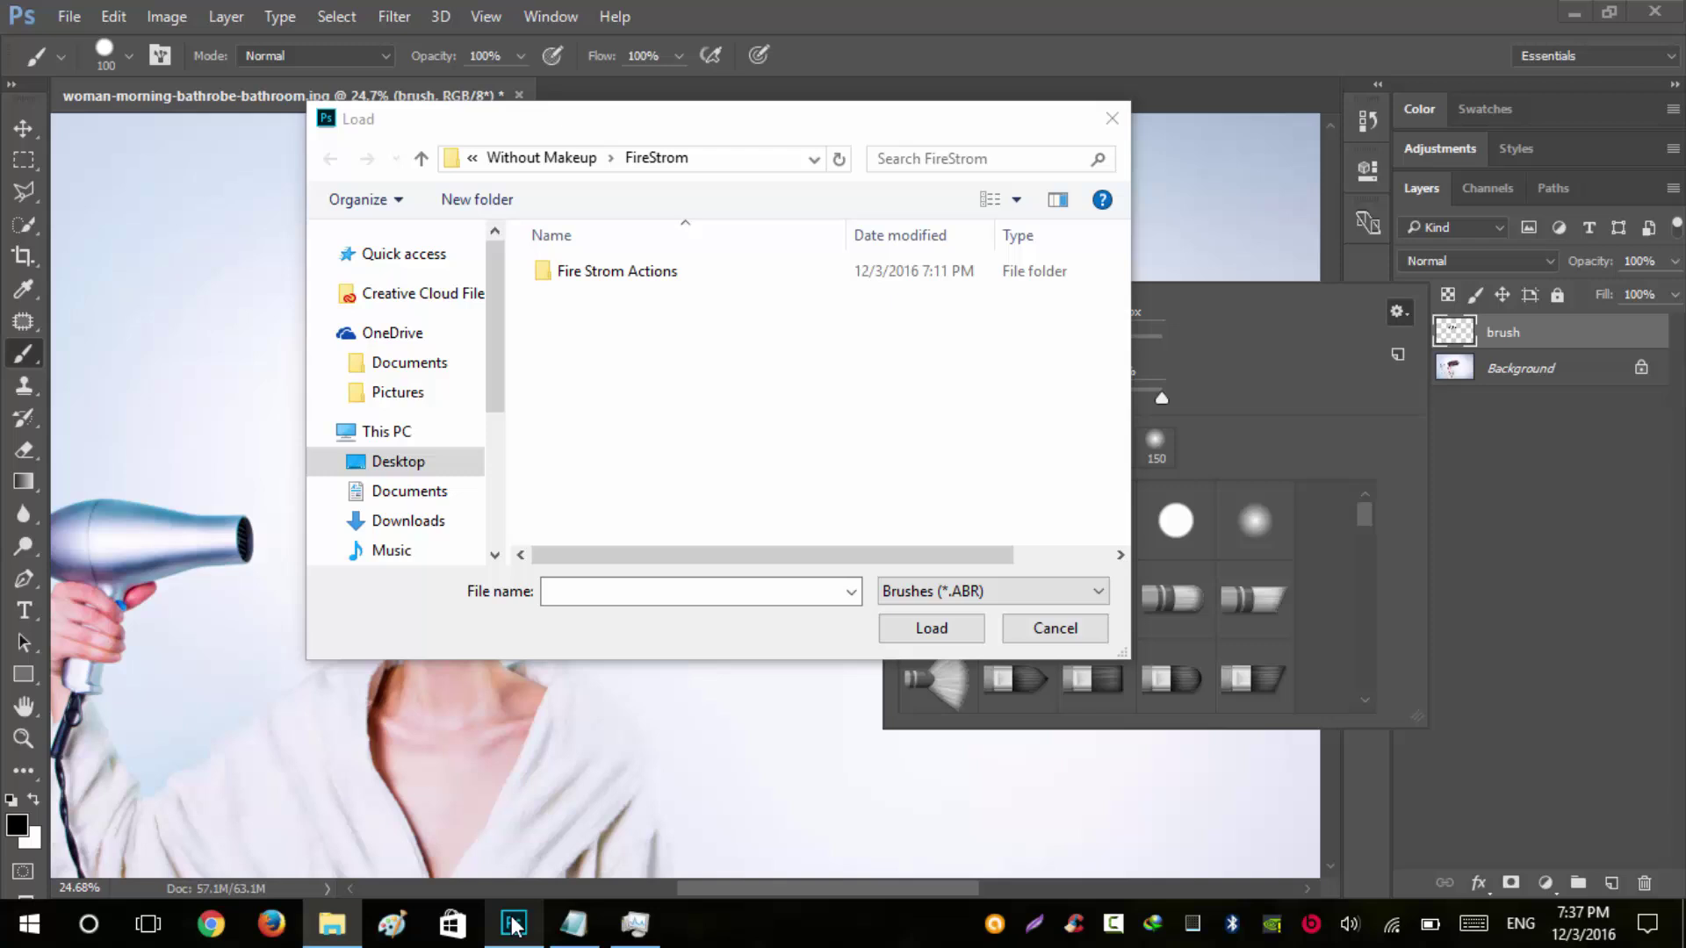
double_click(590, 277)
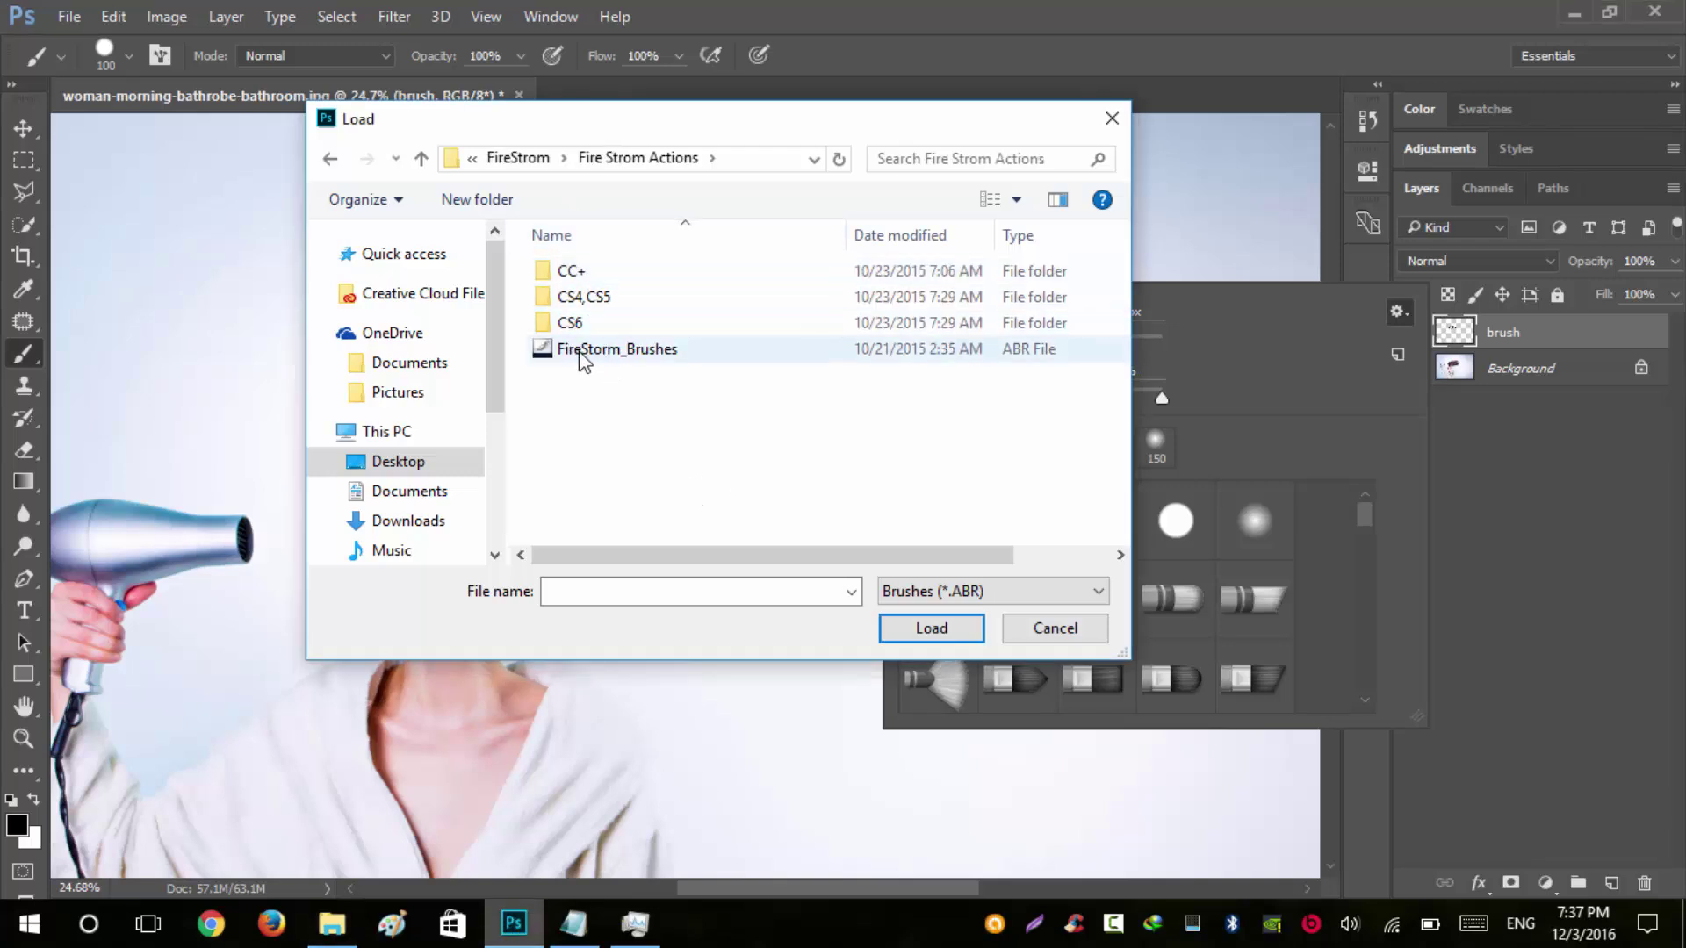
click(605, 356)
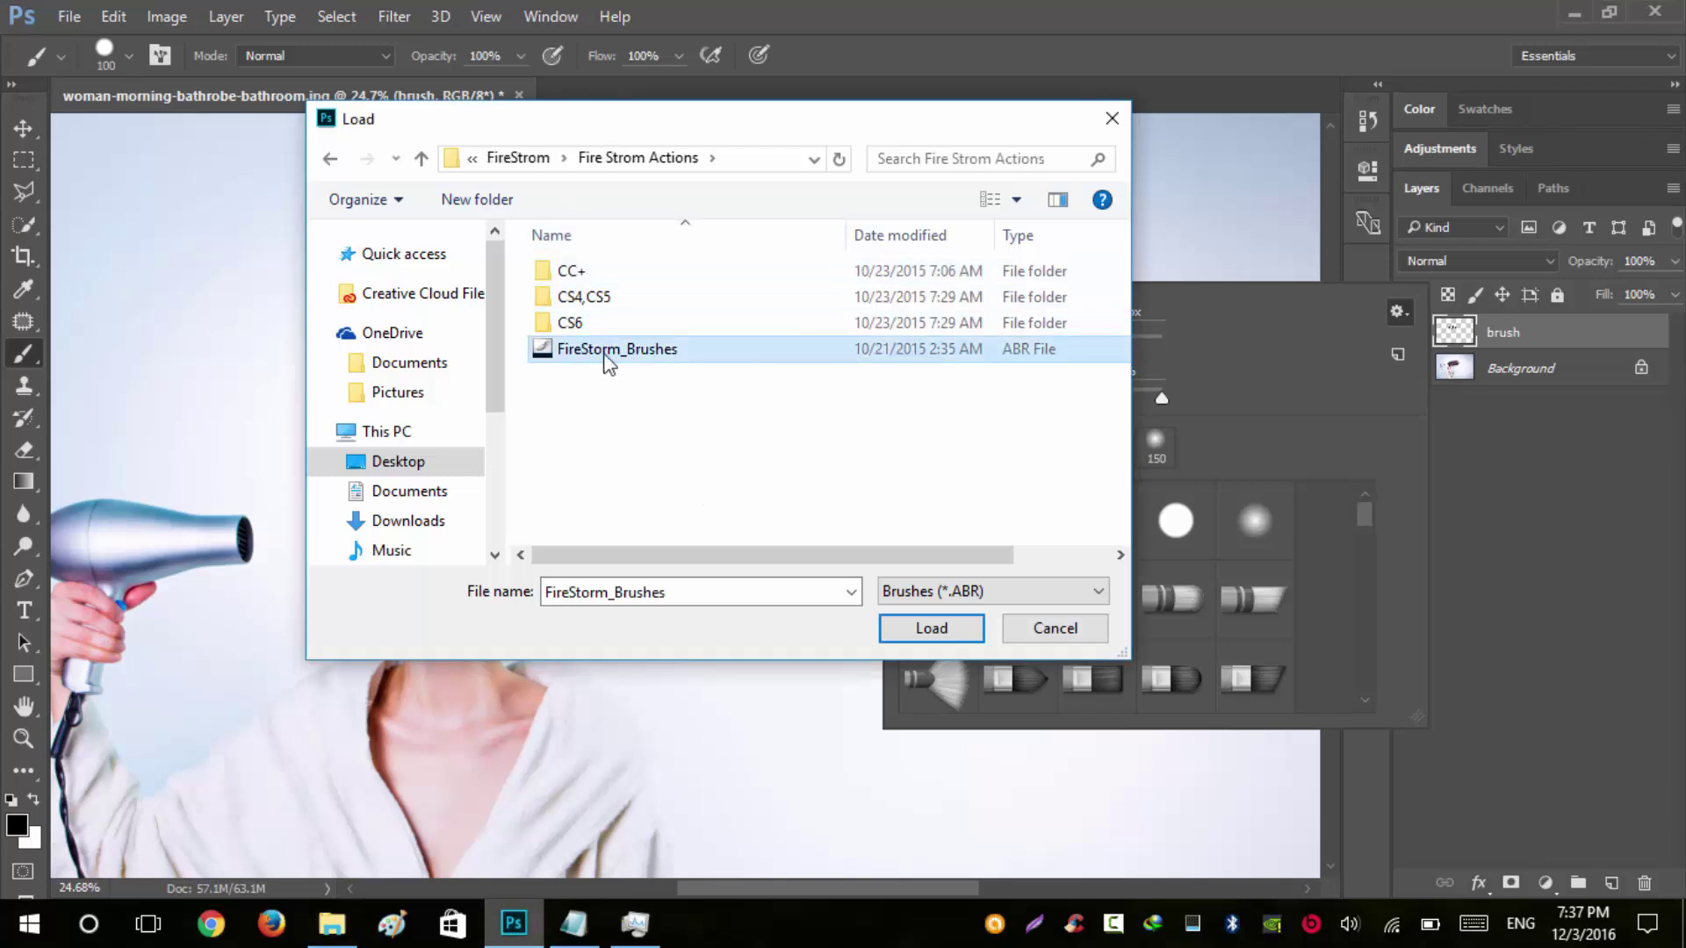
click(898, 630)
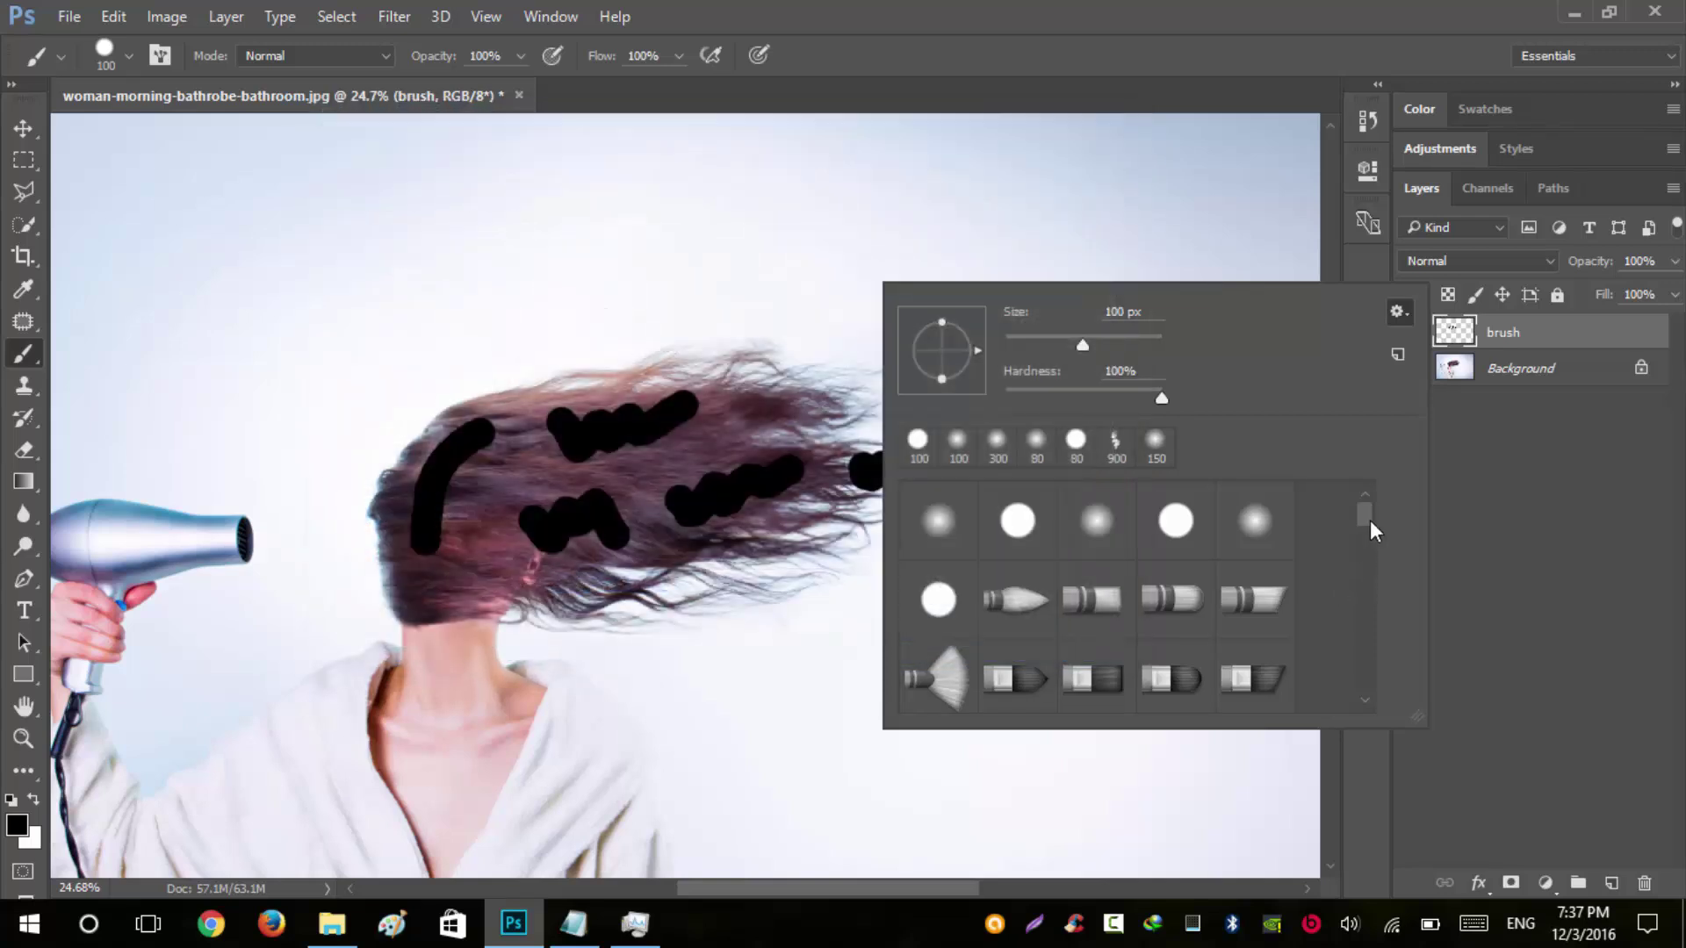
mouse_move(1370, 519)
mouse_down()
mouse_move(1378, 687)
mouse_move(1387, 585)
mouse_up()
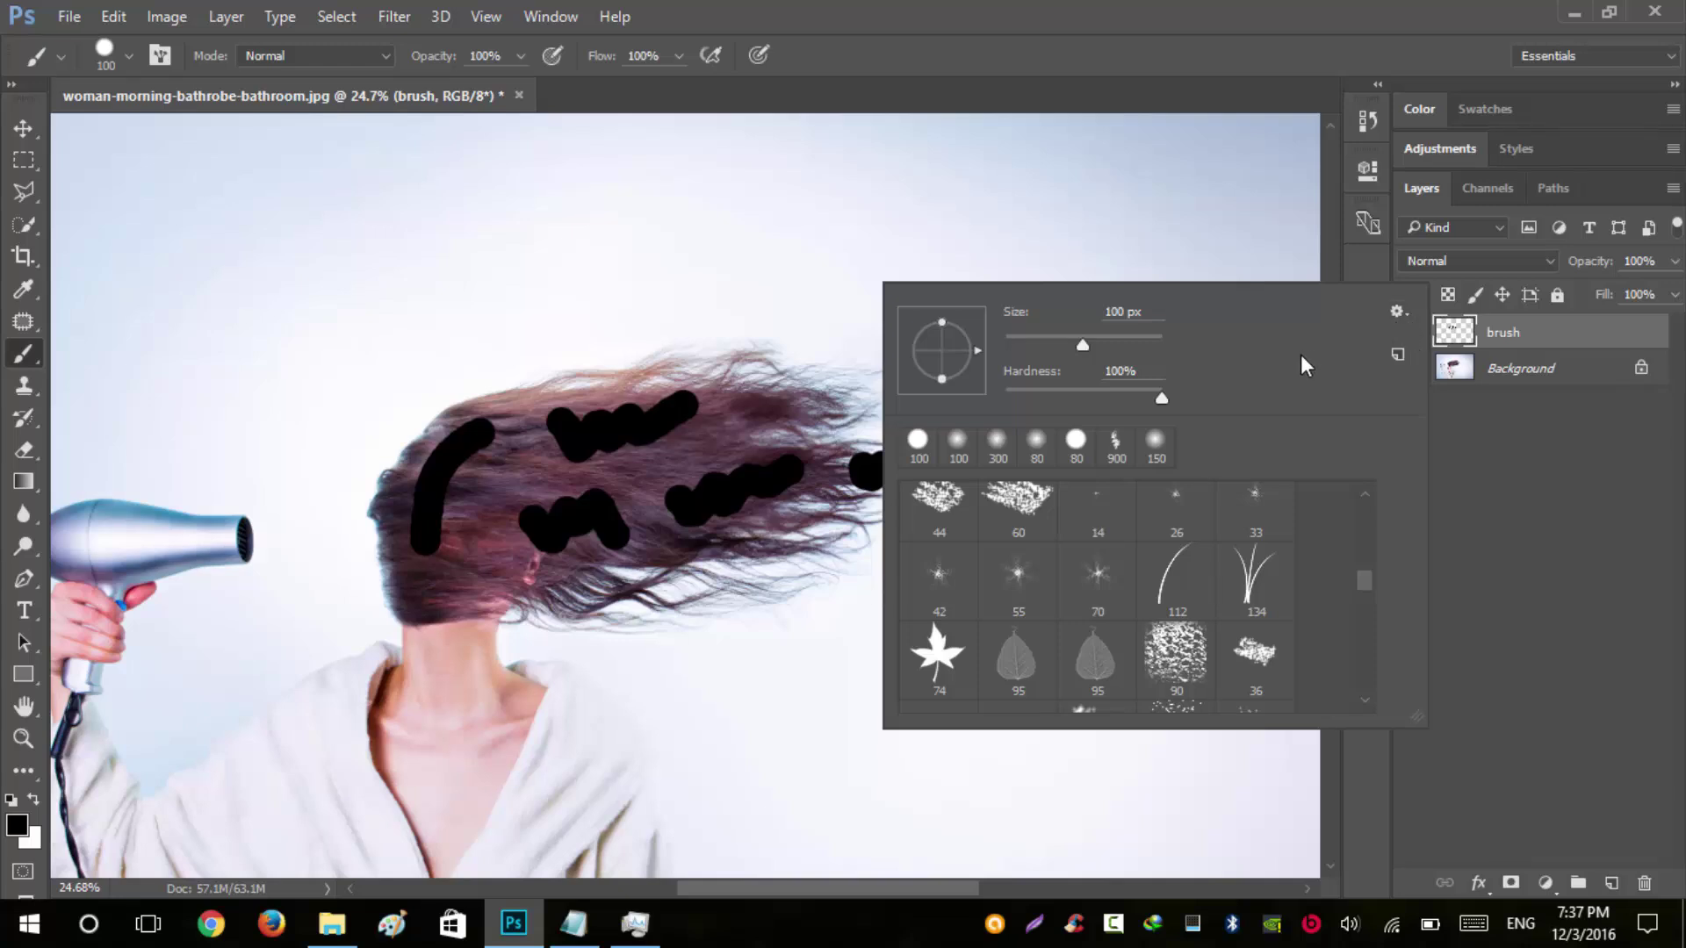
click(1142, 23)
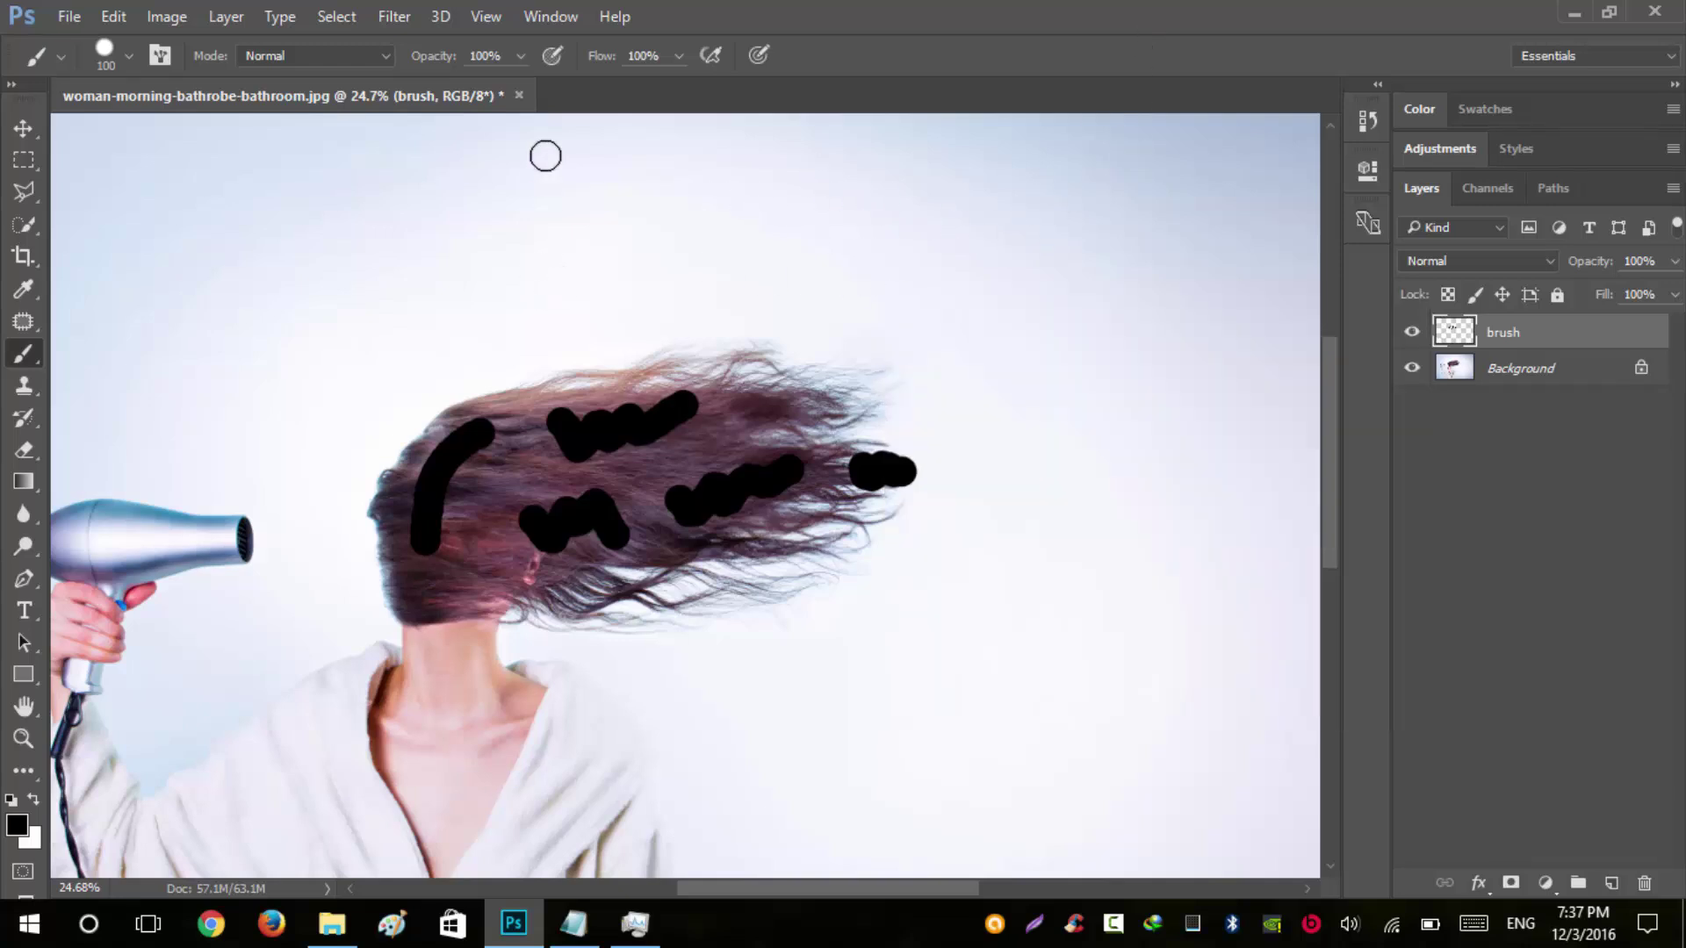
- Show the Actions panel from the Window menu, make it taller, and collapse the FireStorm set
click(553, 18)
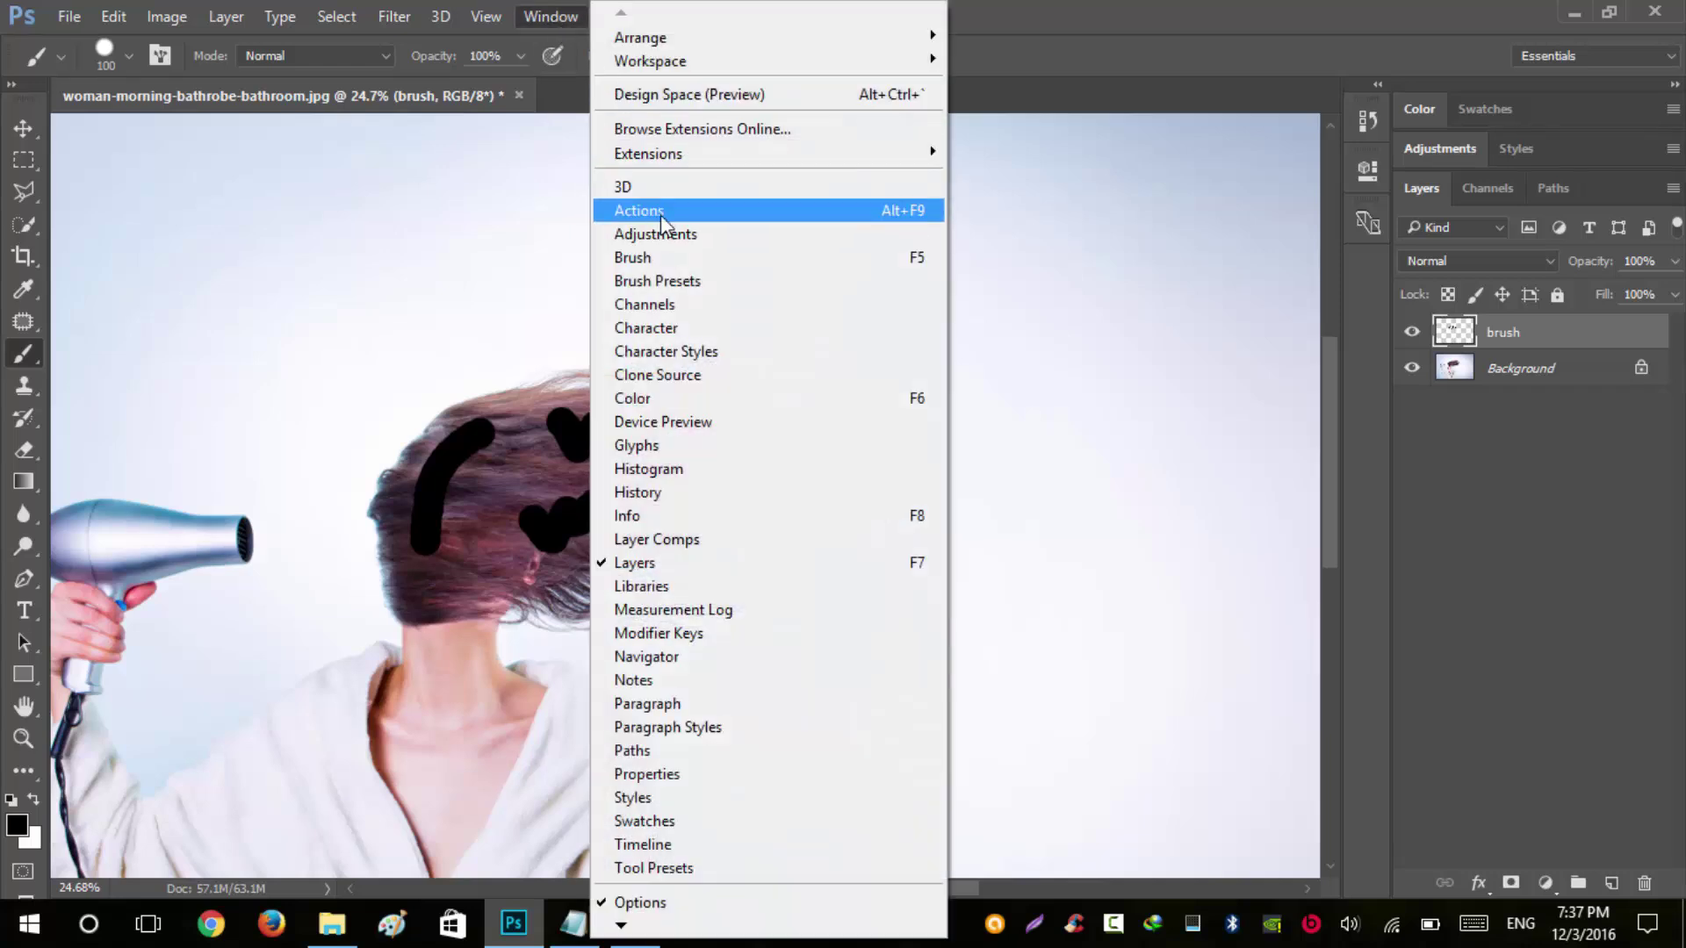
click(760, 213)
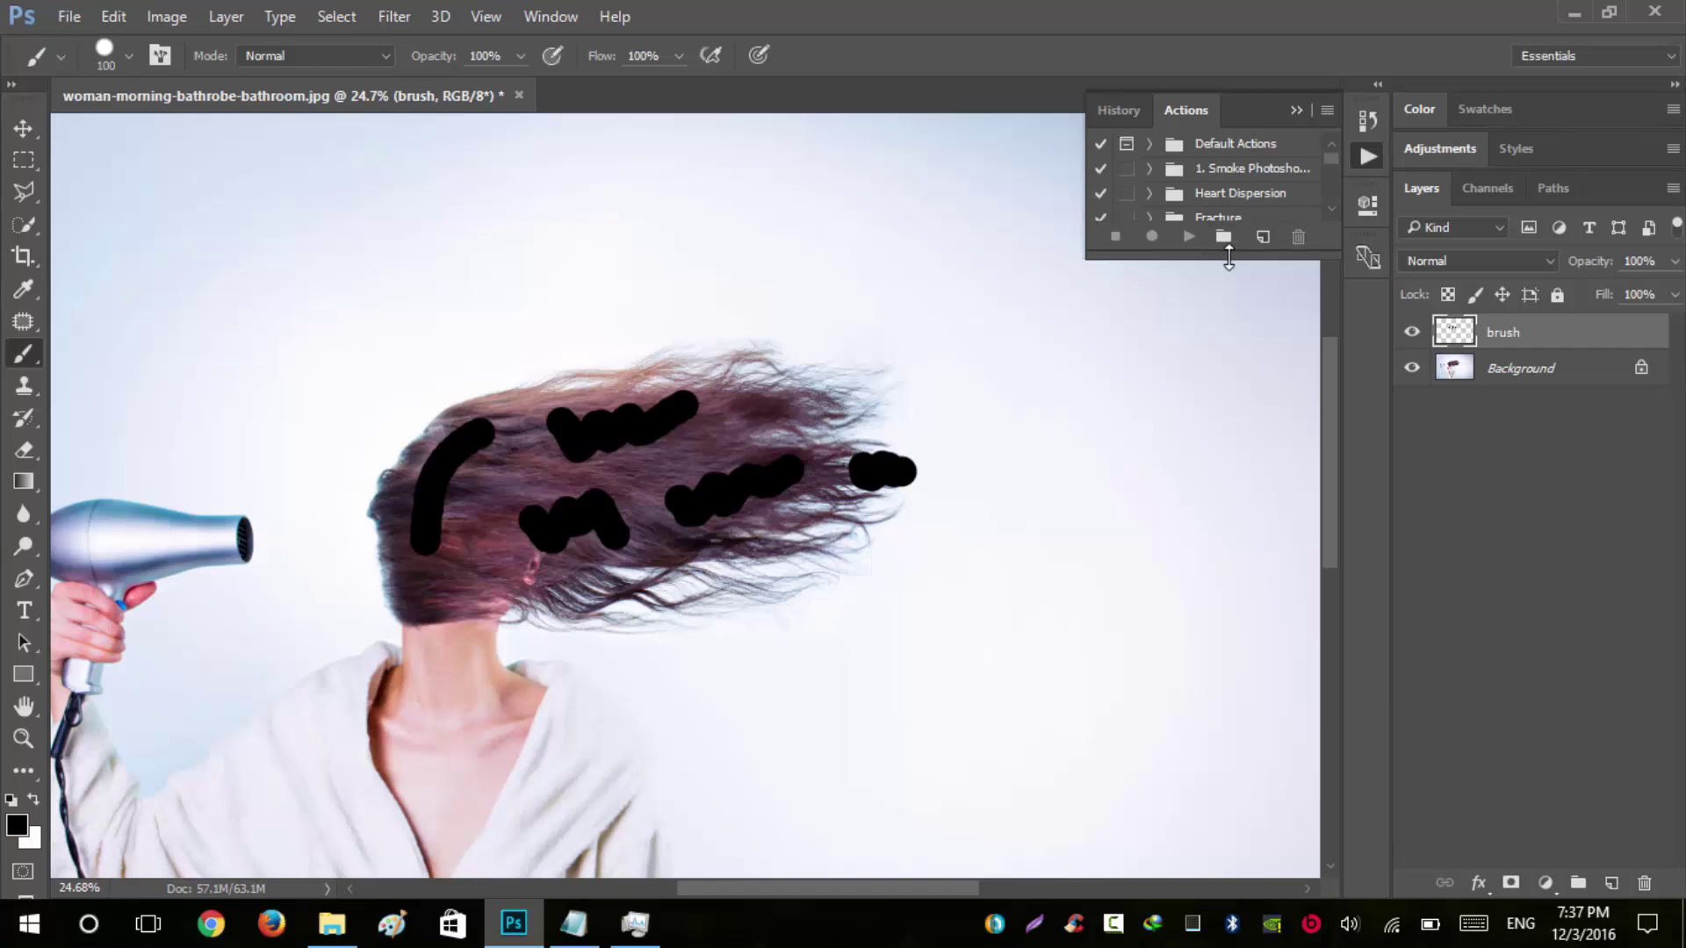
drag(1229, 255, 1230, 594)
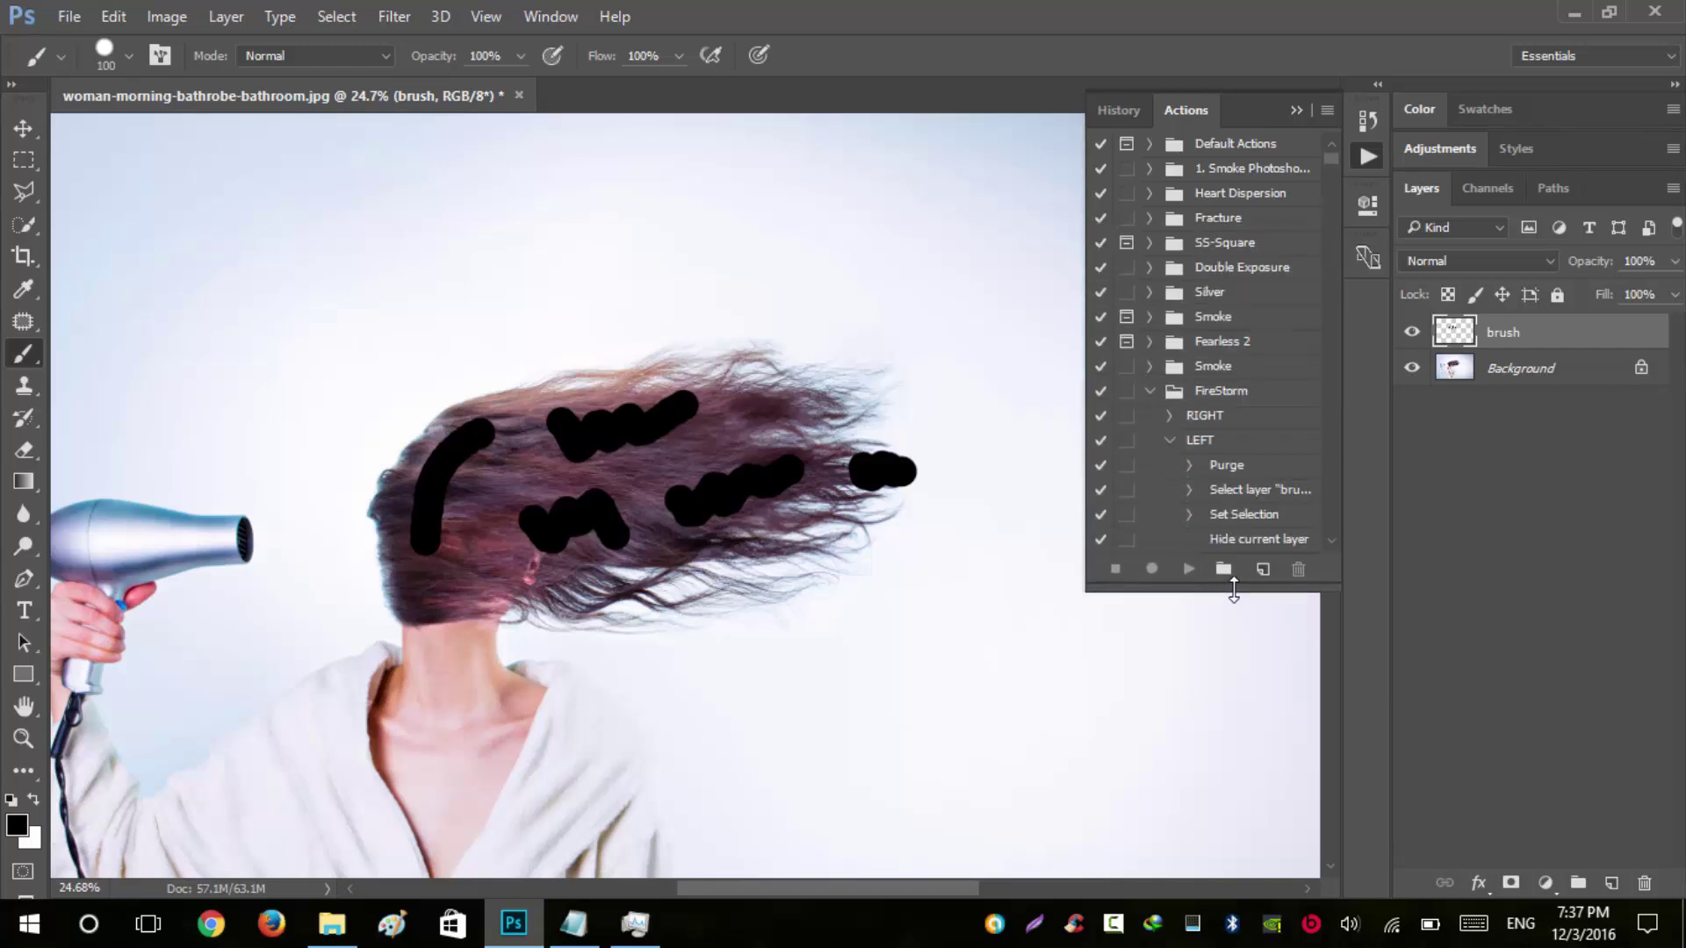
click(1169, 440)
click(1151, 393)
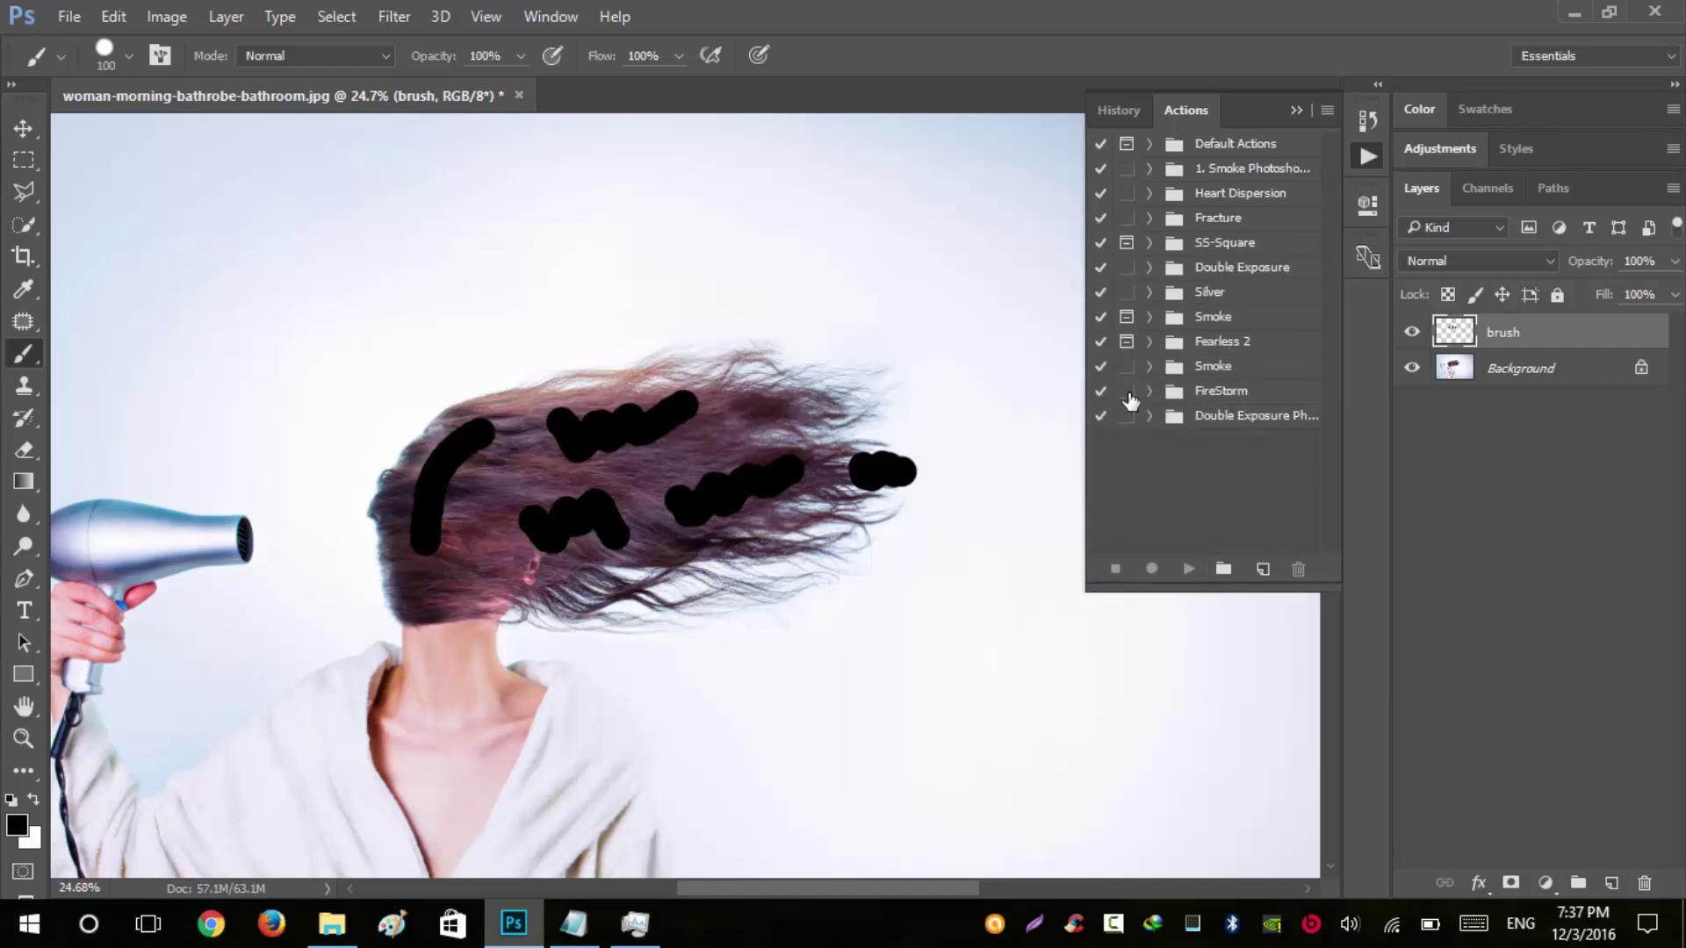
- Delete the FireStorm action set and start Load Actions from the panel menu
click(1239, 398)
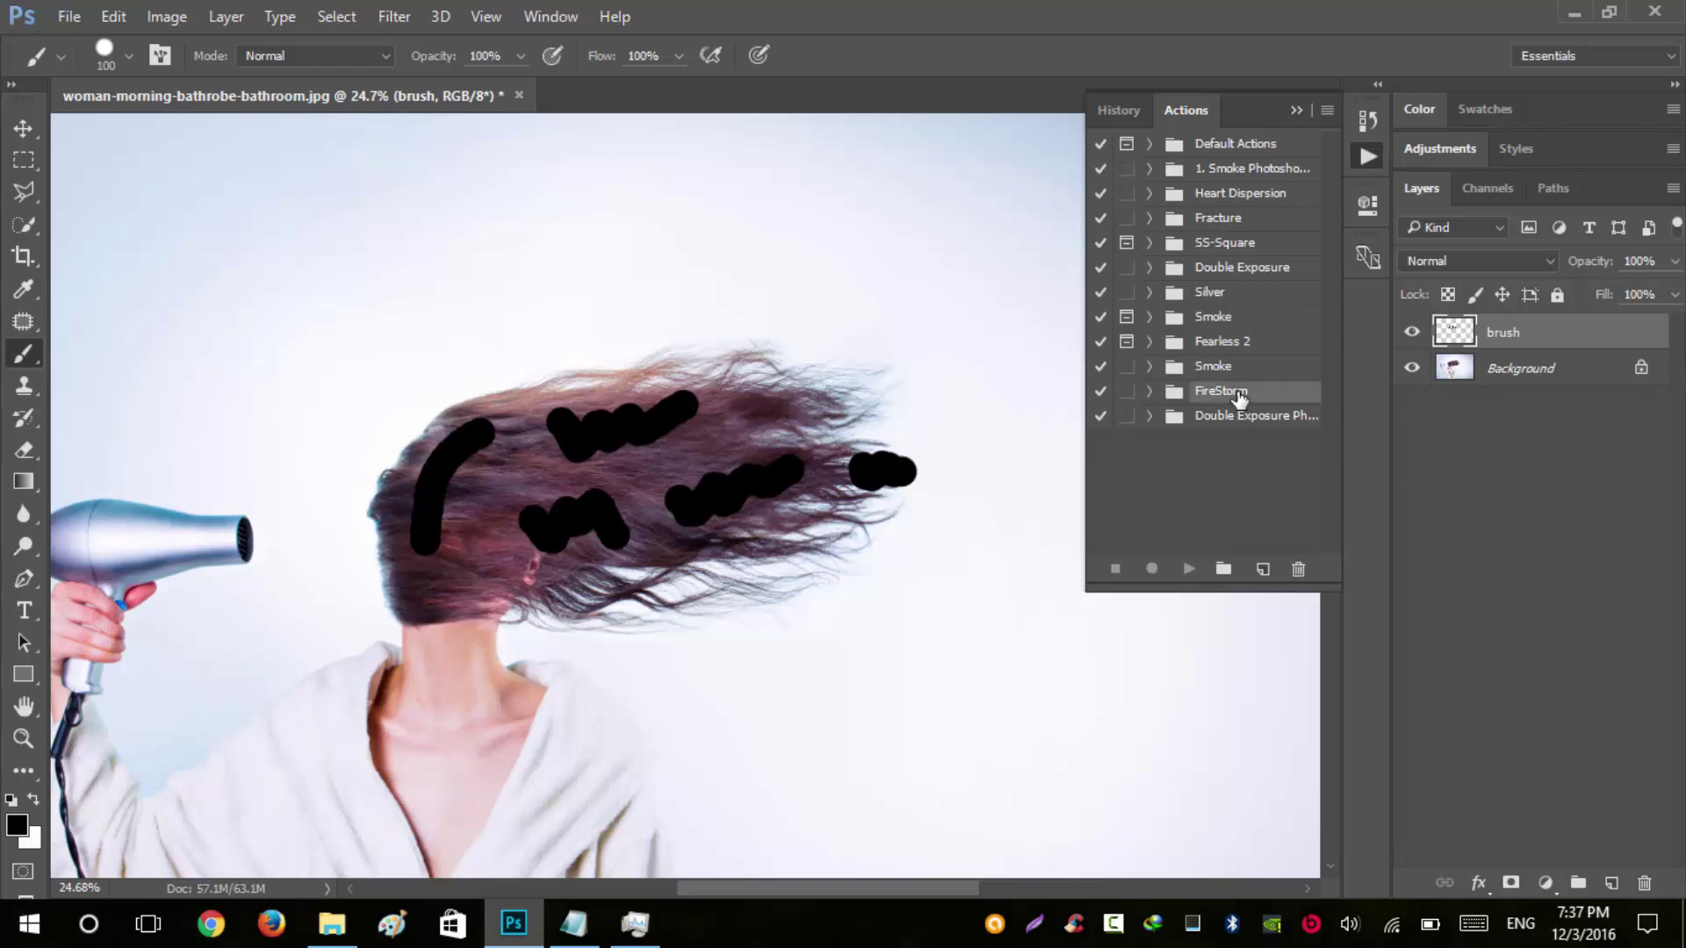
click(1298, 569)
key(Return)
click(1206, 428)
click(1327, 110)
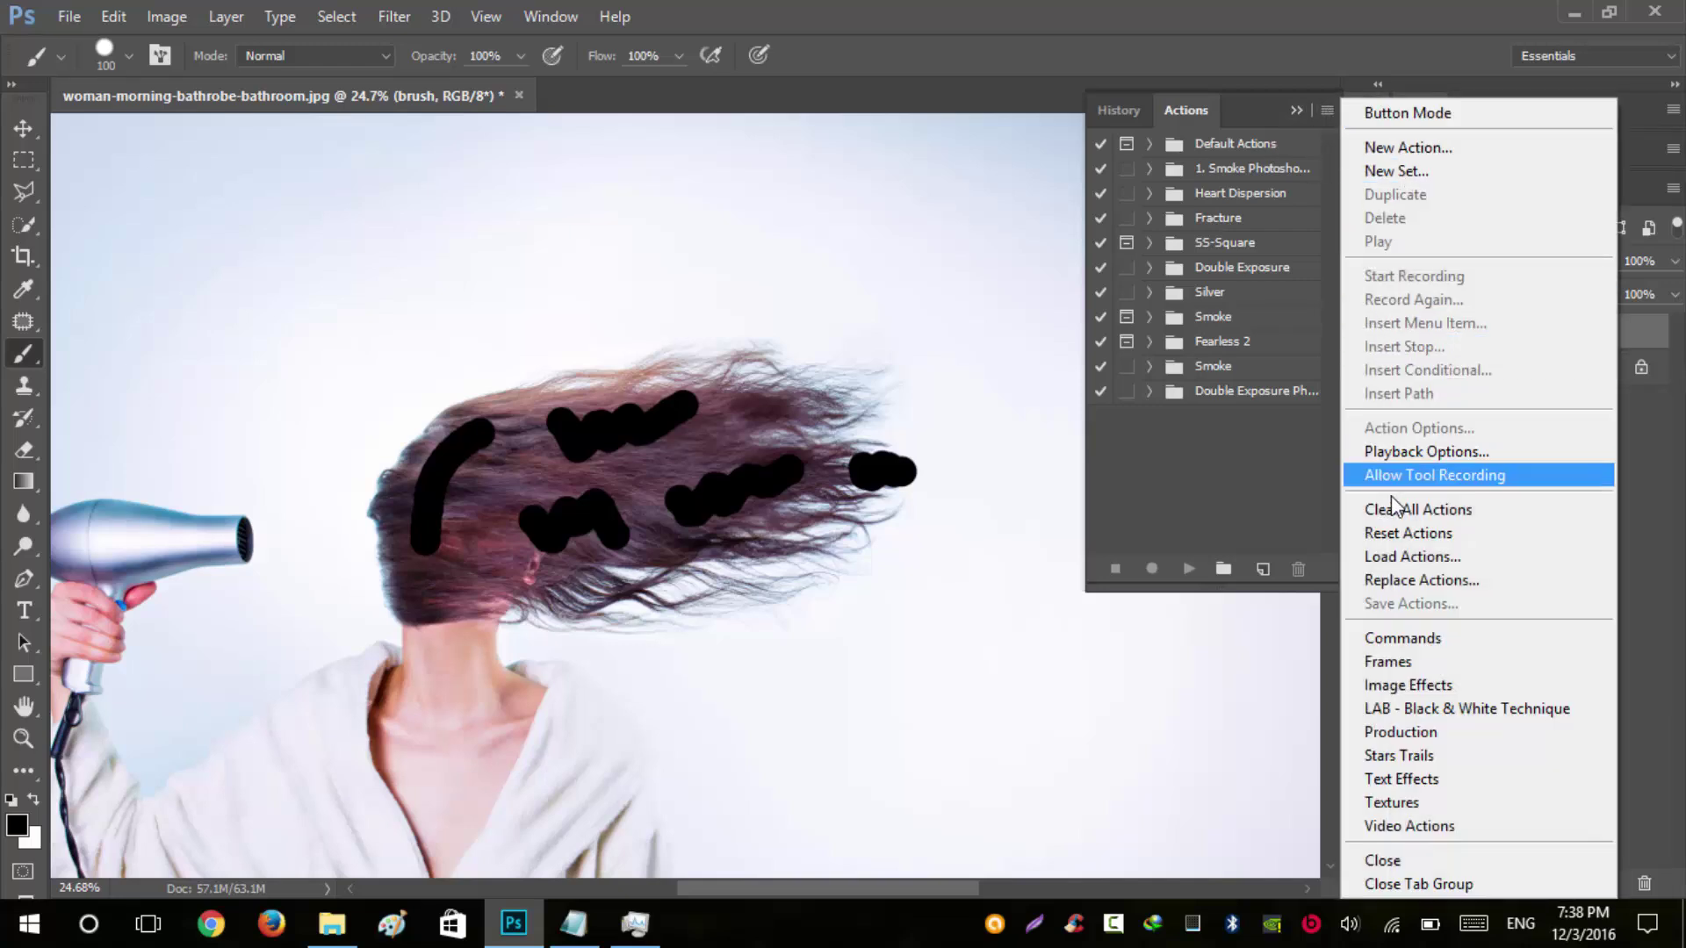
click(1391, 555)
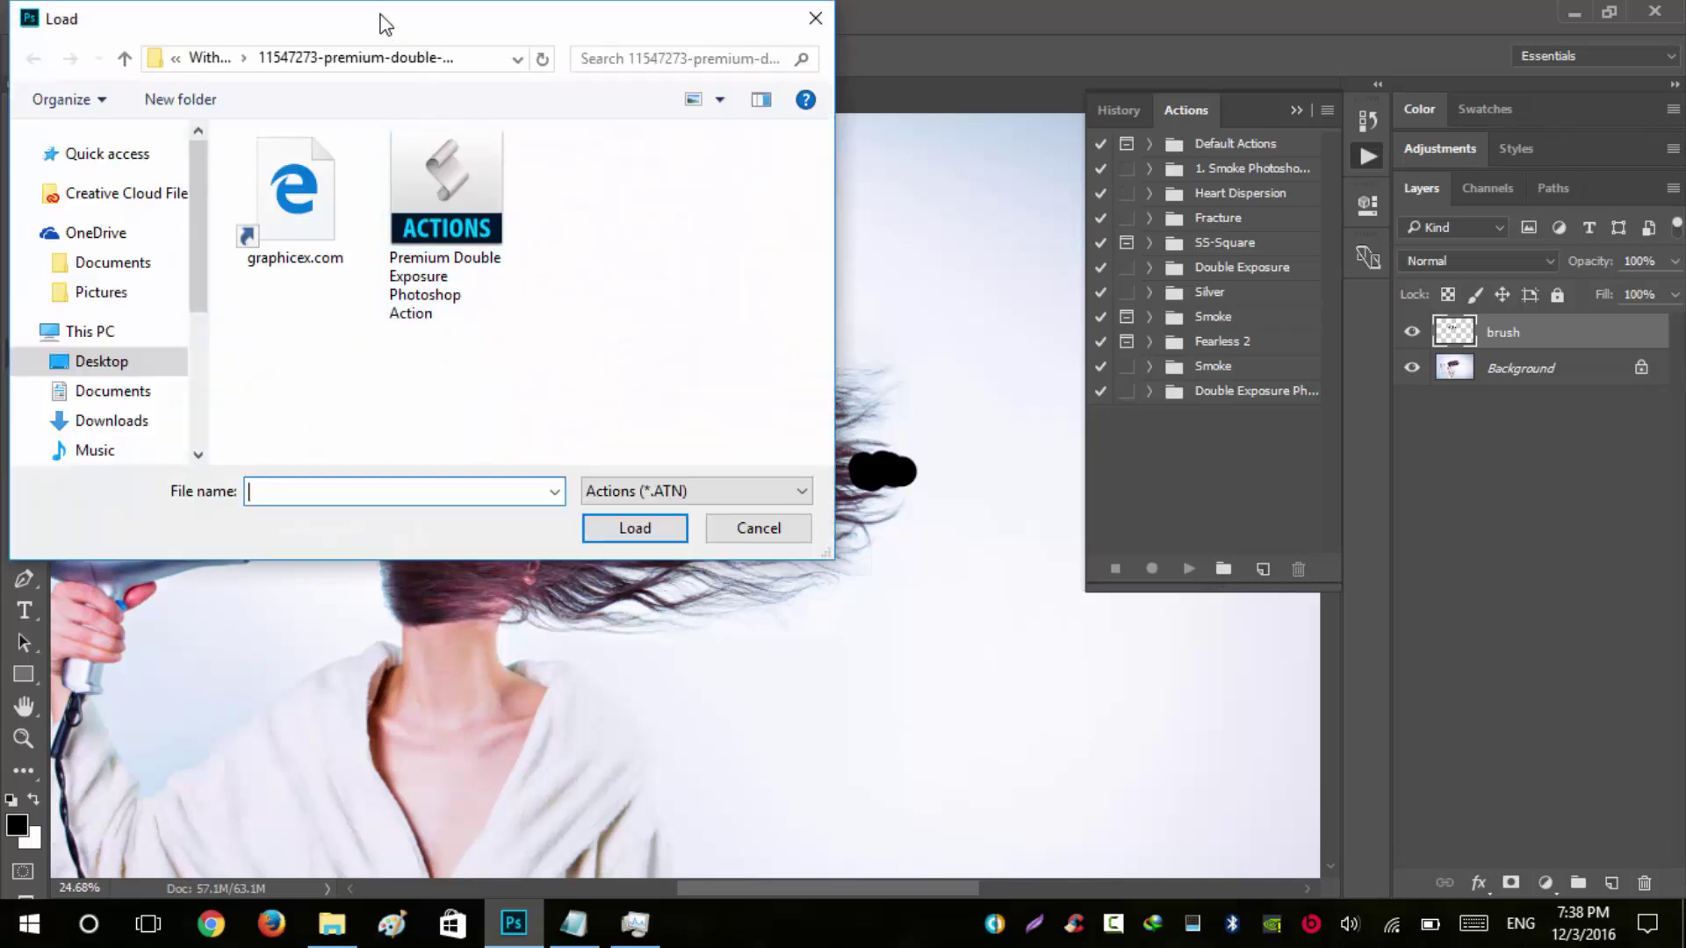
- Load FireStorm.atn from Desktop > Without Makeup > FireStrom > Fire Strom Actions > CC+
drag(386, 24, 638, 82)
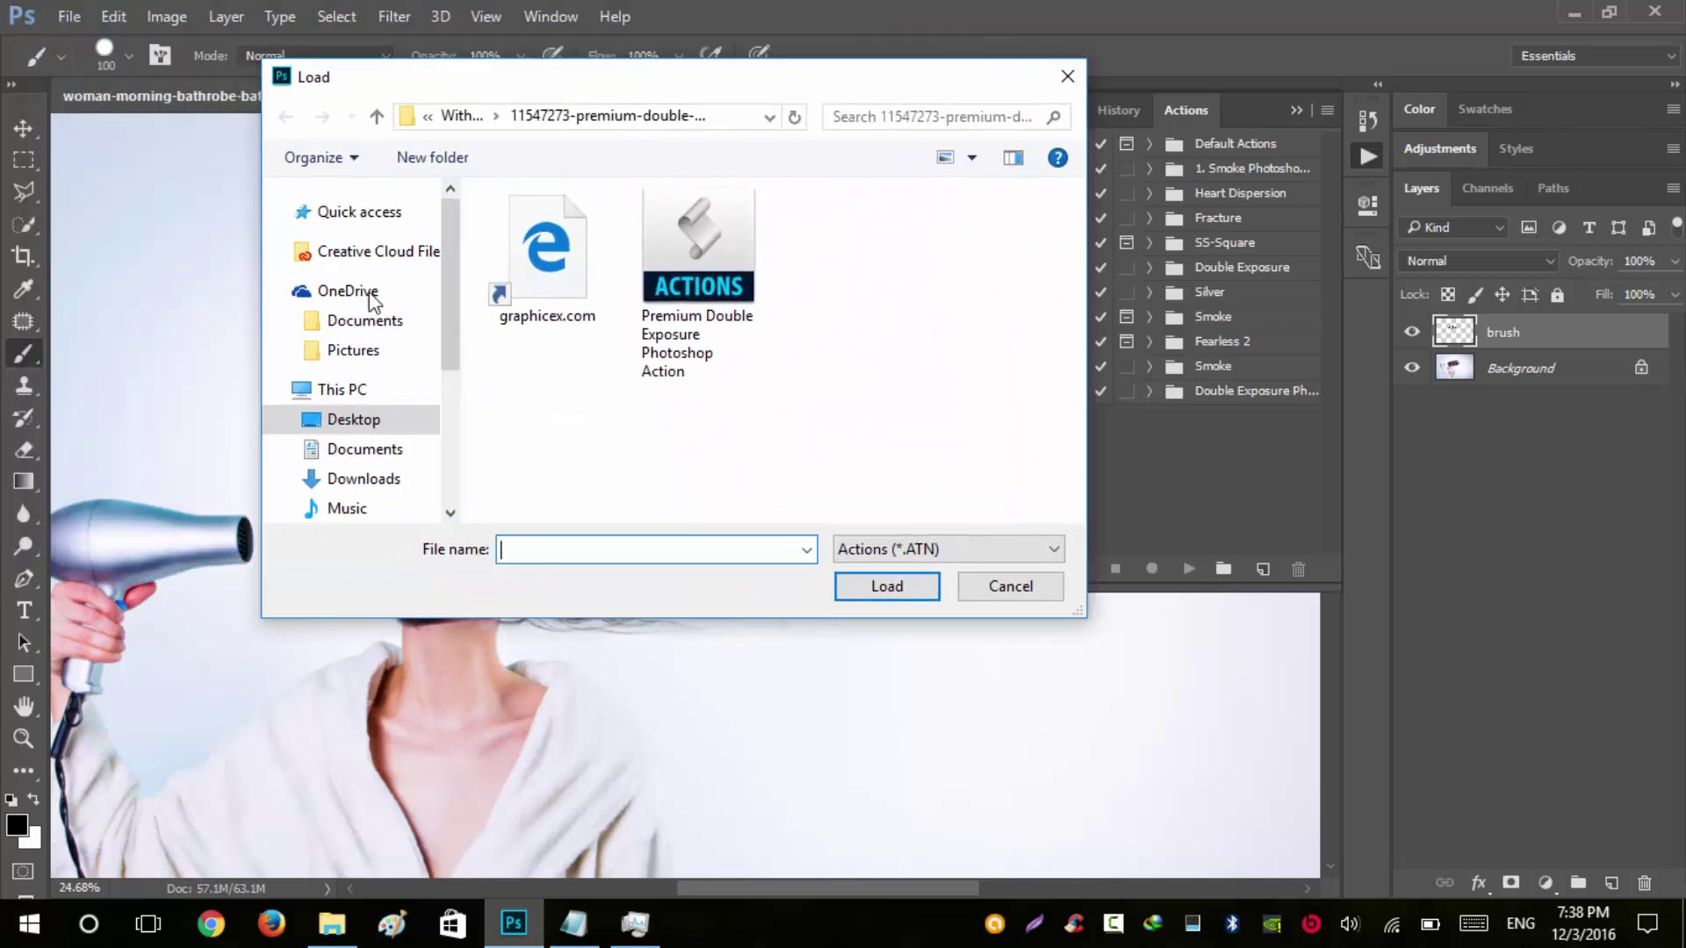
click(364, 424)
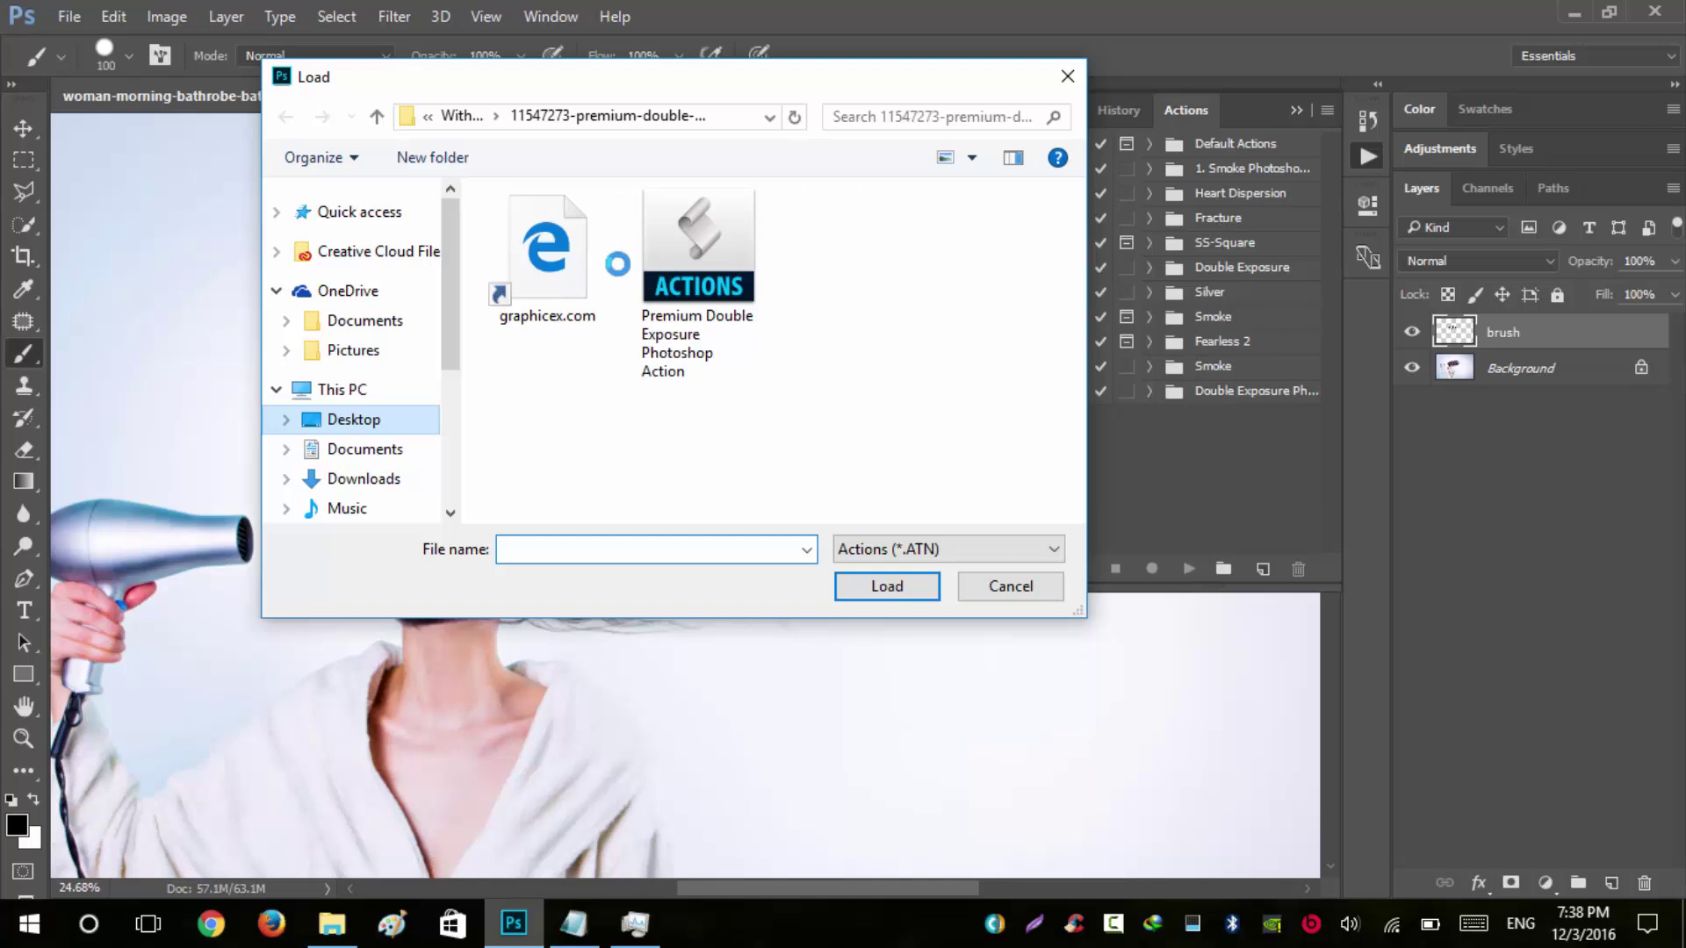
click(944, 269)
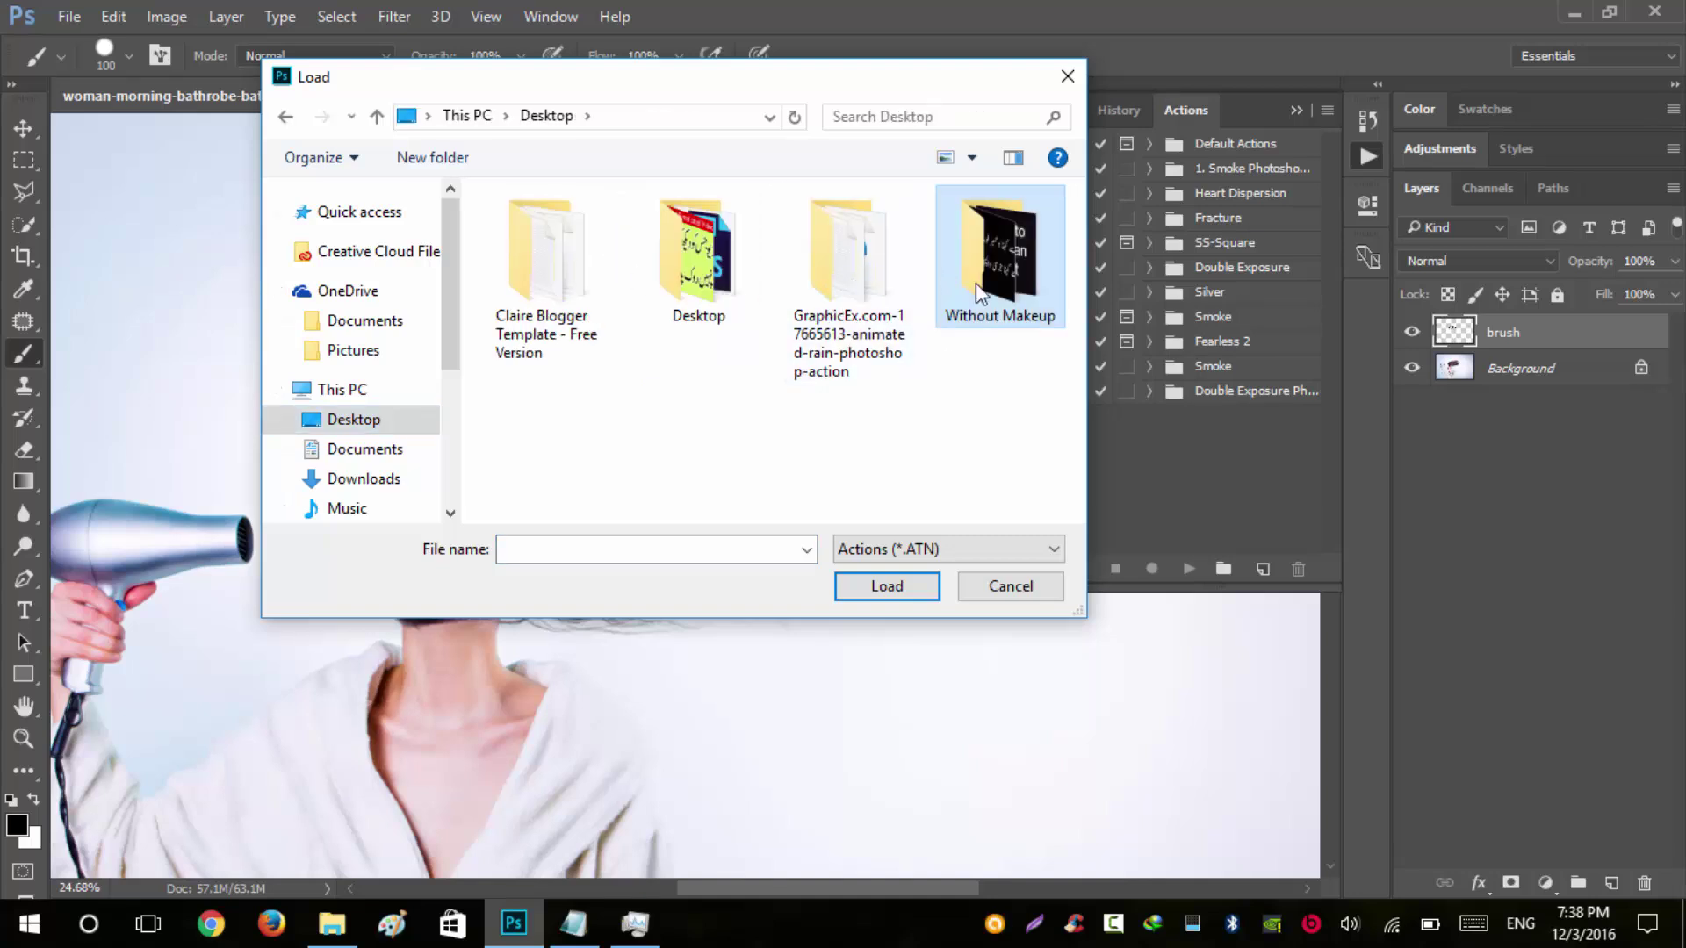
double_click(976, 283)
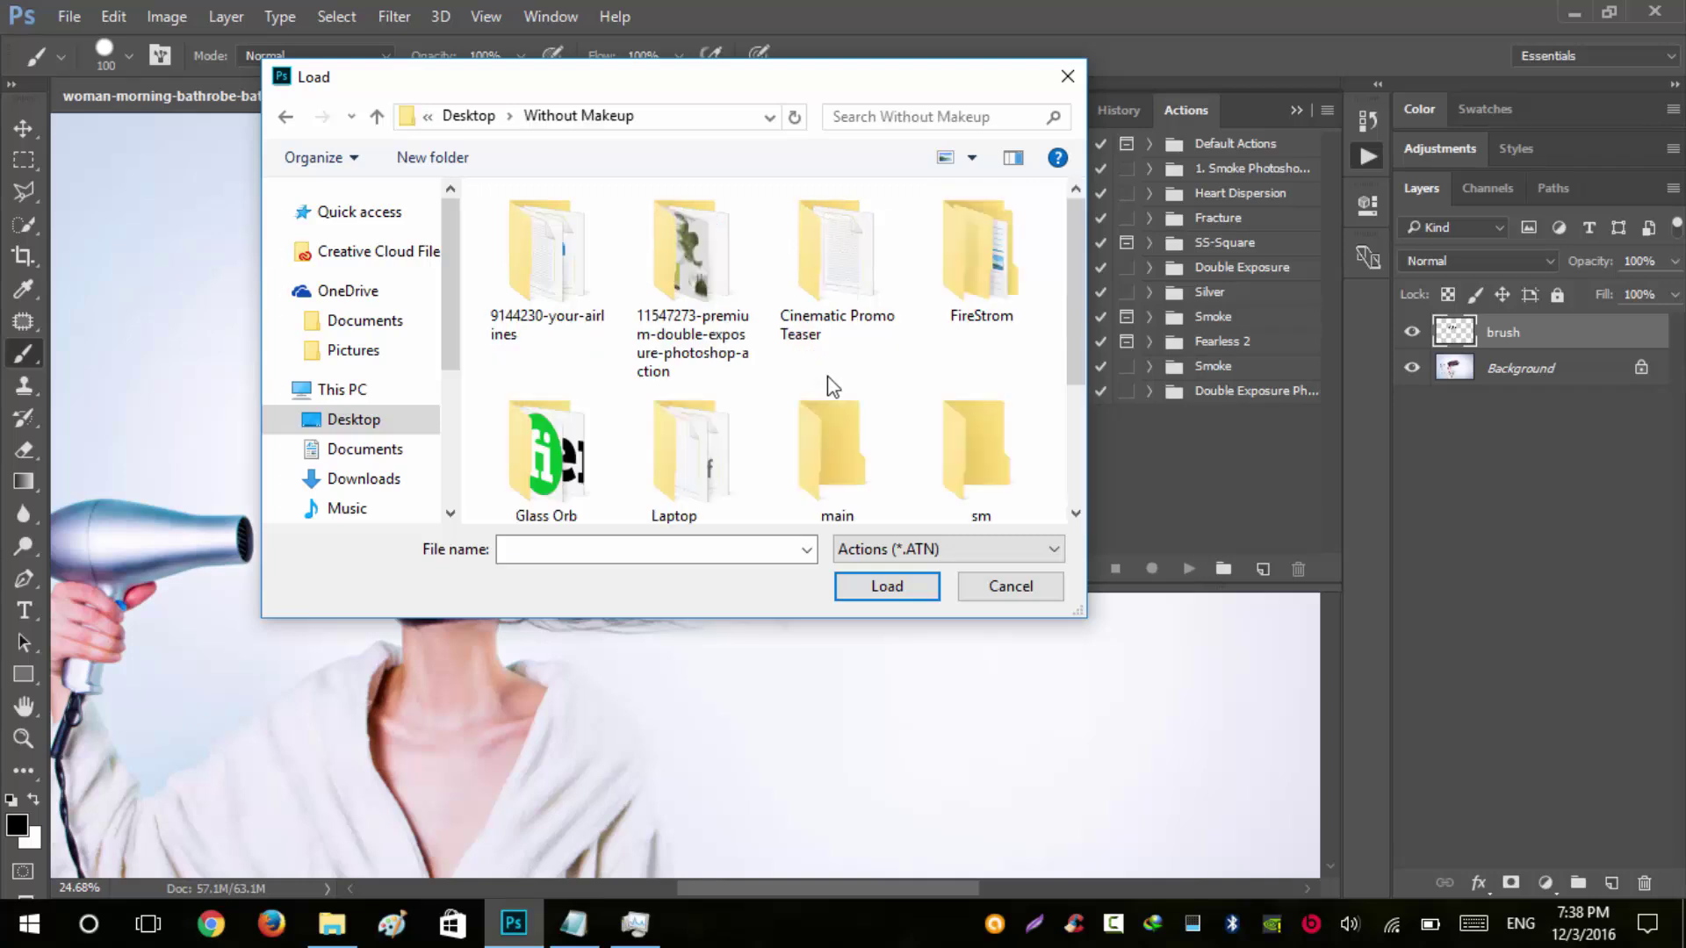
double_click(948, 290)
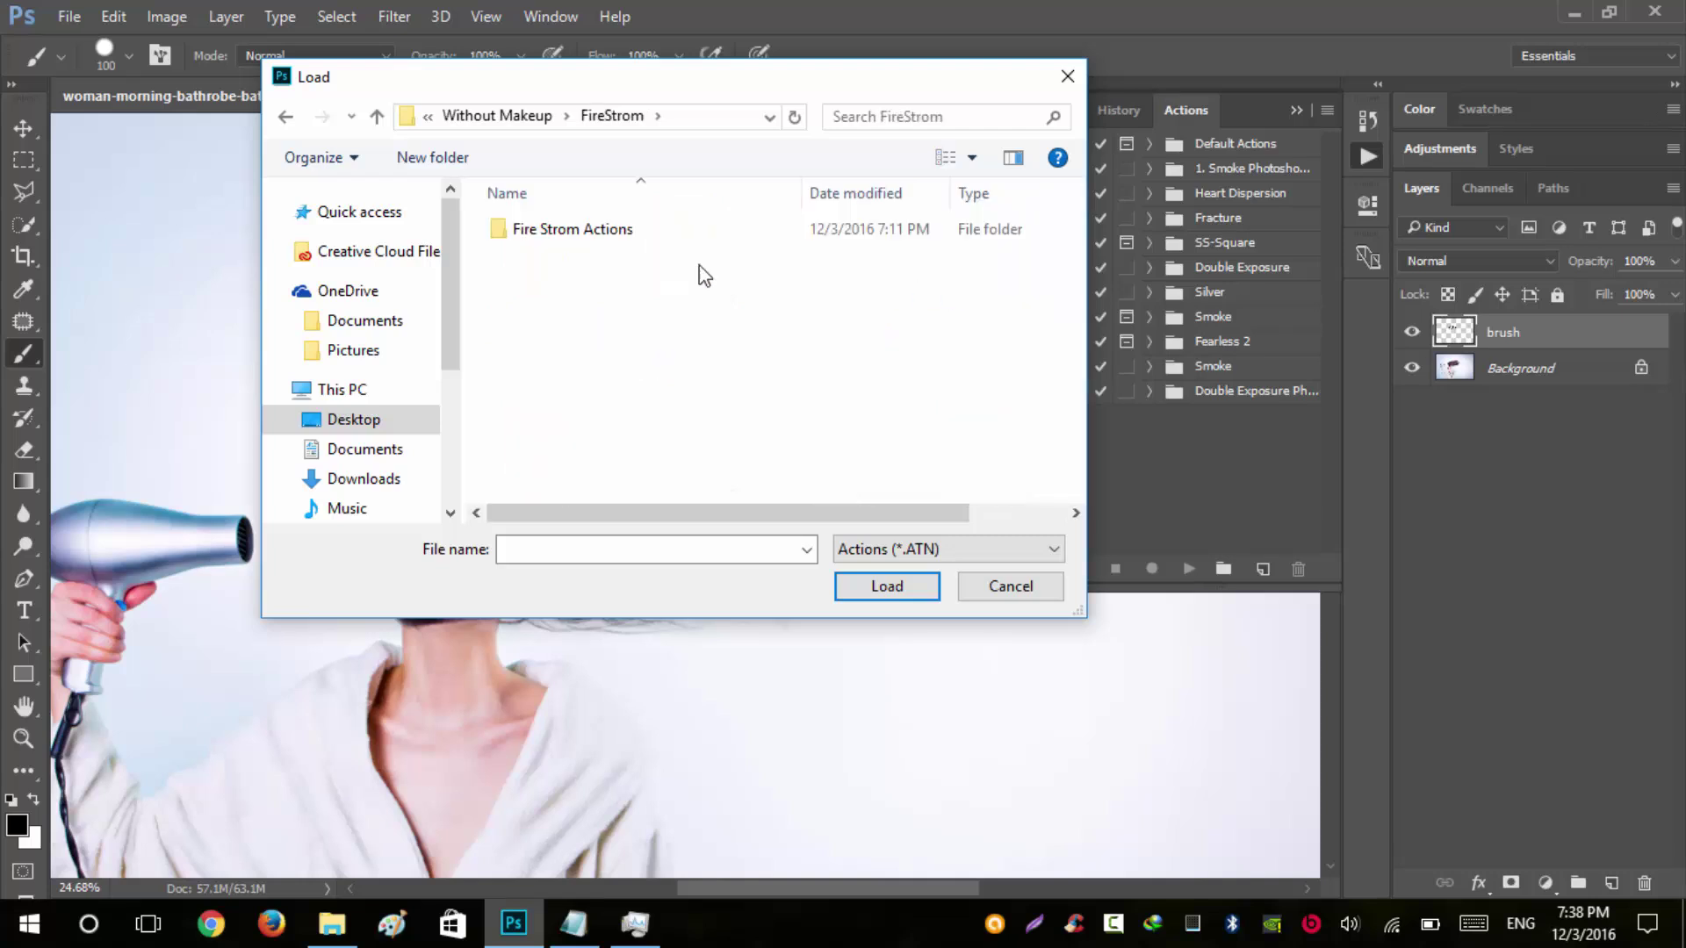
double_click(595, 236)
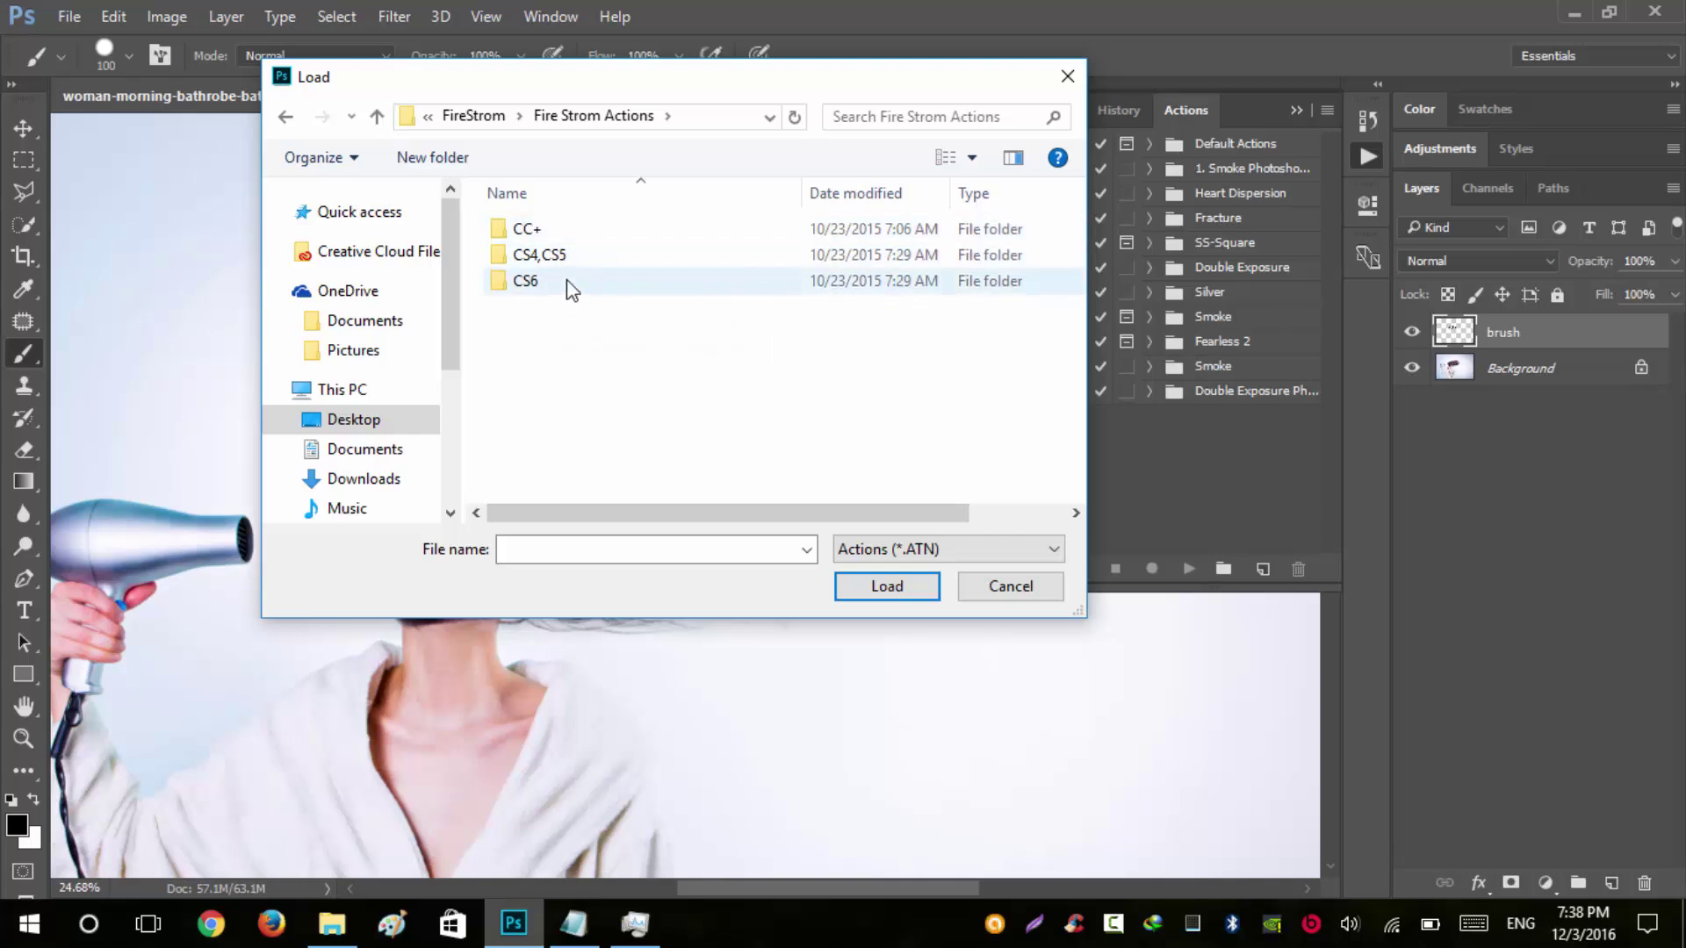
double_click(566, 230)
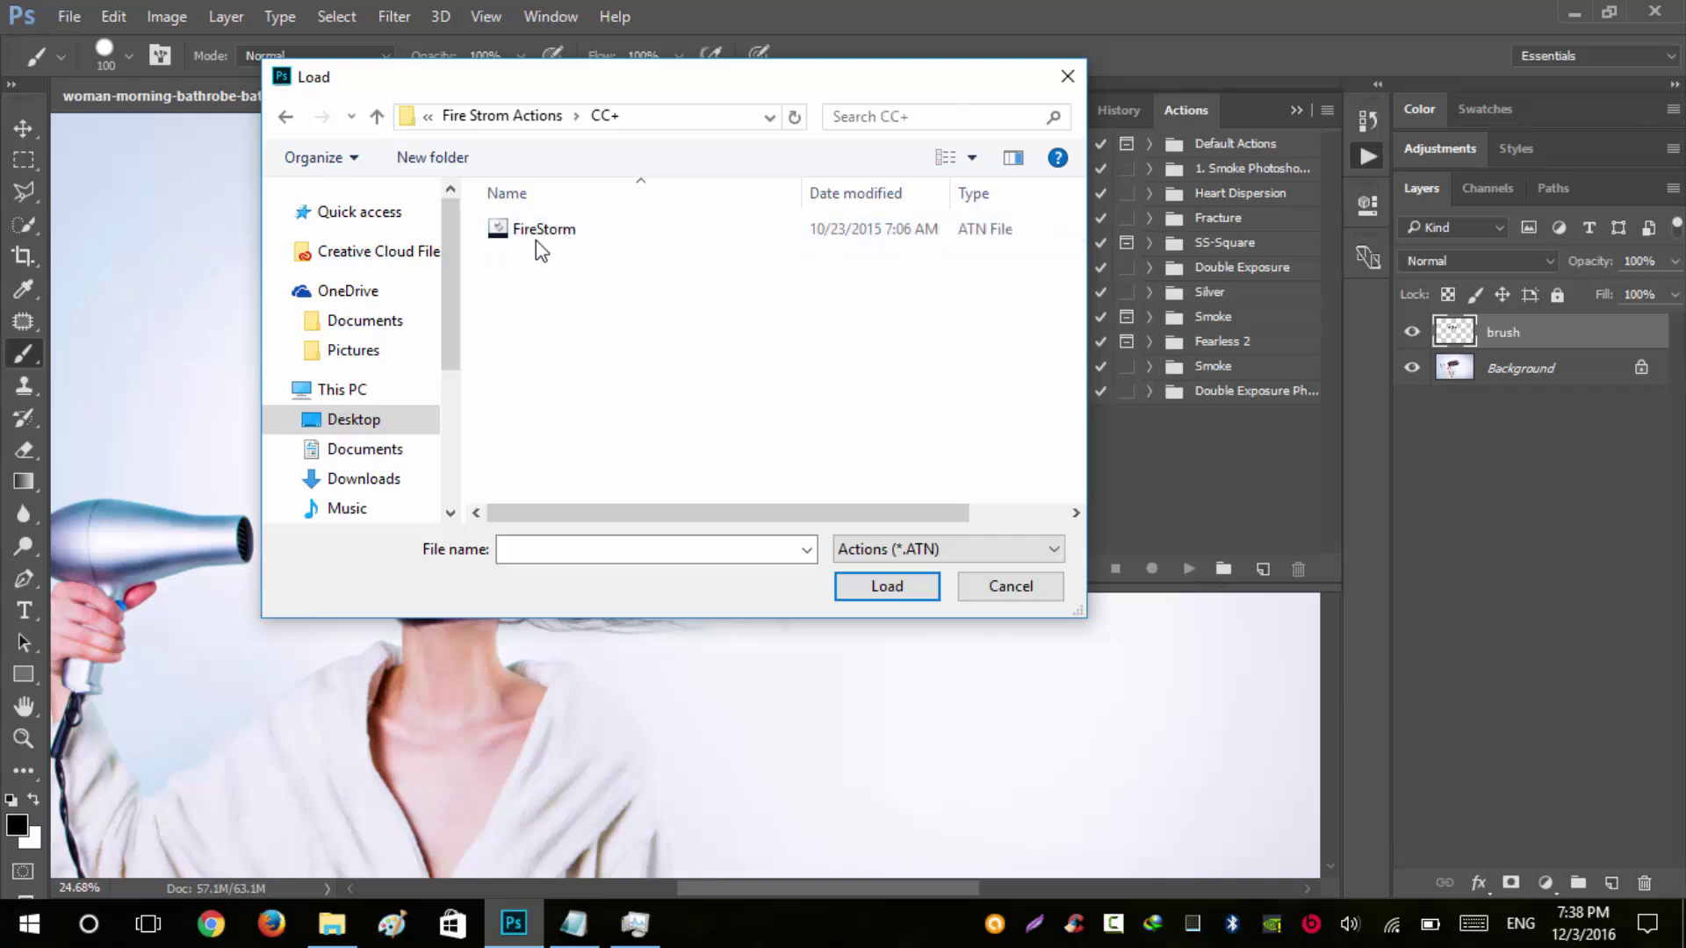
click(562, 231)
click(918, 586)
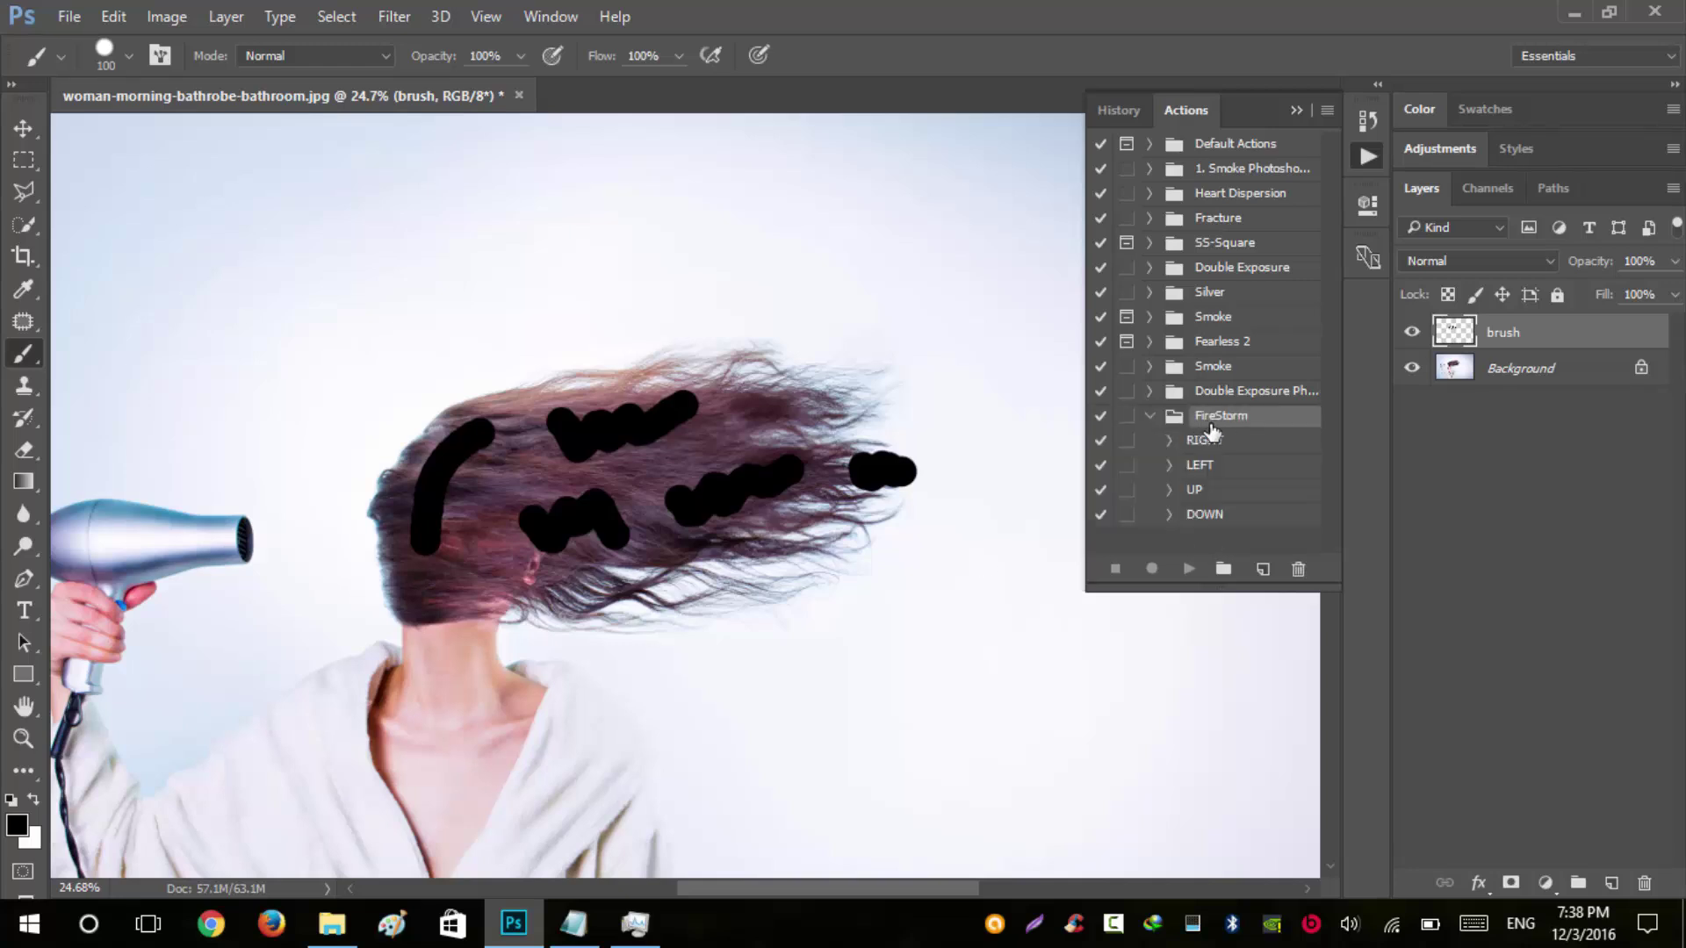
- Select the FireStorm RIGHT action, expand its steps, and lengthen the actions list
key(ctrl+minus)
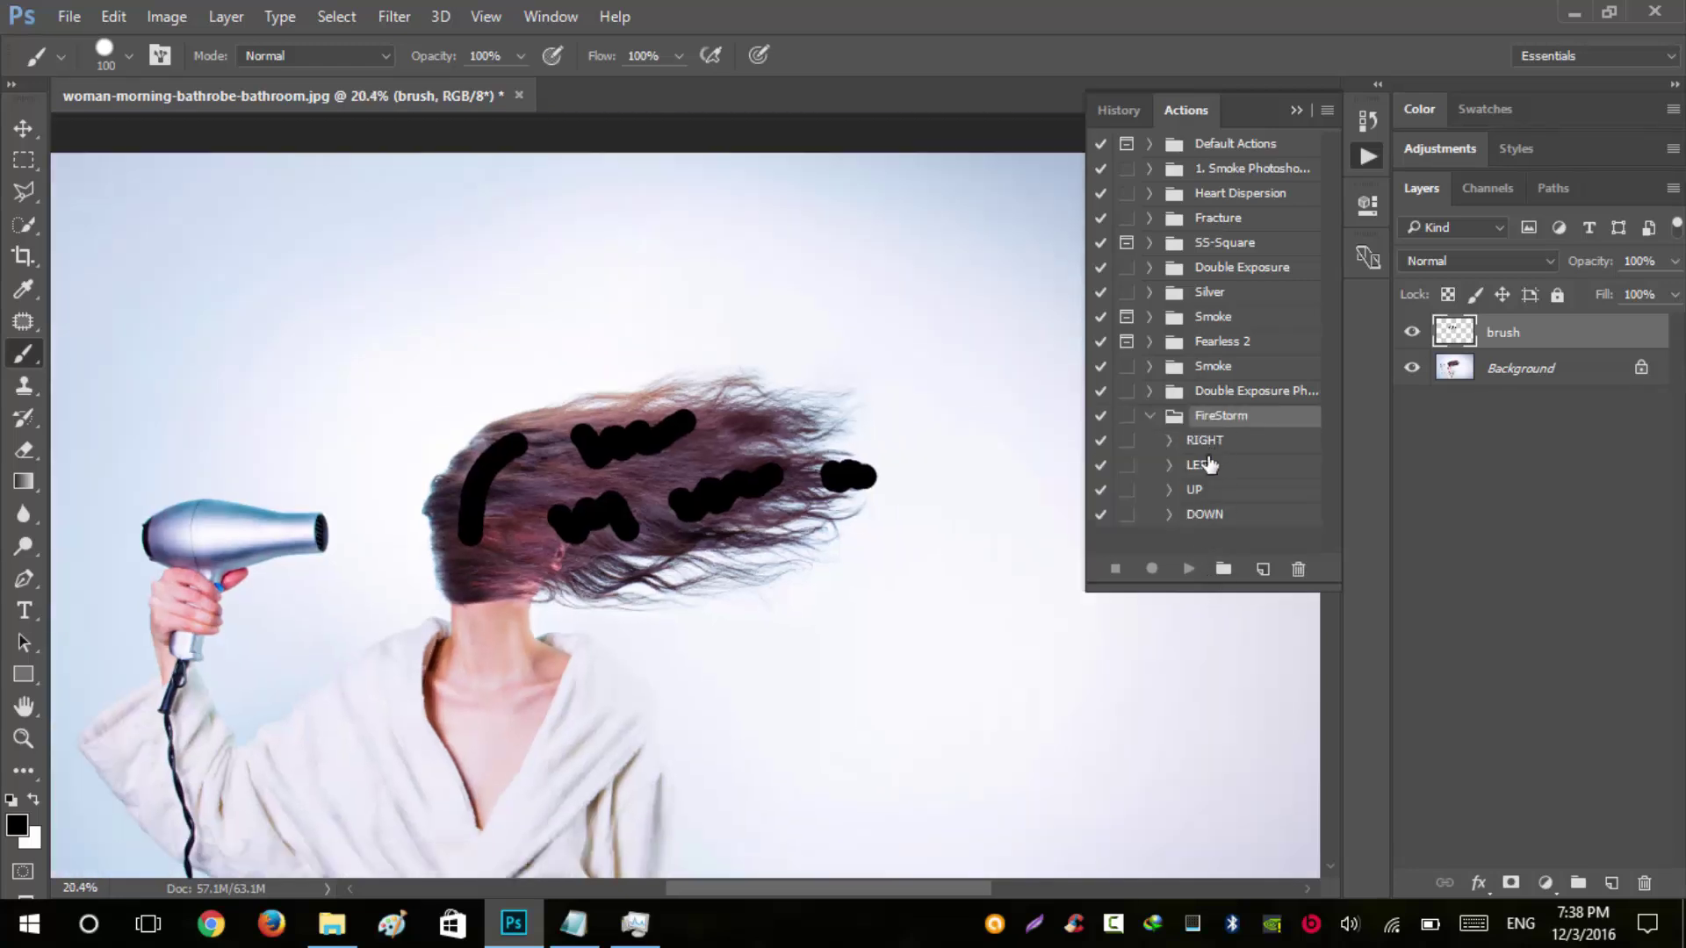
click(1225, 451)
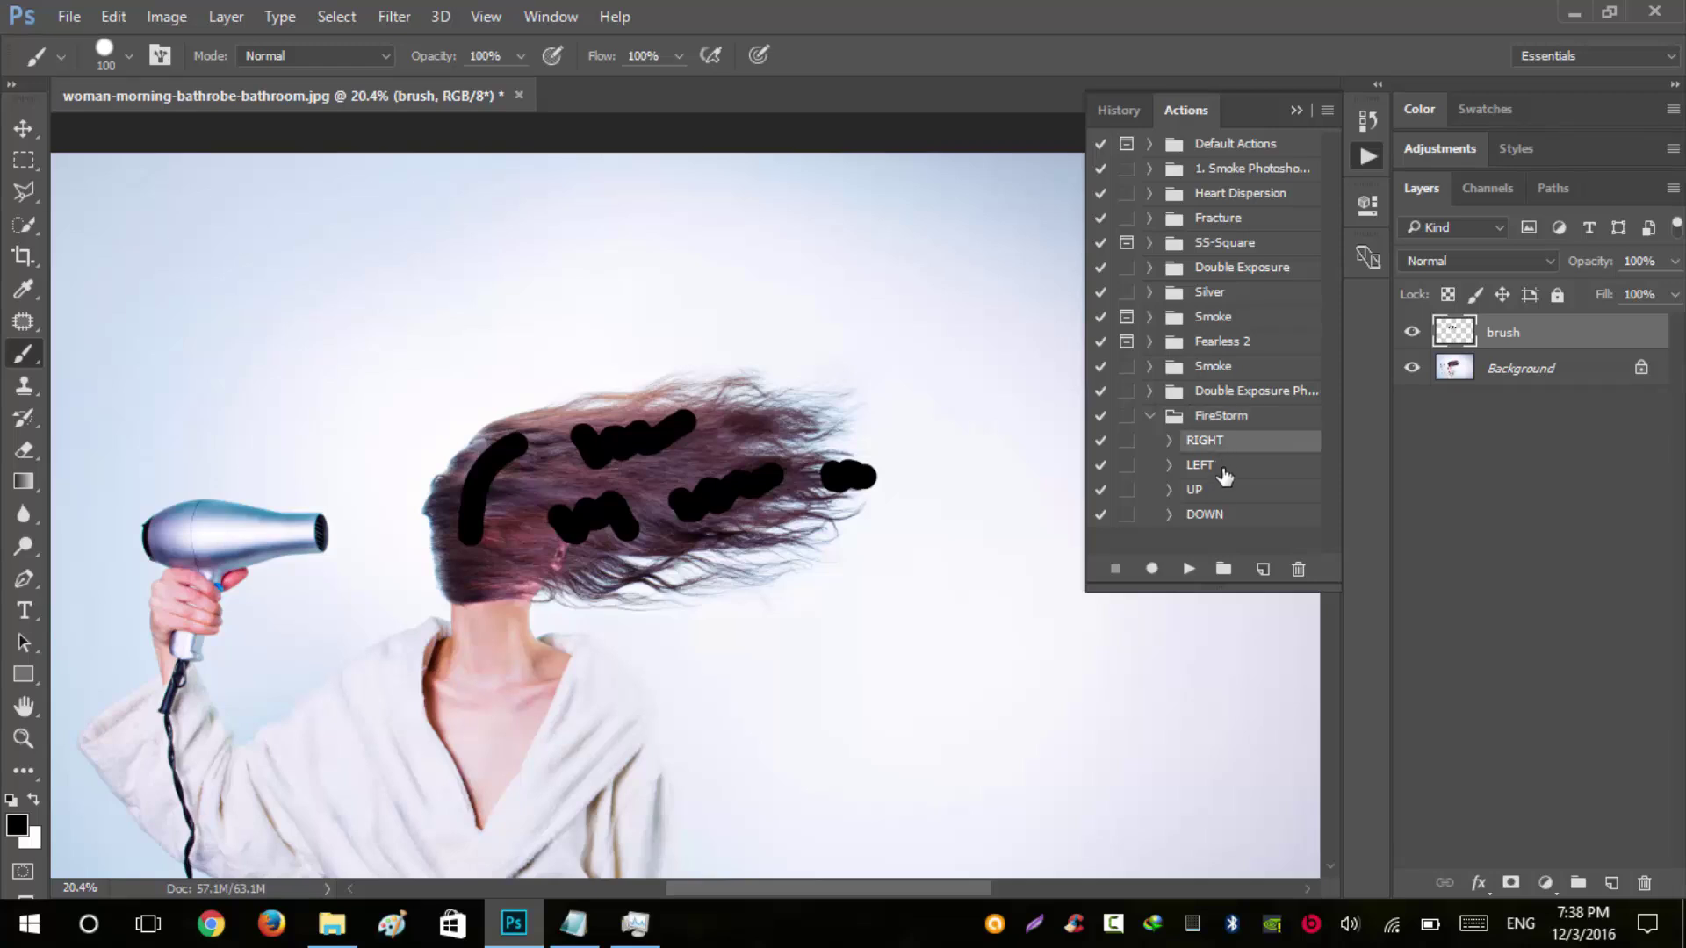
scroll(826, 510, down, 1)
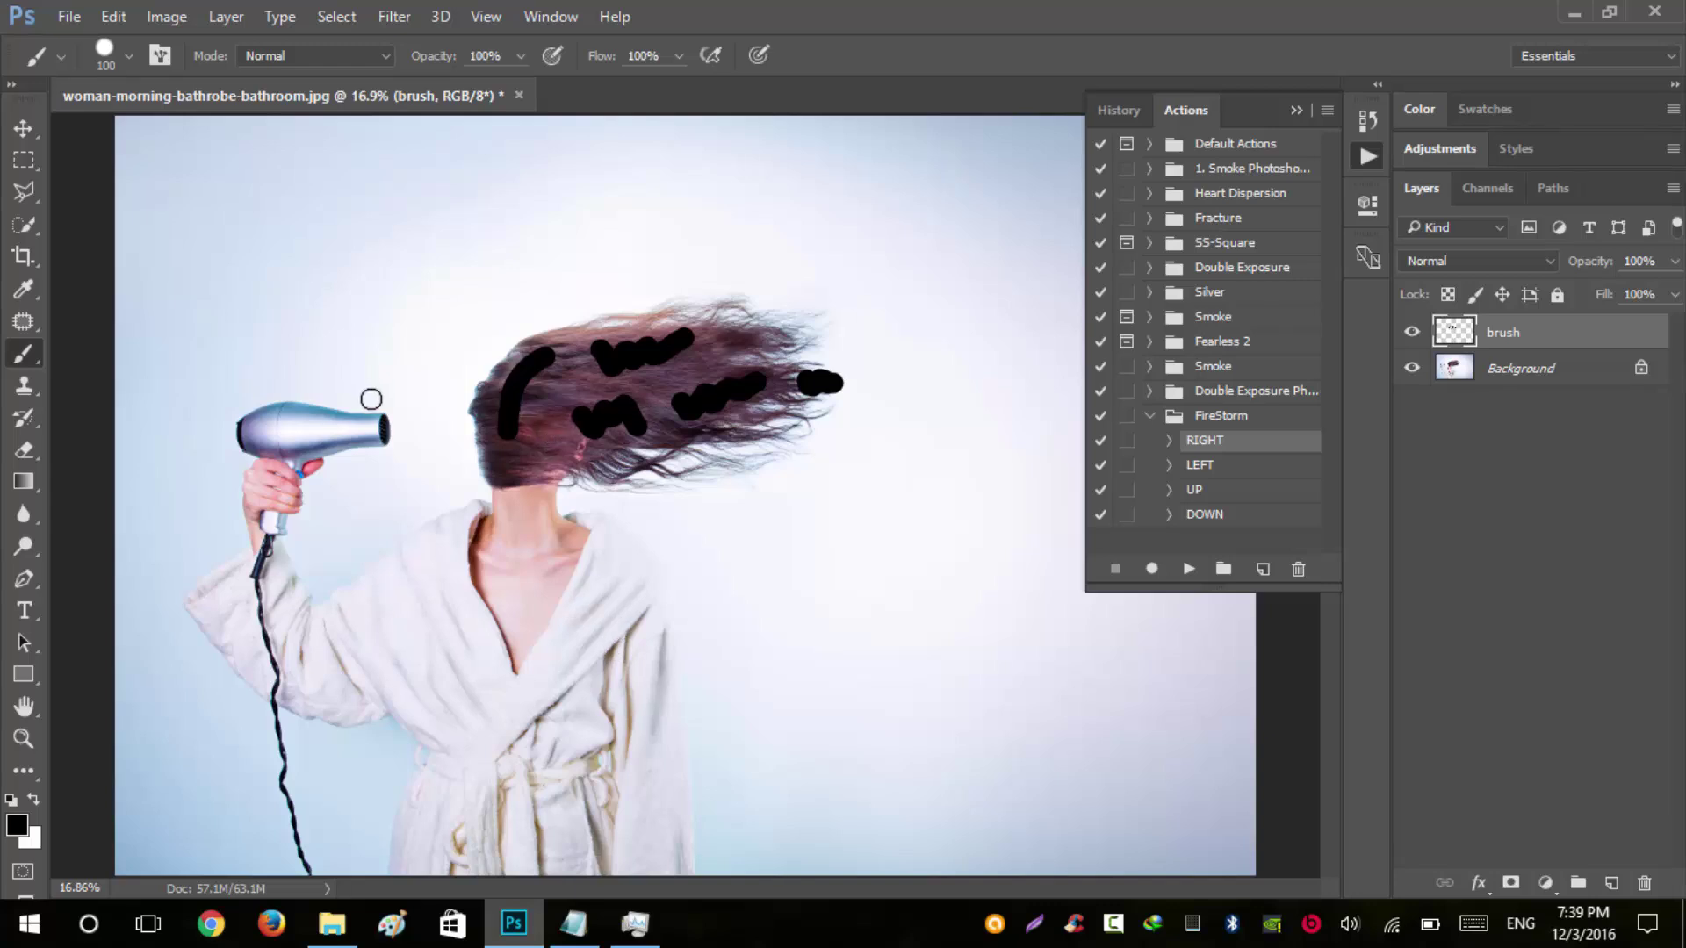
scroll(493, 366, up, 1)
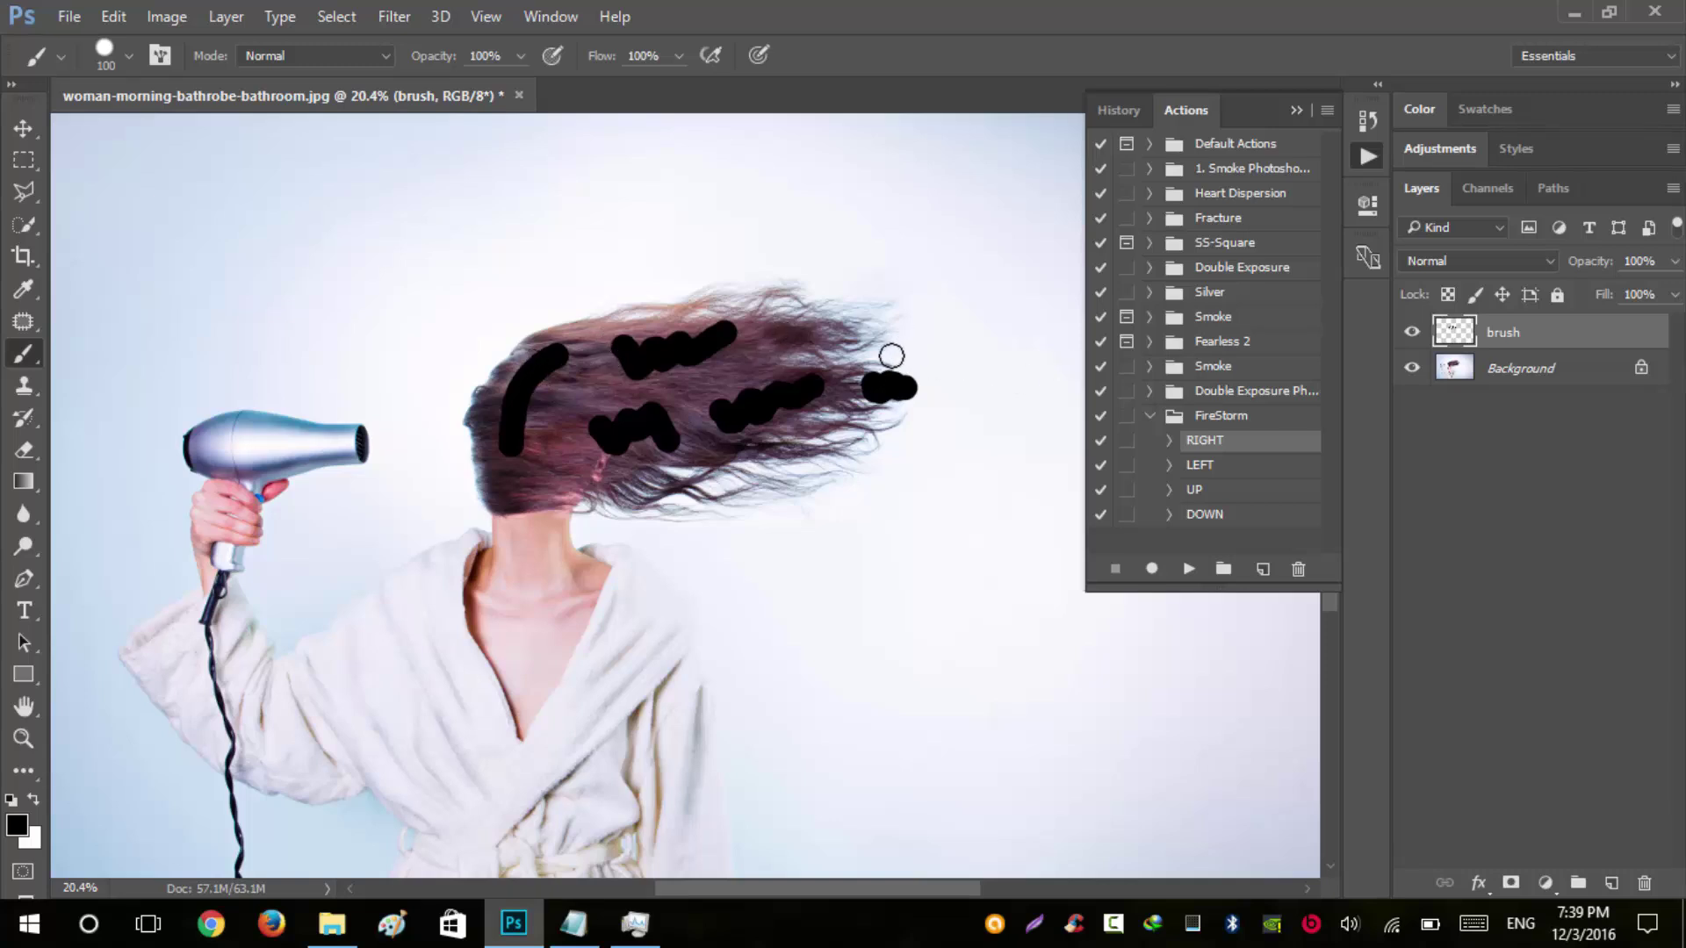
click(1169, 440)
scroll(1272, 440, down, 2)
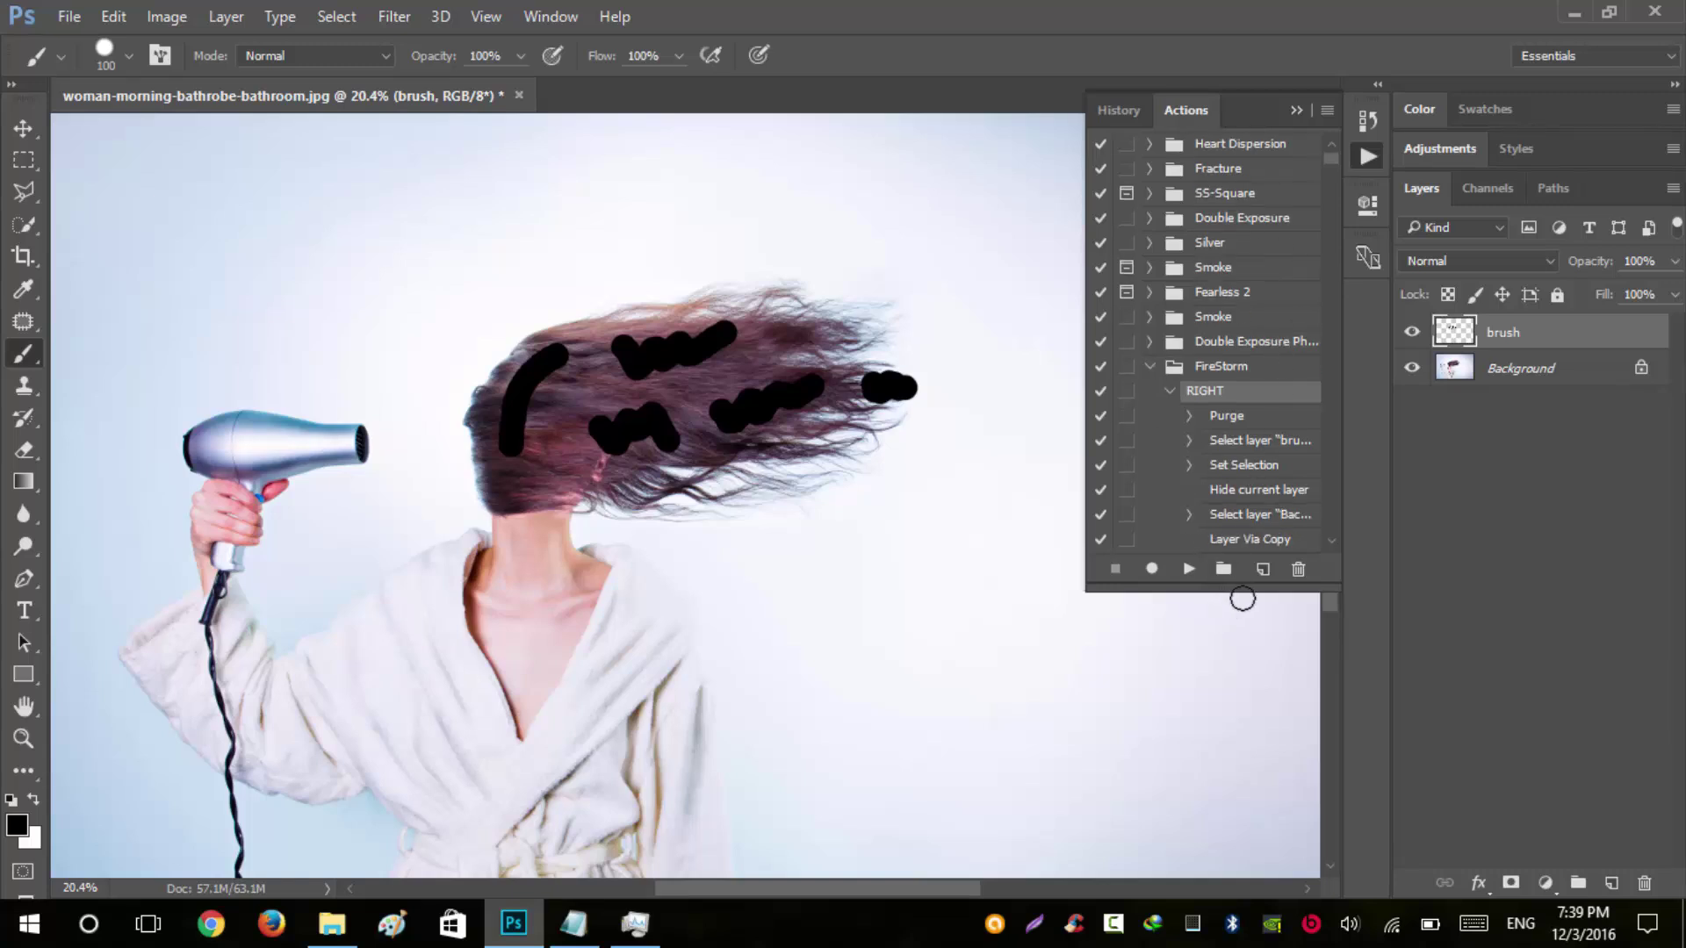
drag(1241, 587, 1255, 825)
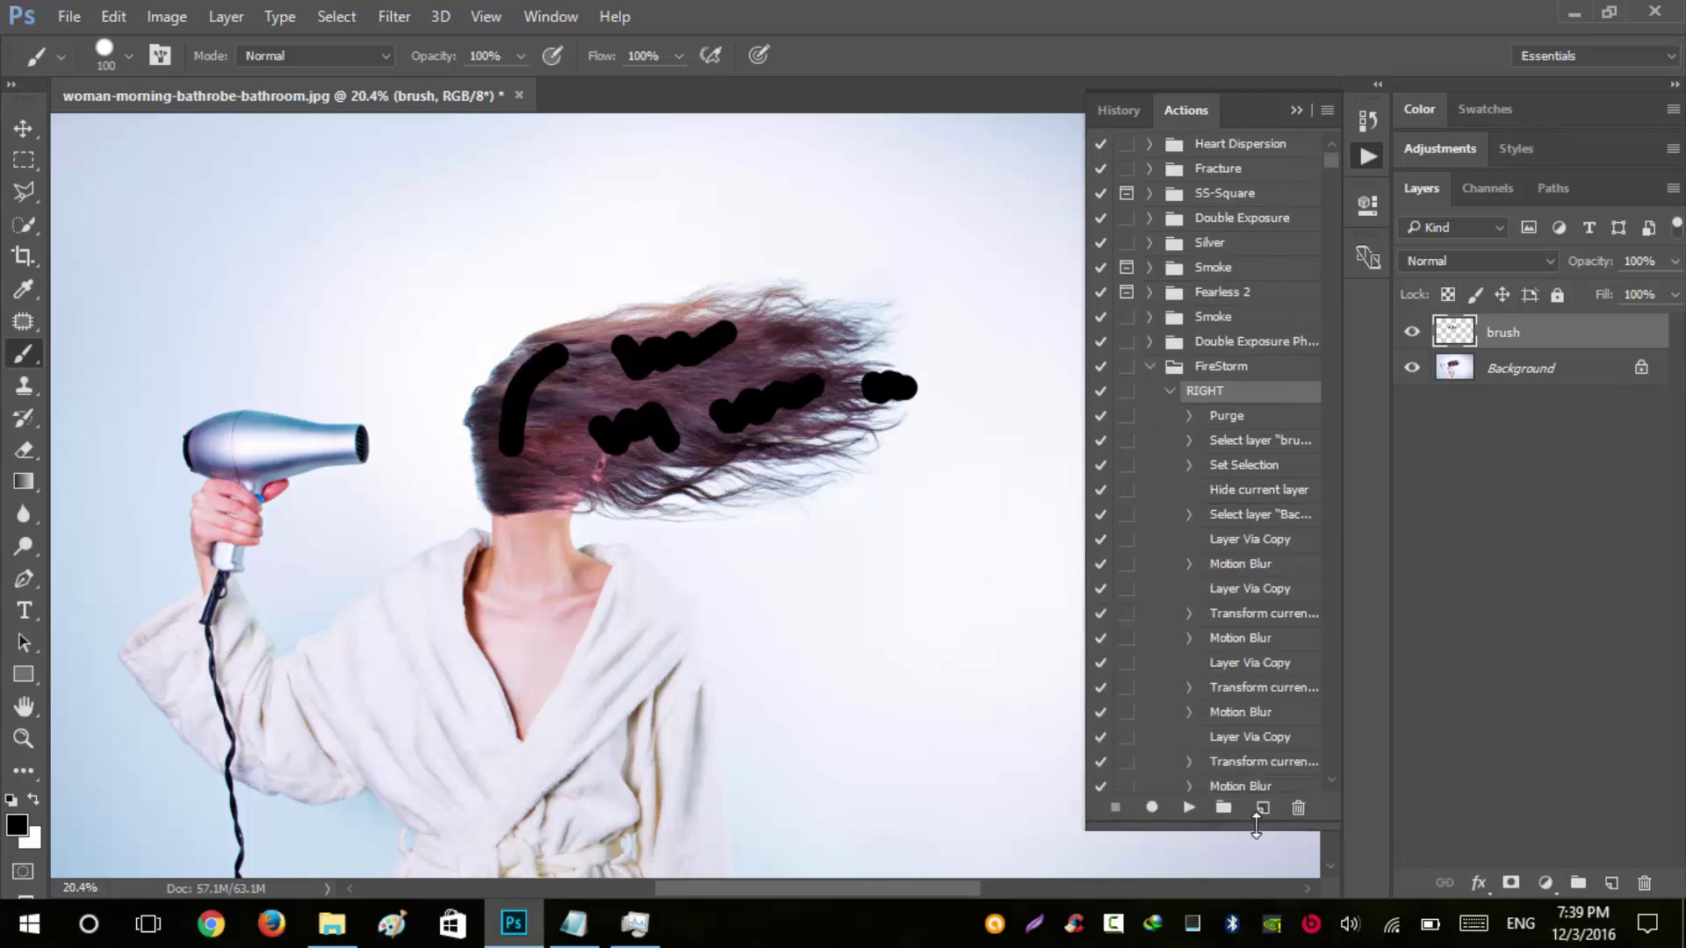
- Make the Background layer the target layer in the Layers panel
click(1492, 373)
click(1487, 335)
click(1500, 371)
click(1517, 339)
click(1498, 376)
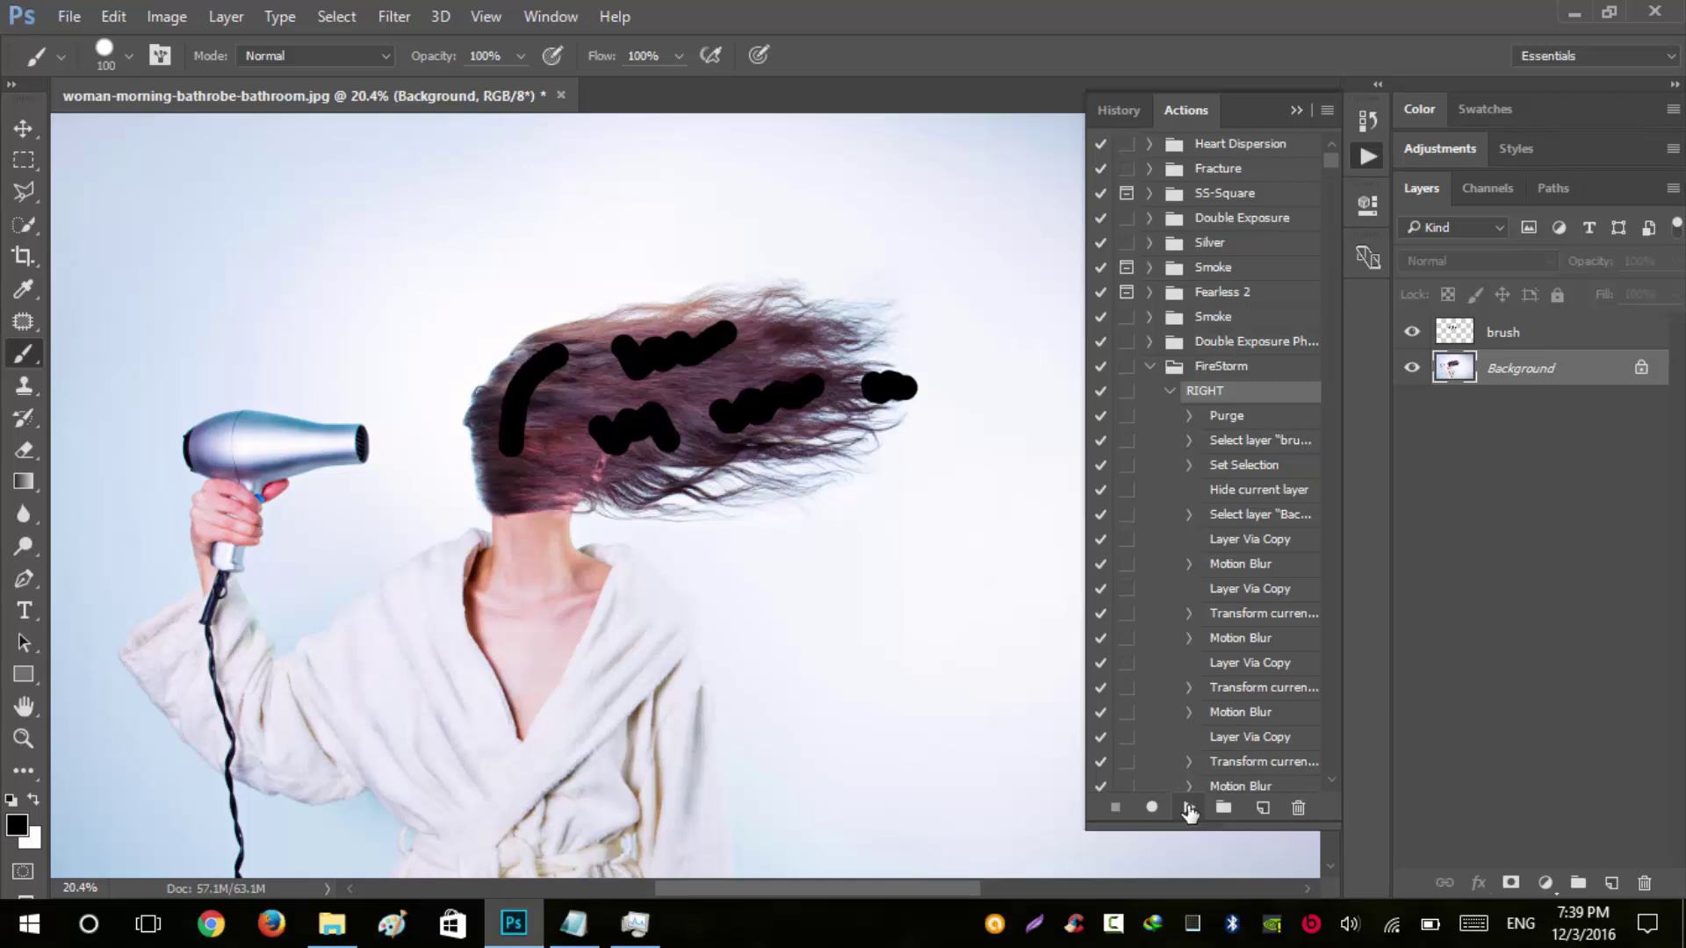
- Run the FireStorm RIGHT action to turn the blown hair into flames, smoke and particles
click(1189, 809)
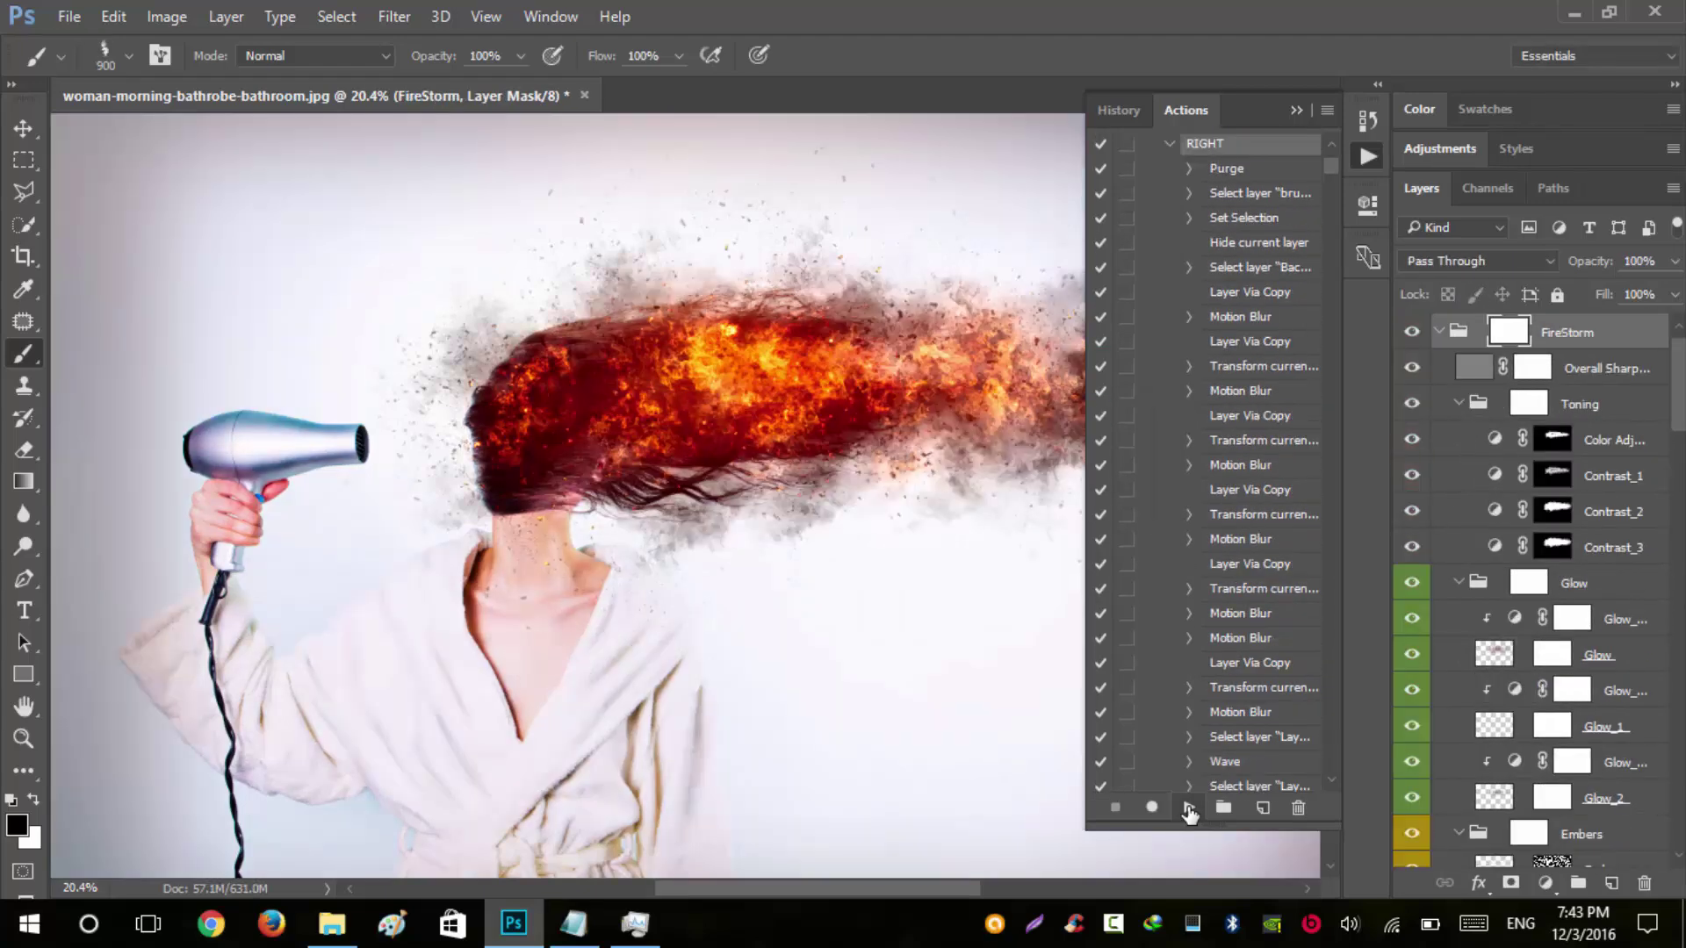
click(1297, 109)
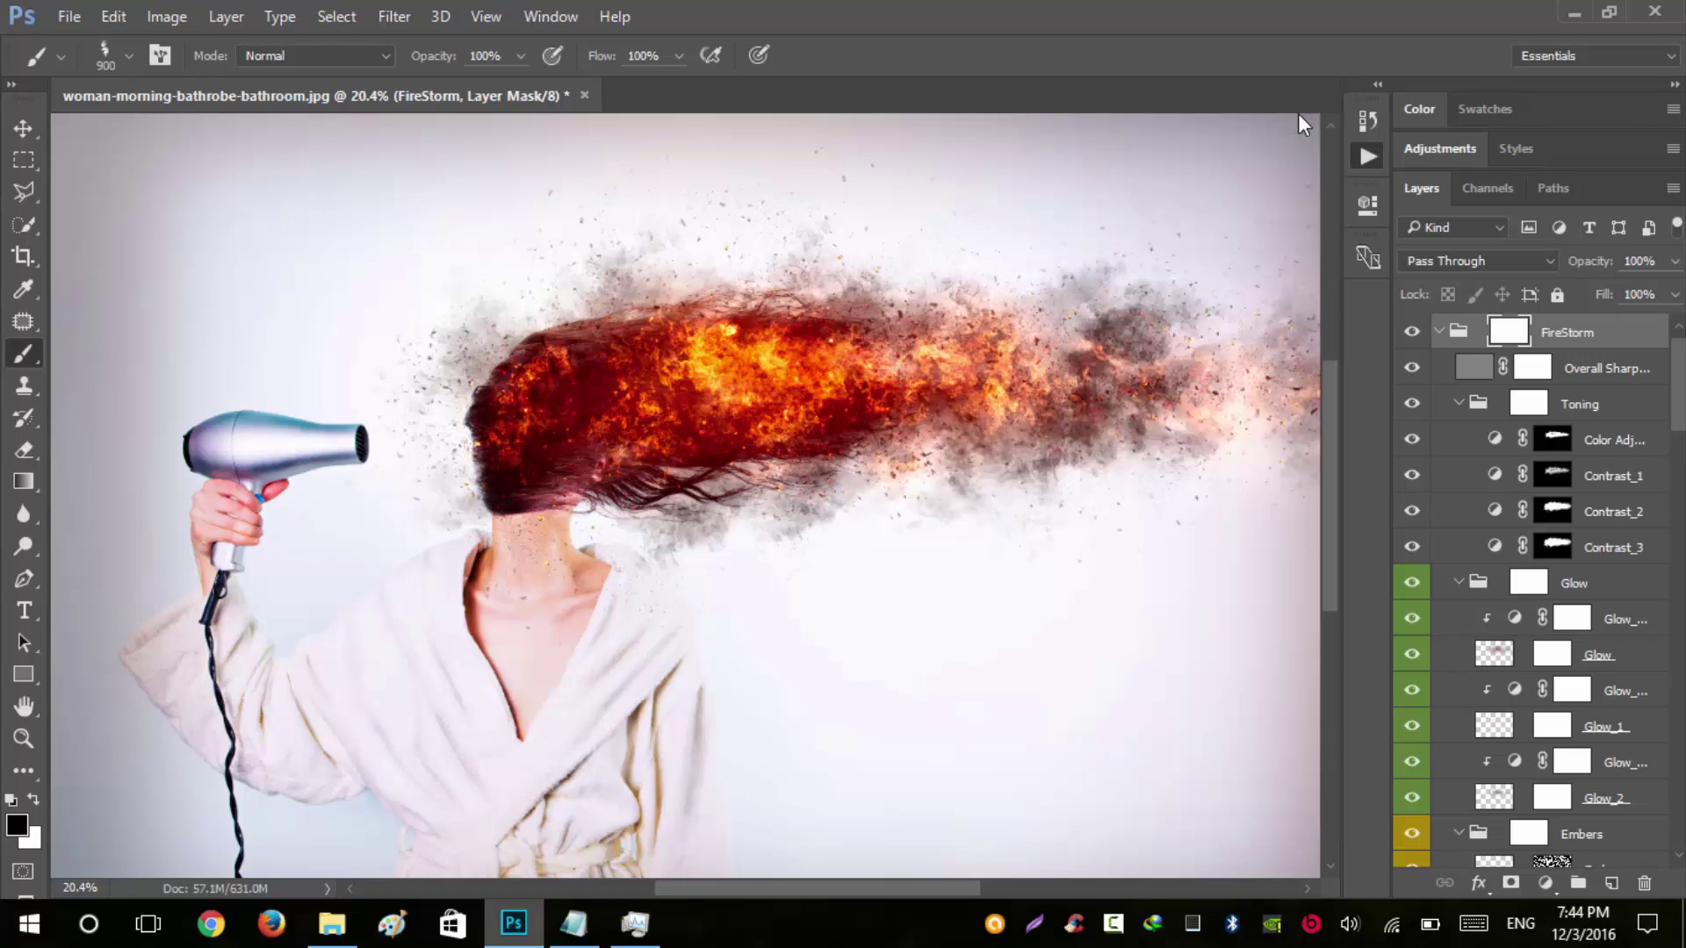
click(21, 128)
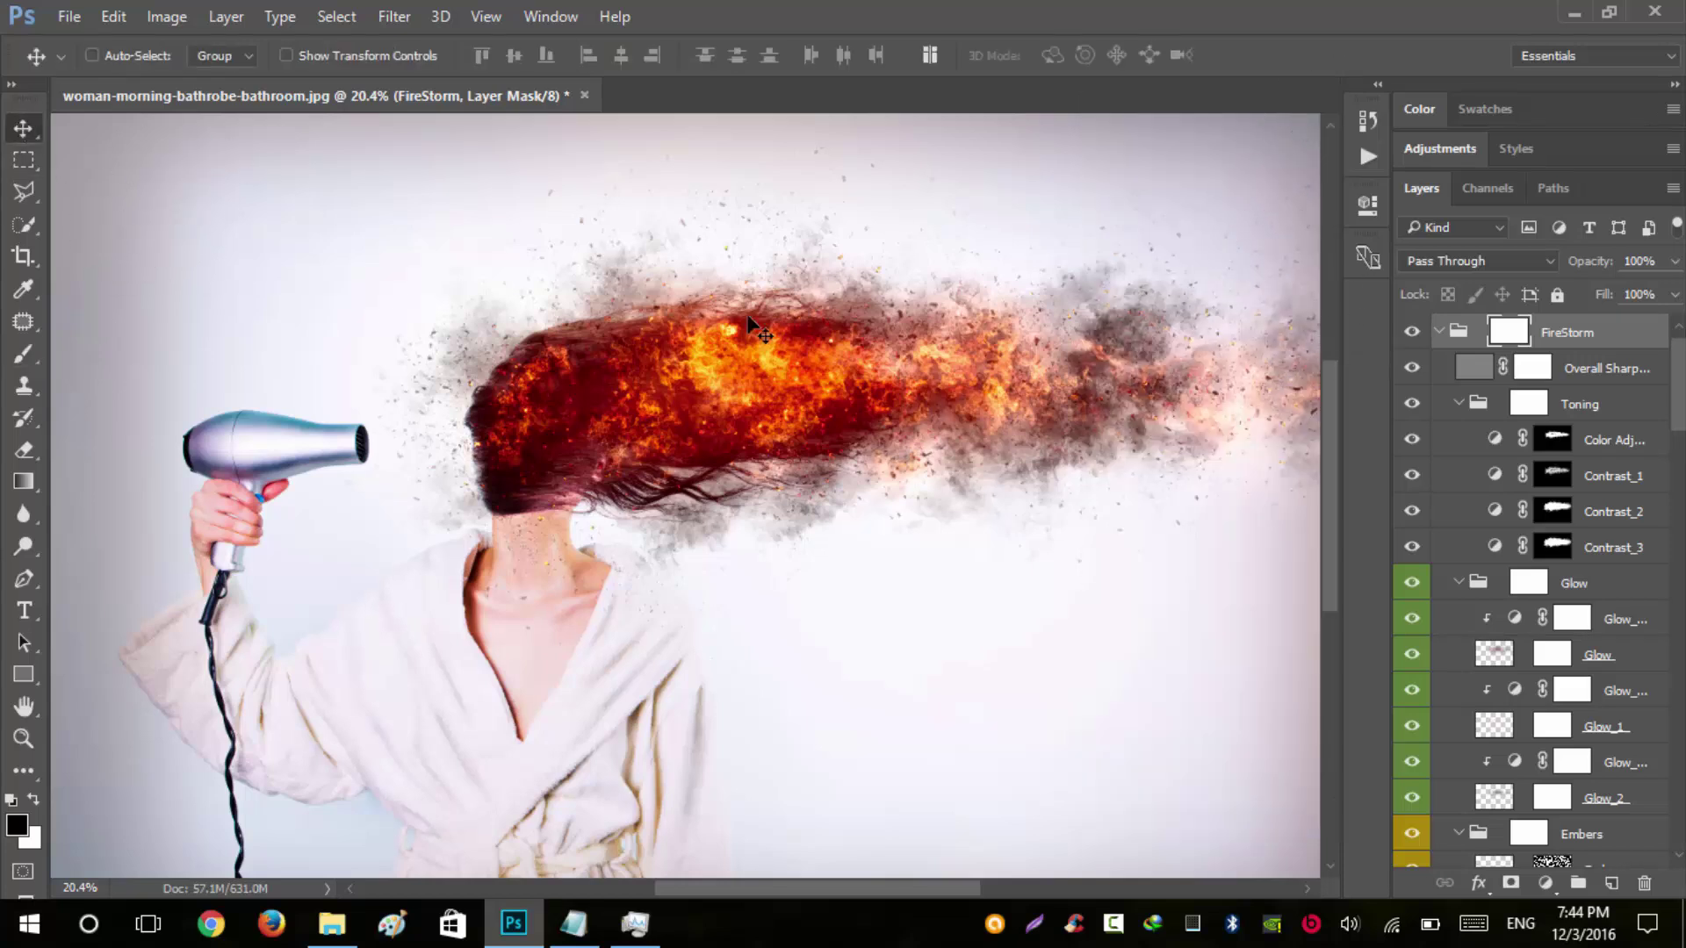
- Inspect the fire effect up close and enable Auto-Select for the Move tool
scroll(773, 325, down, 3)
scroll(781, 316, up, 4)
scroll(777, 309, up, 1)
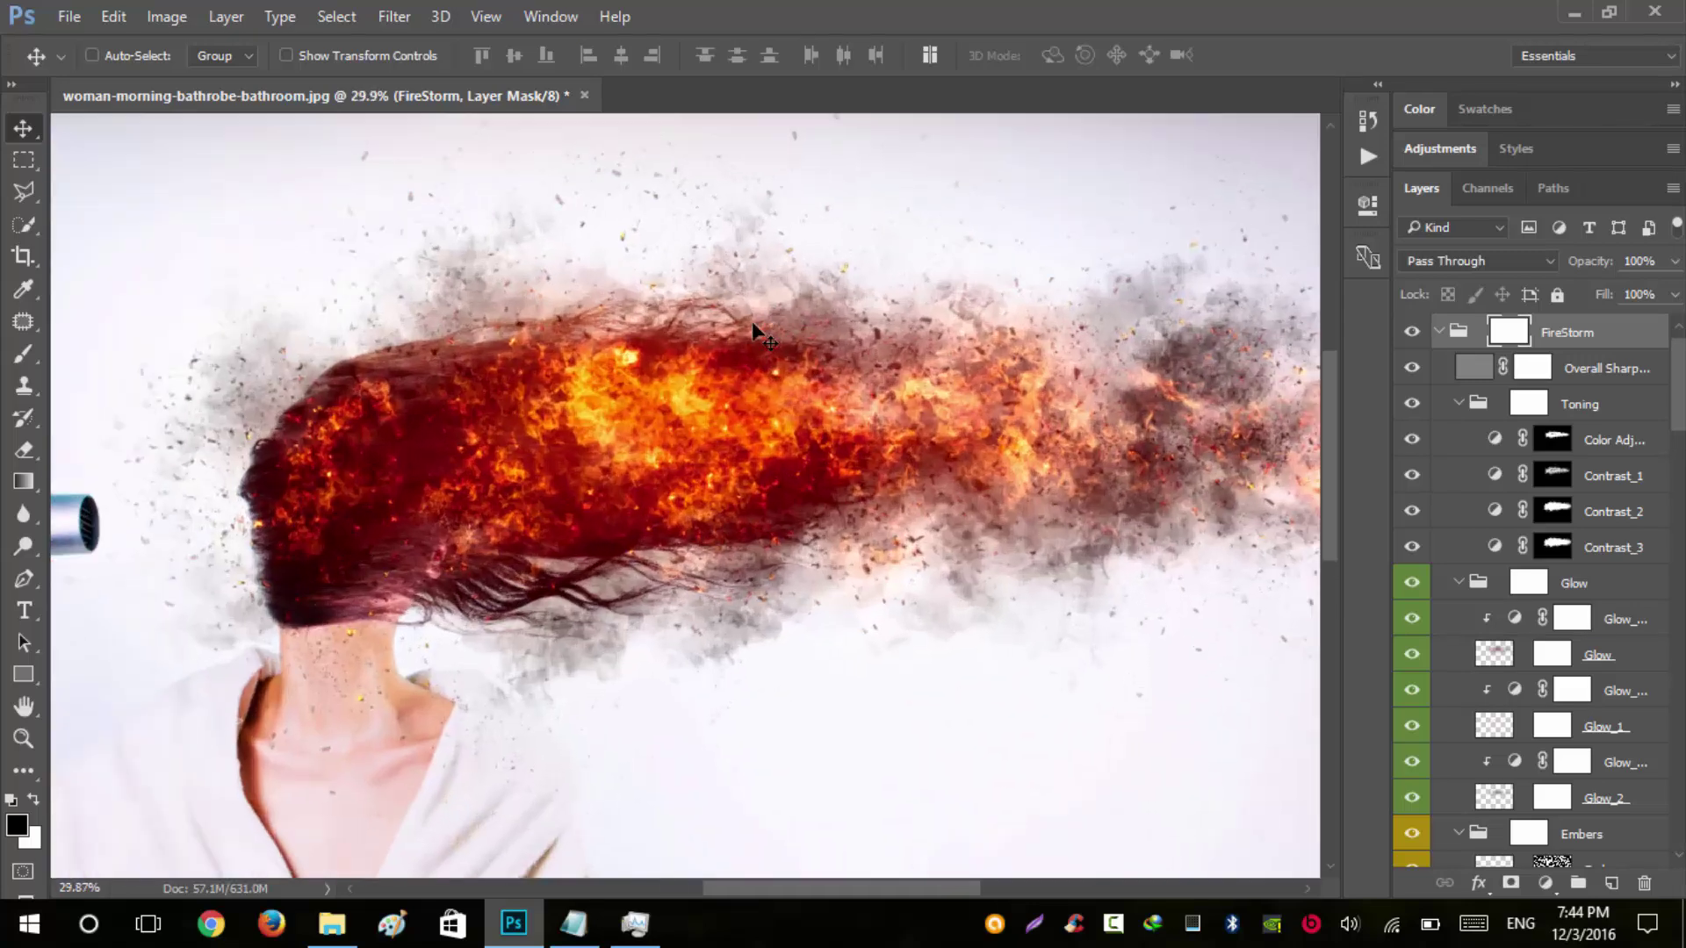
scroll(700, 376, up, 2)
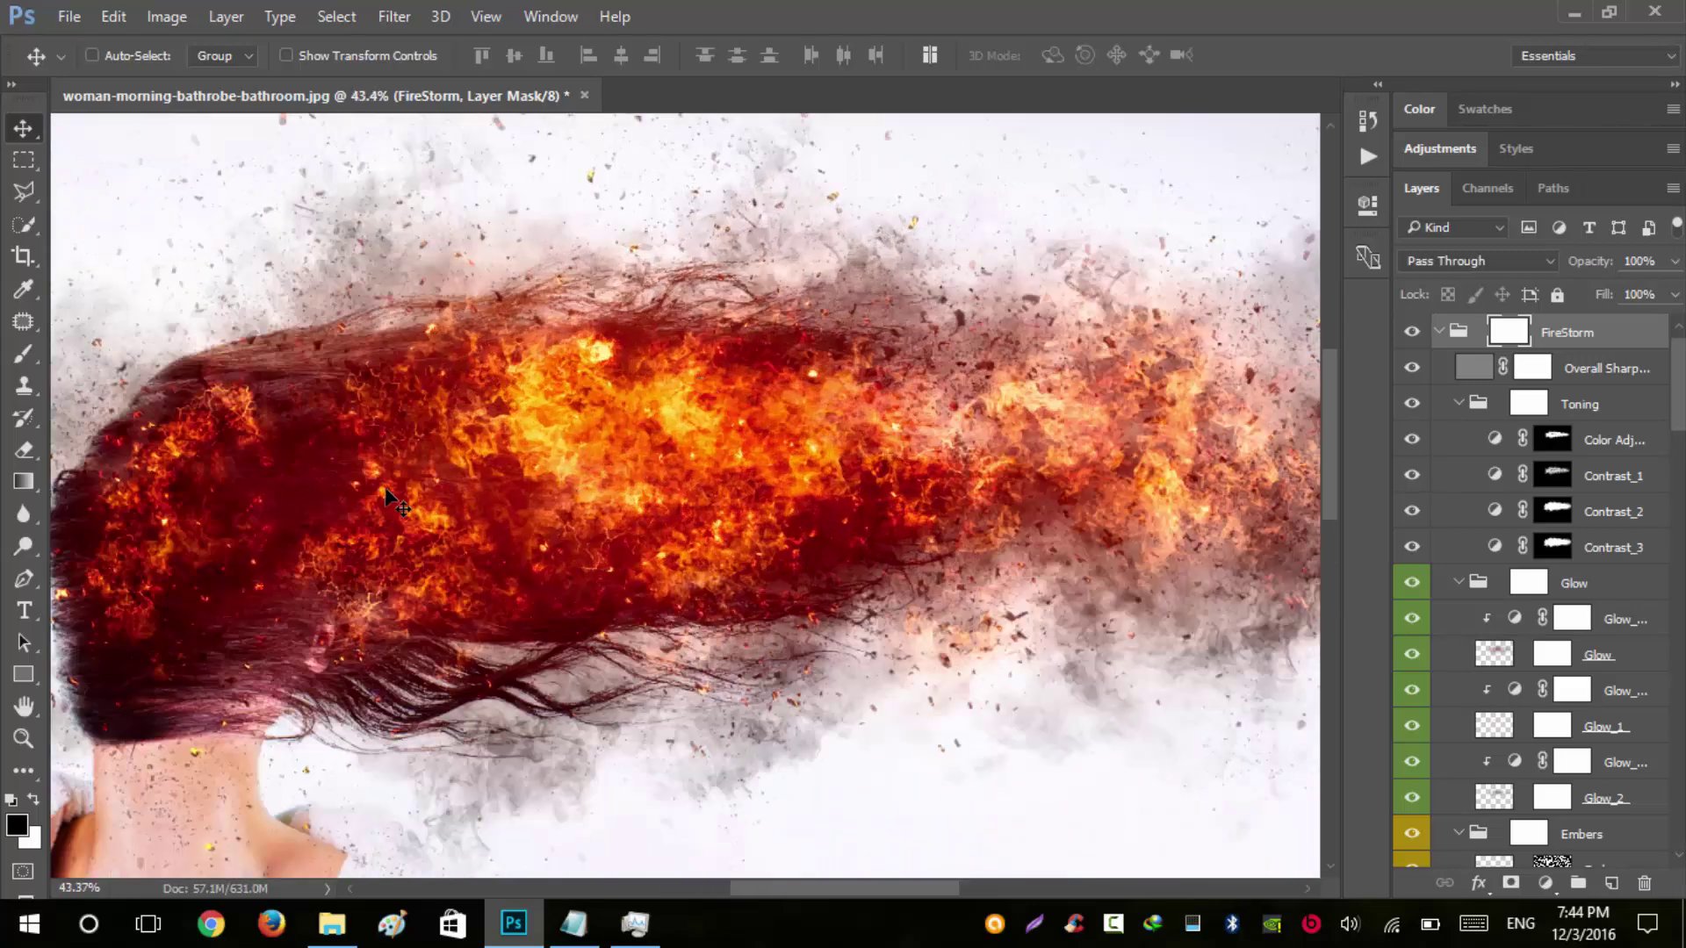
scroll(396, 500, down, 4)
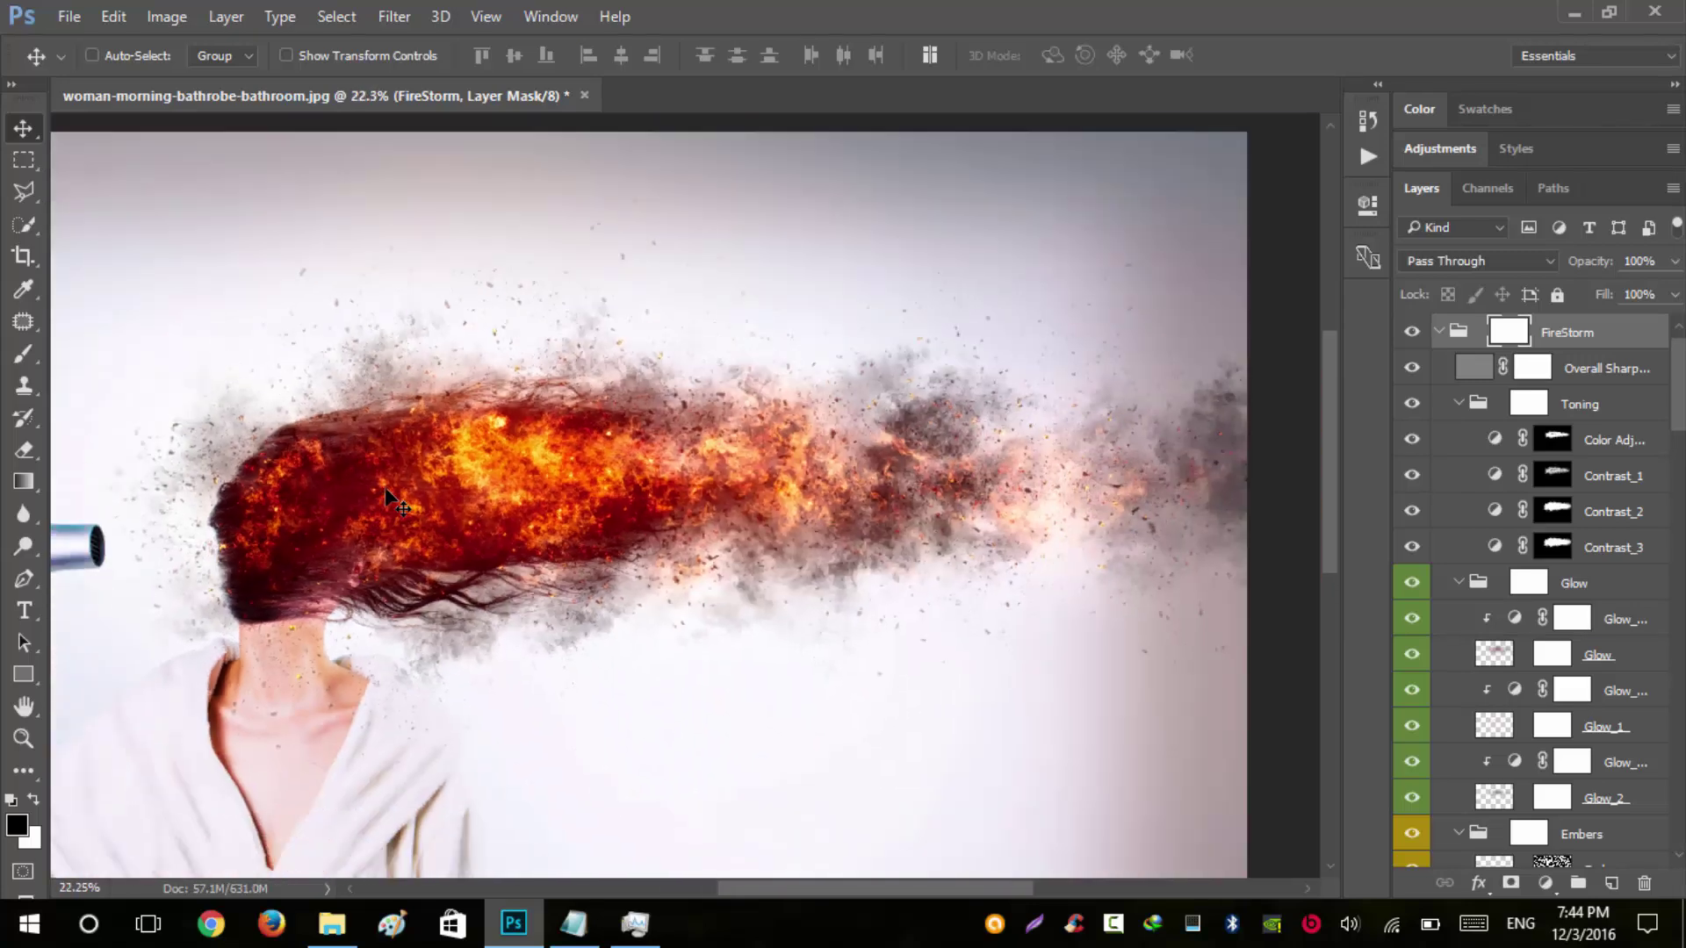
scroll(395, 501, down, 1)
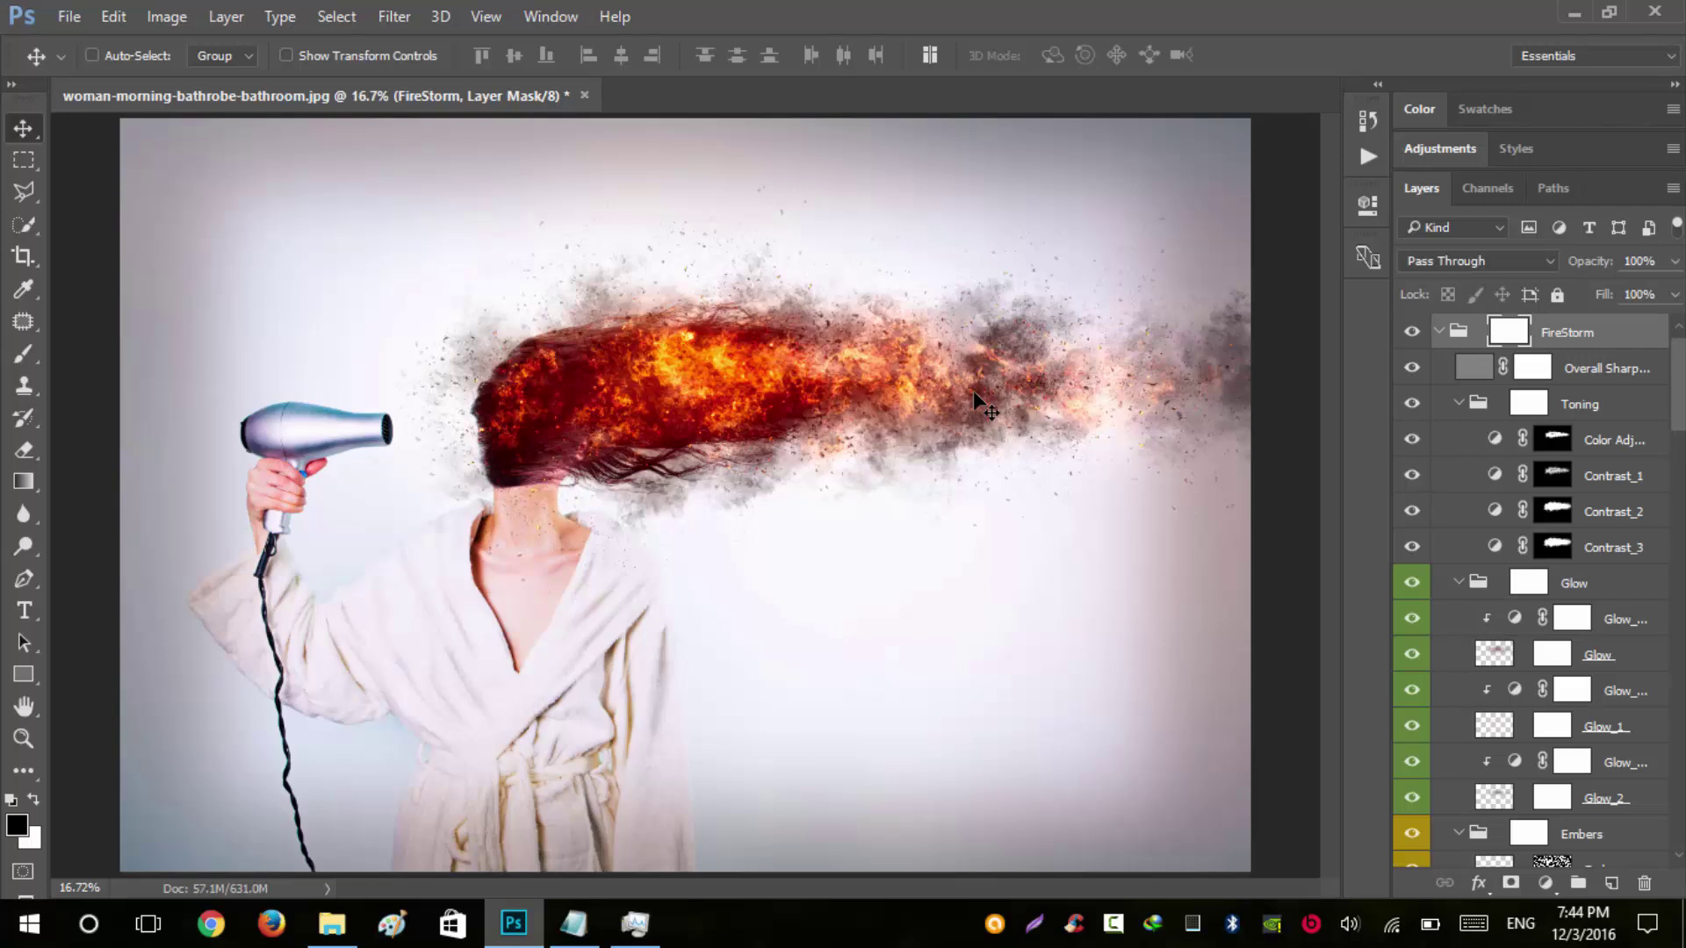
click(91, 55)
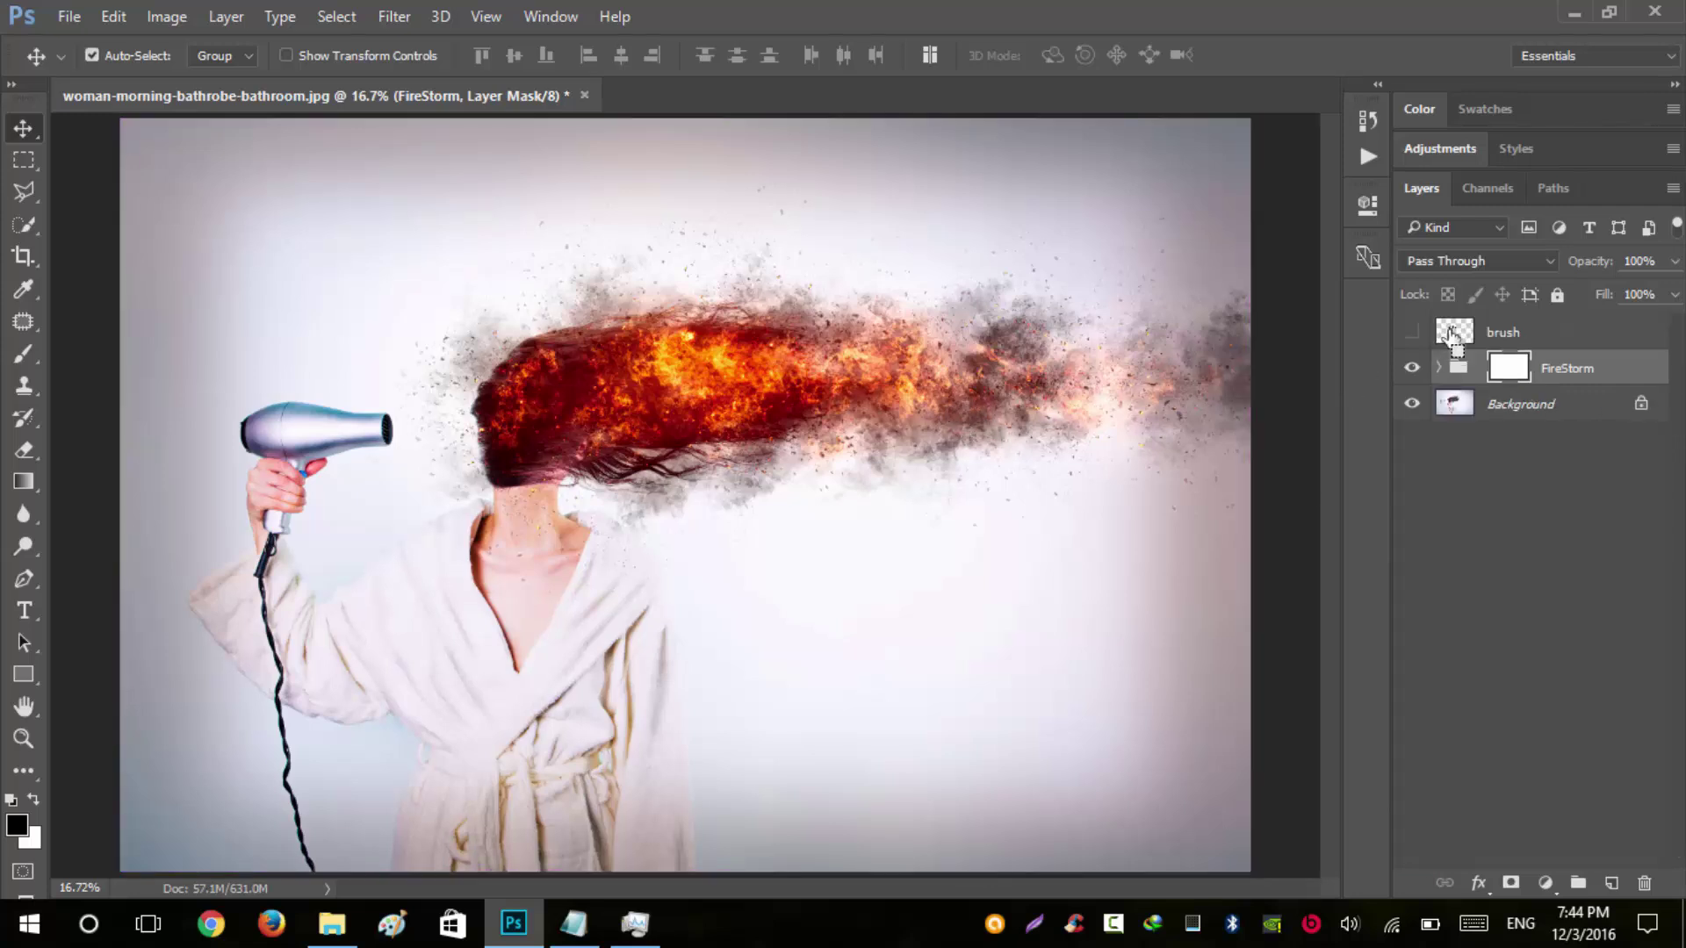
- Expand the FireStorm group, fit the image to the window, and compare with Fire Visibility toggled
click(1437, 369)
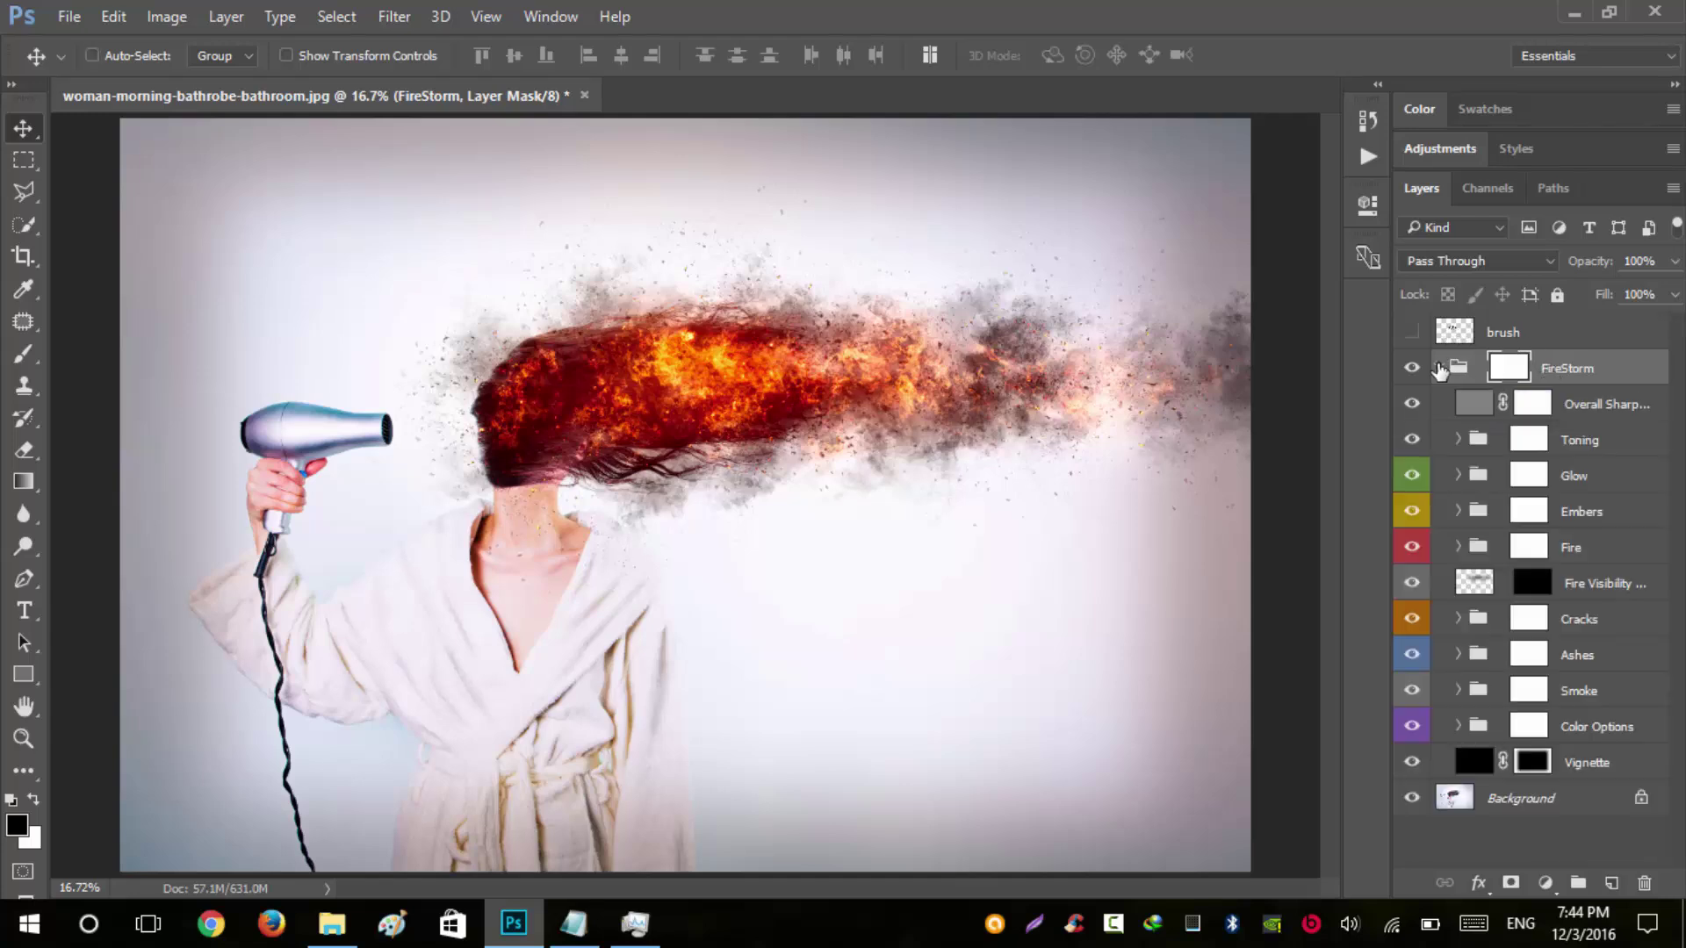
key(ctrl+0)
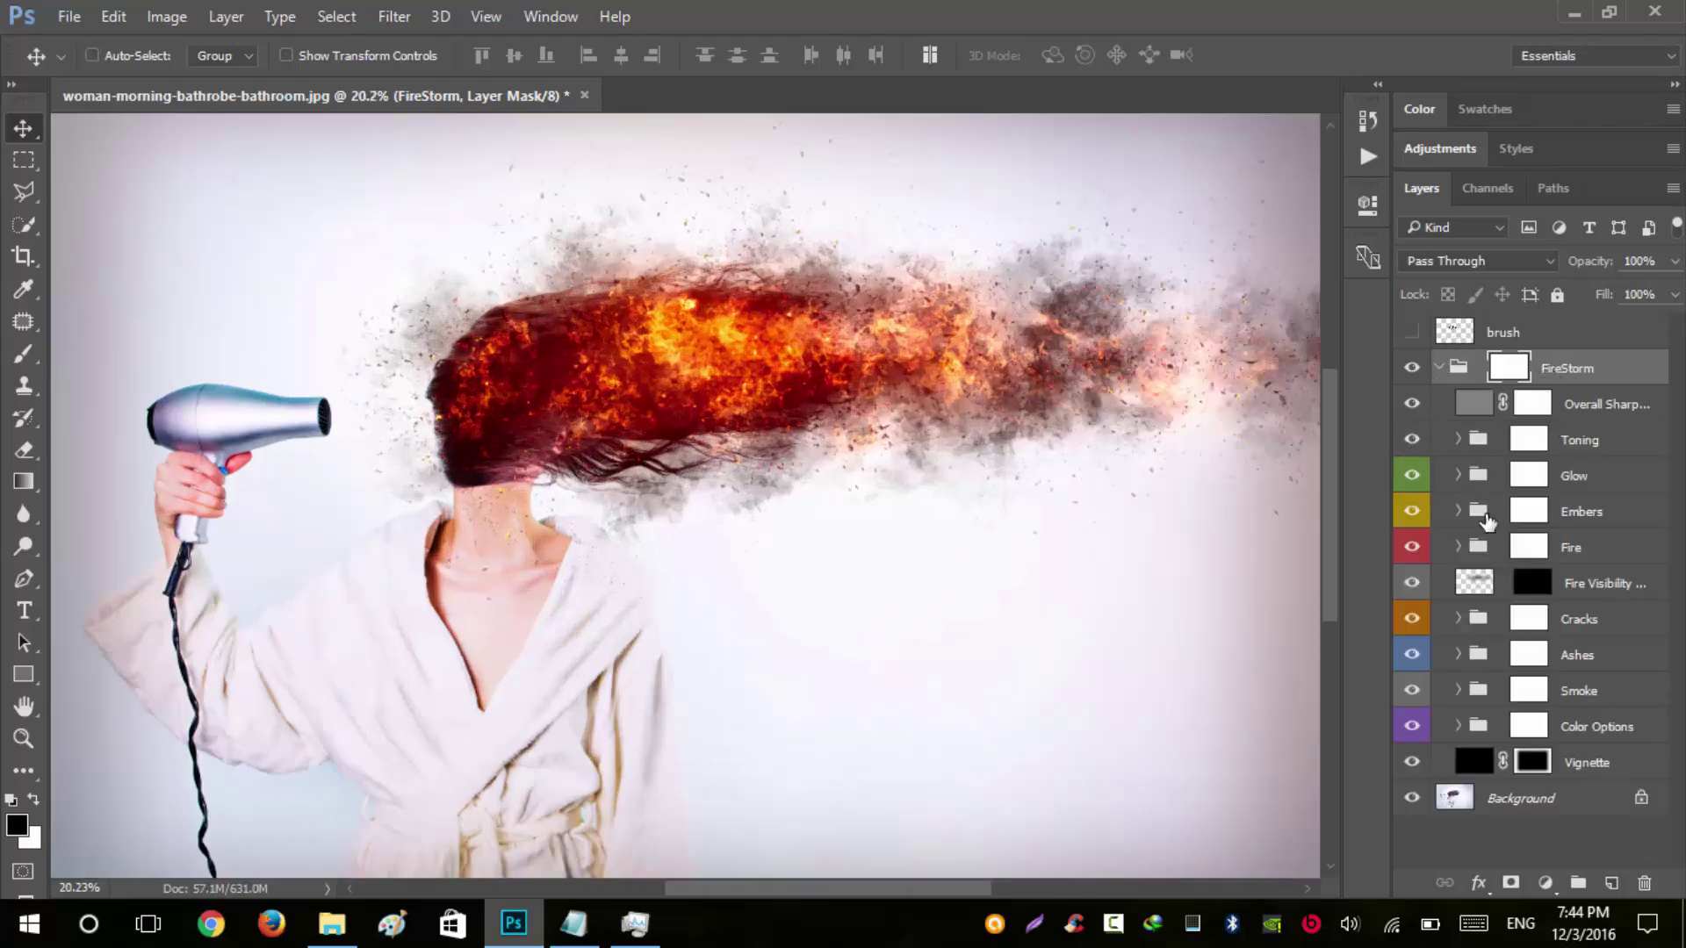
click(1412, 583)
click(1412, 583)
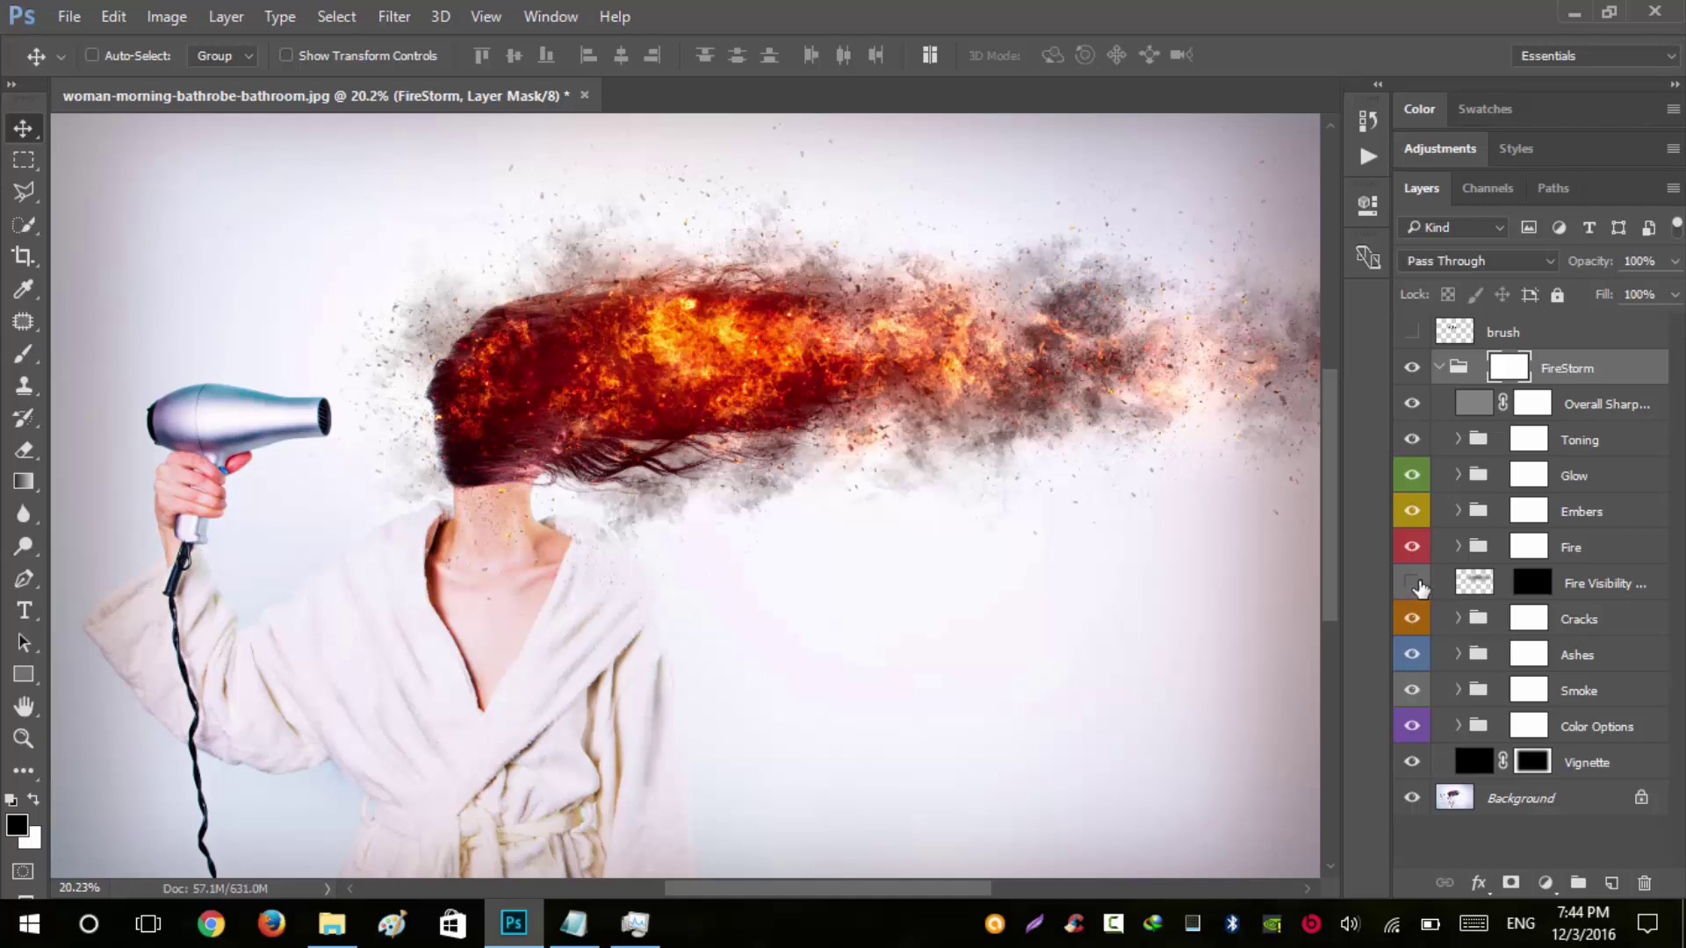
- Compare the Toning, Glow and Embers groups on and off, then select the Embers group
click(1413, 439)
click(1413, 440)
click(1413, 440)
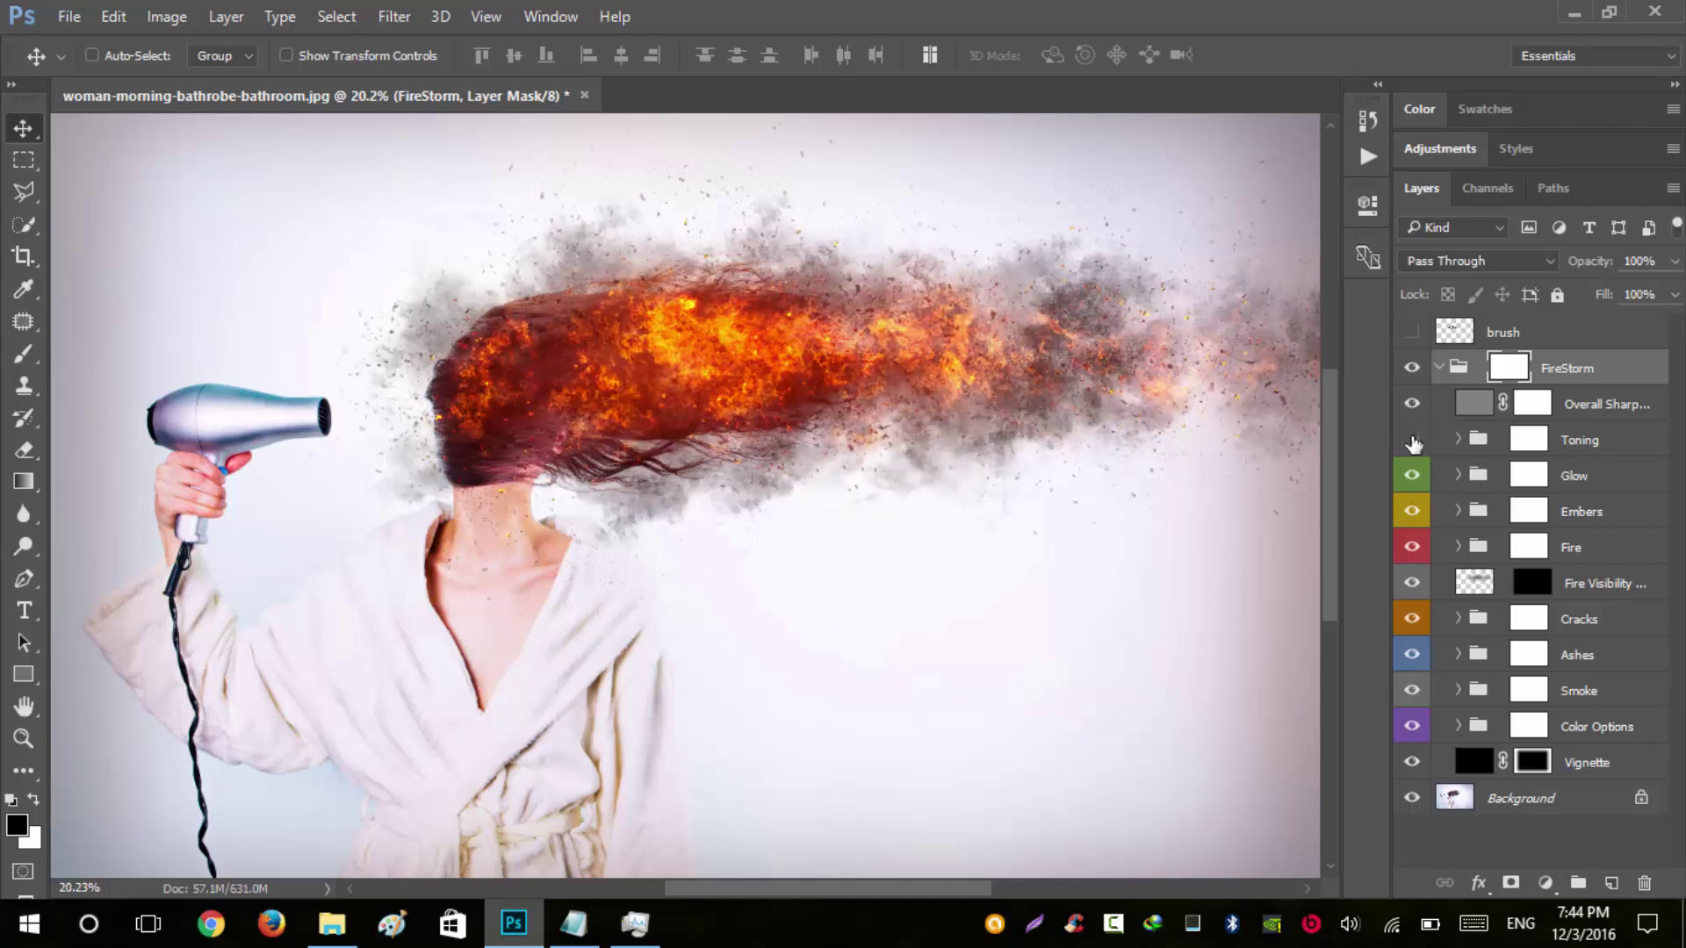
click(1413, 440)
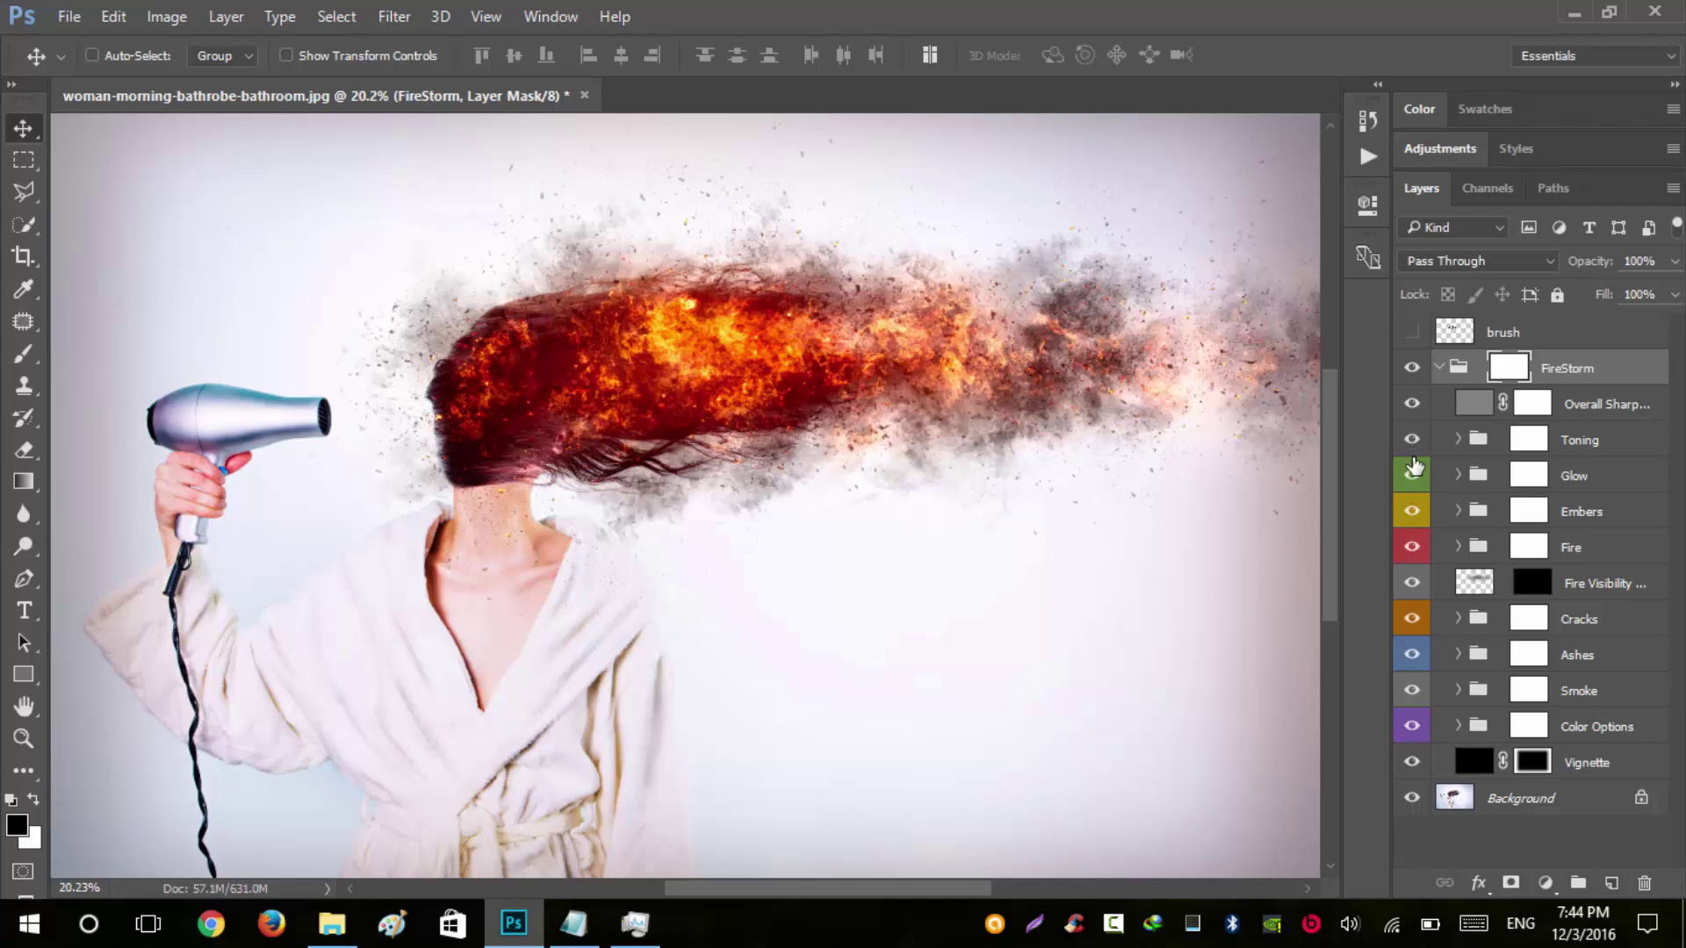
click(1412, 476)
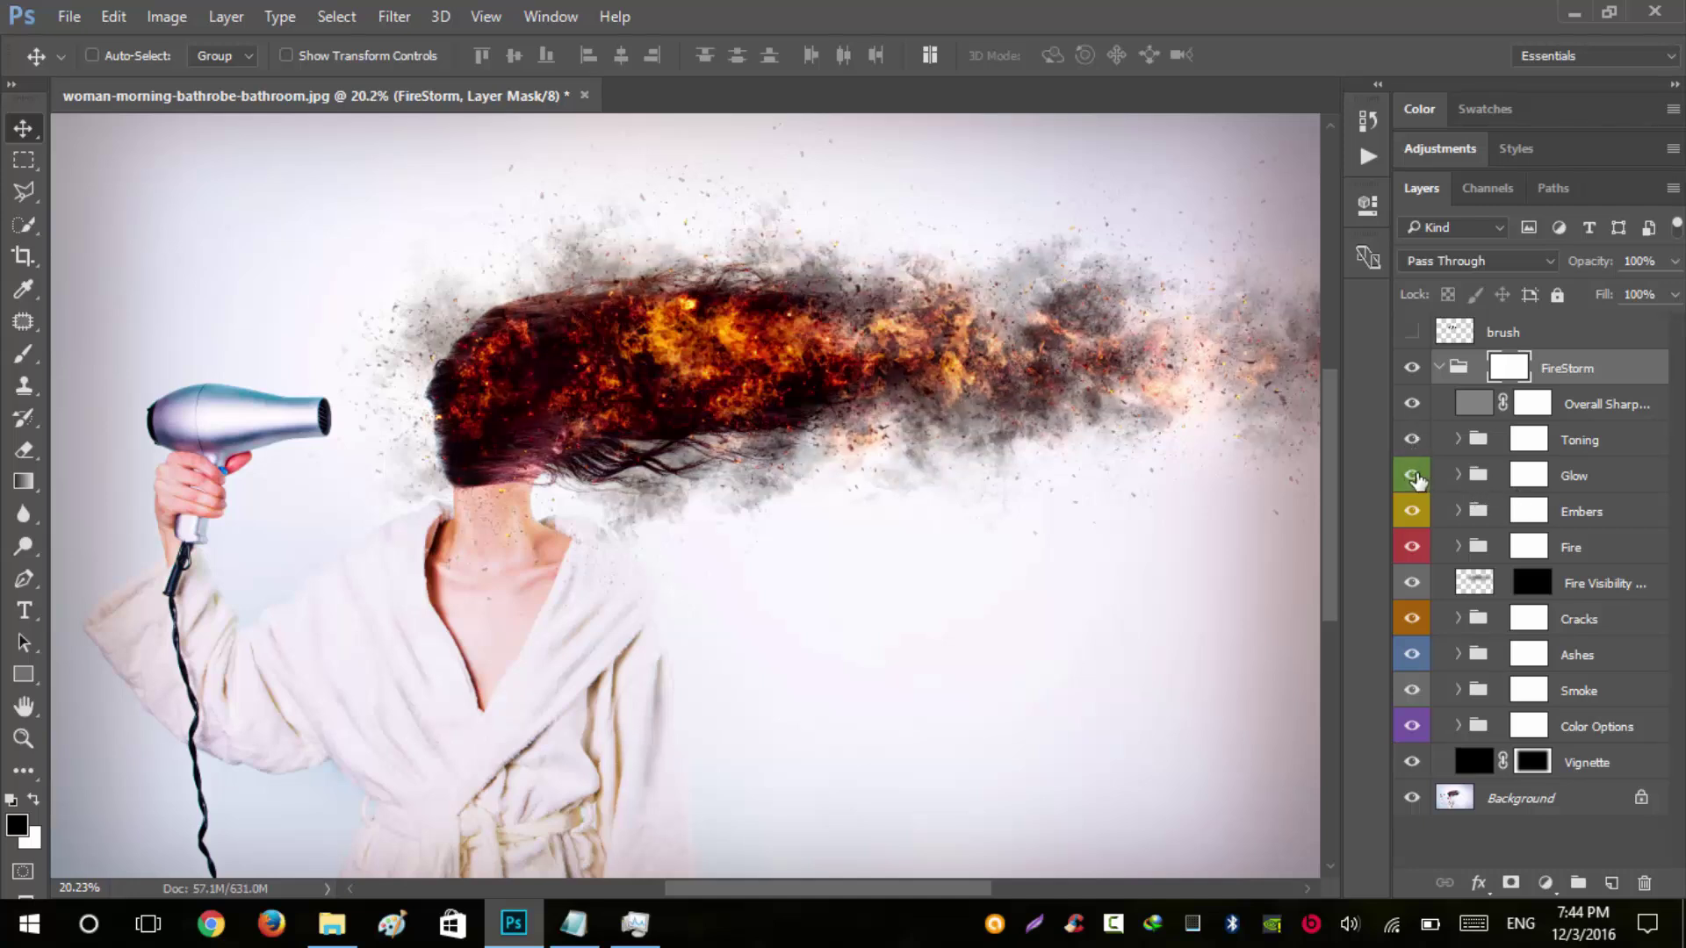
click(1413, 475)
click(1409, 513)
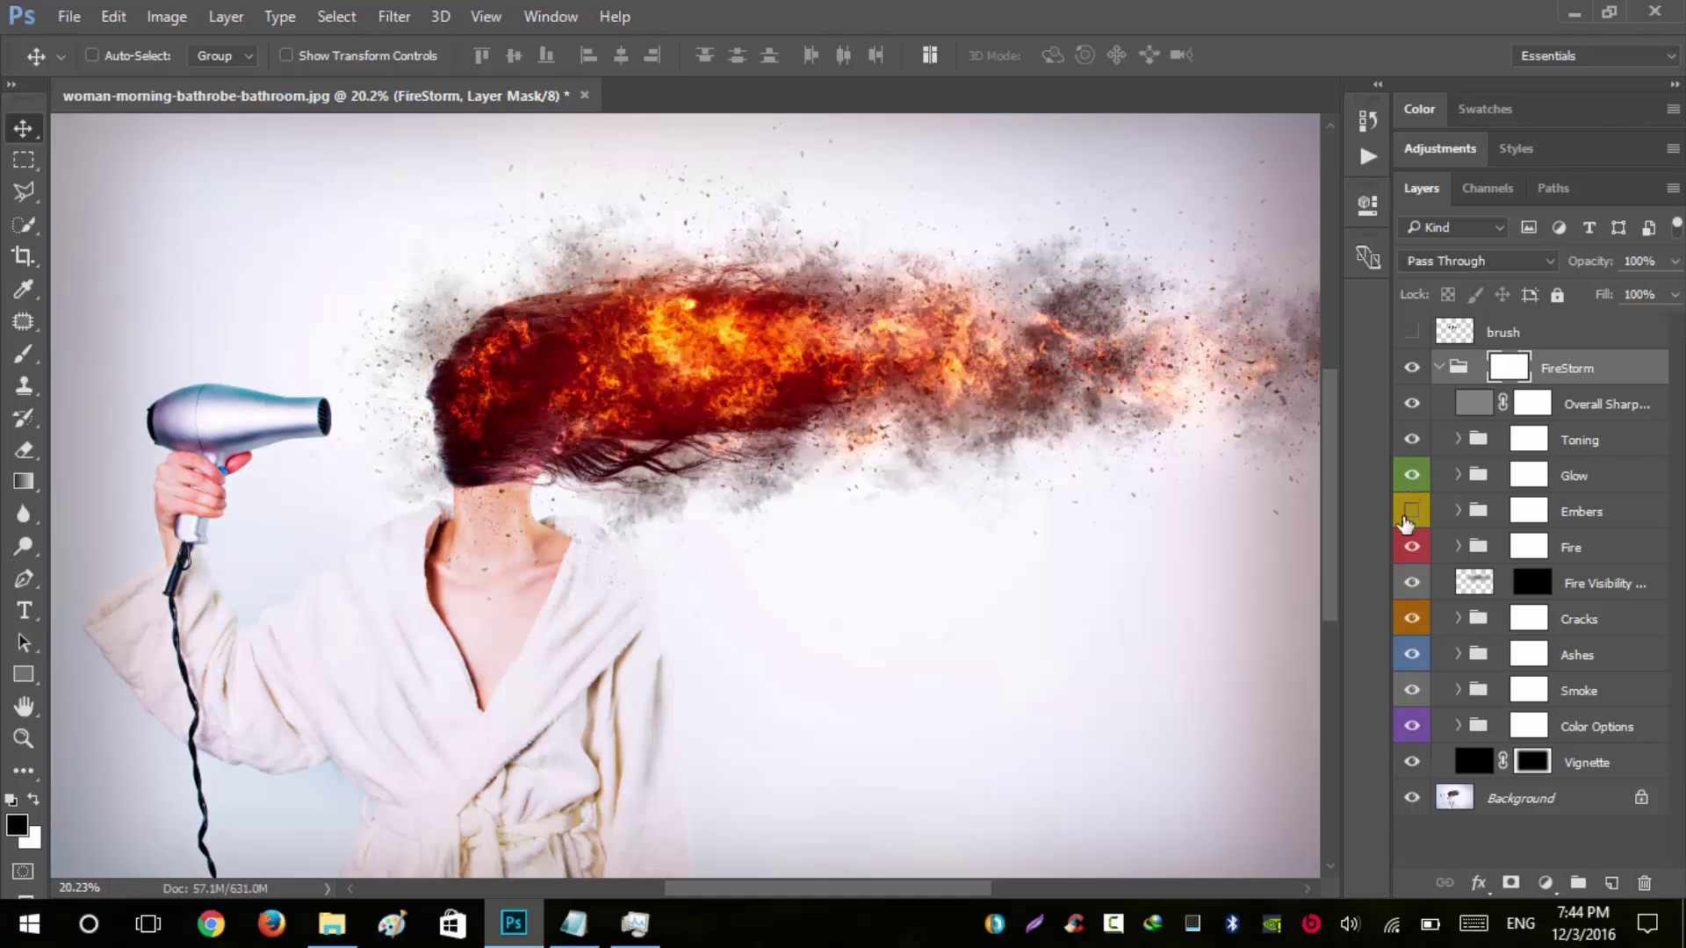
click(1407, 518)
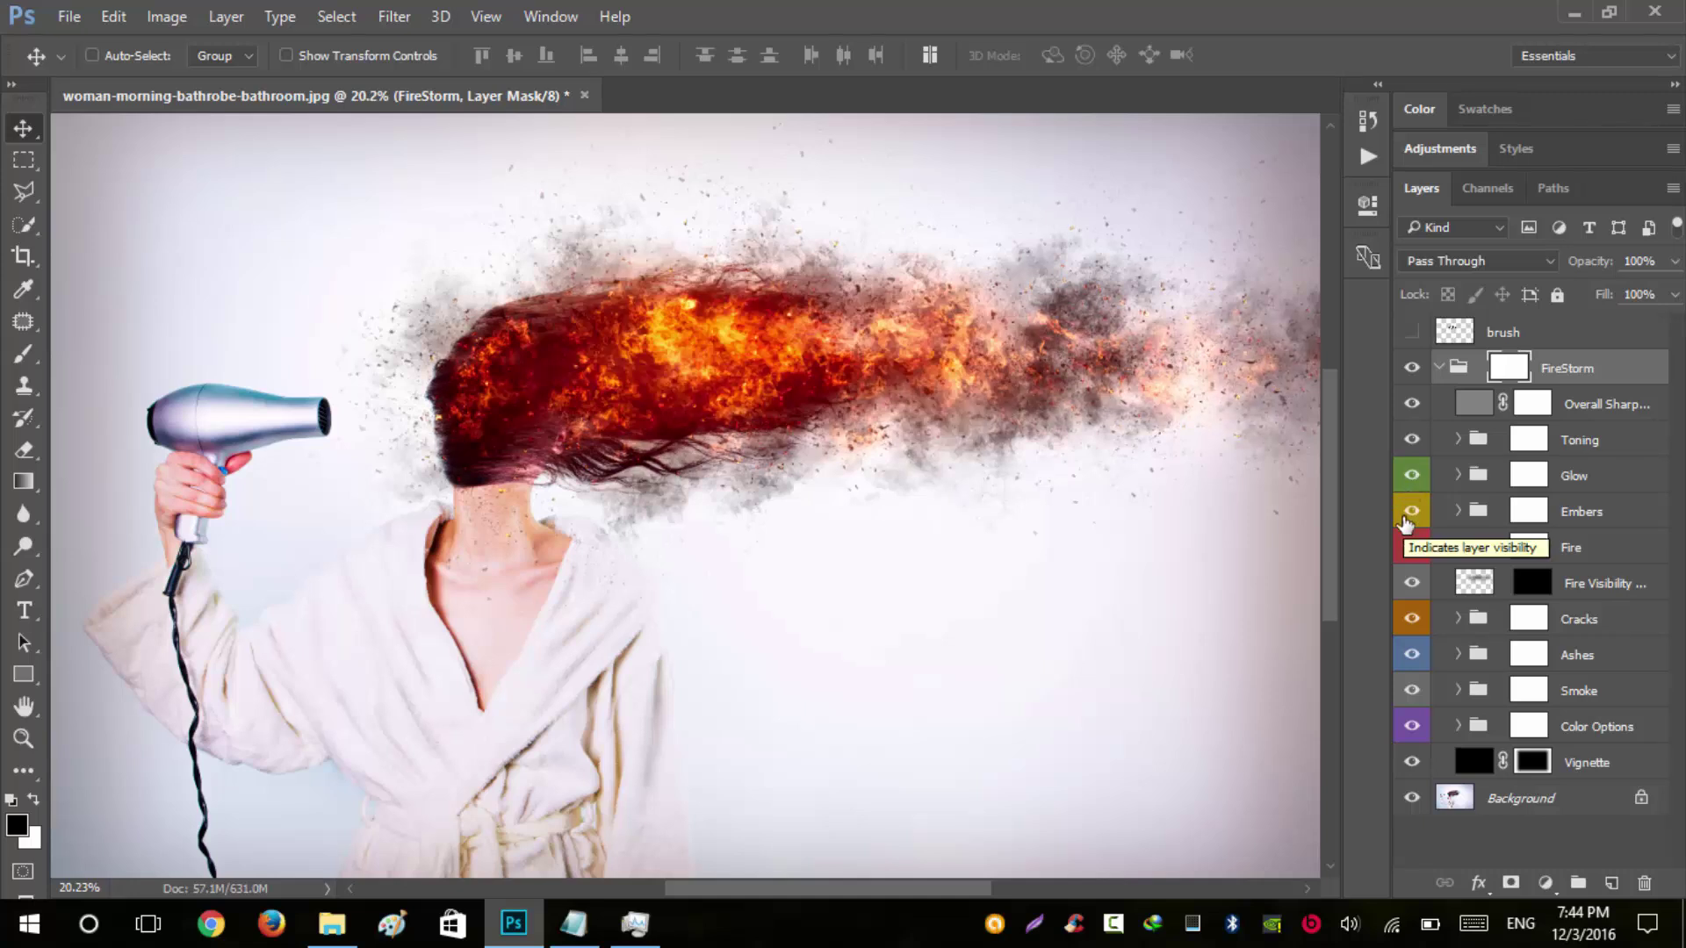
click(1612, 526)
- Duplicate the Embers group and drag the copy about 0.39 in right and down
key(ctrl+j)
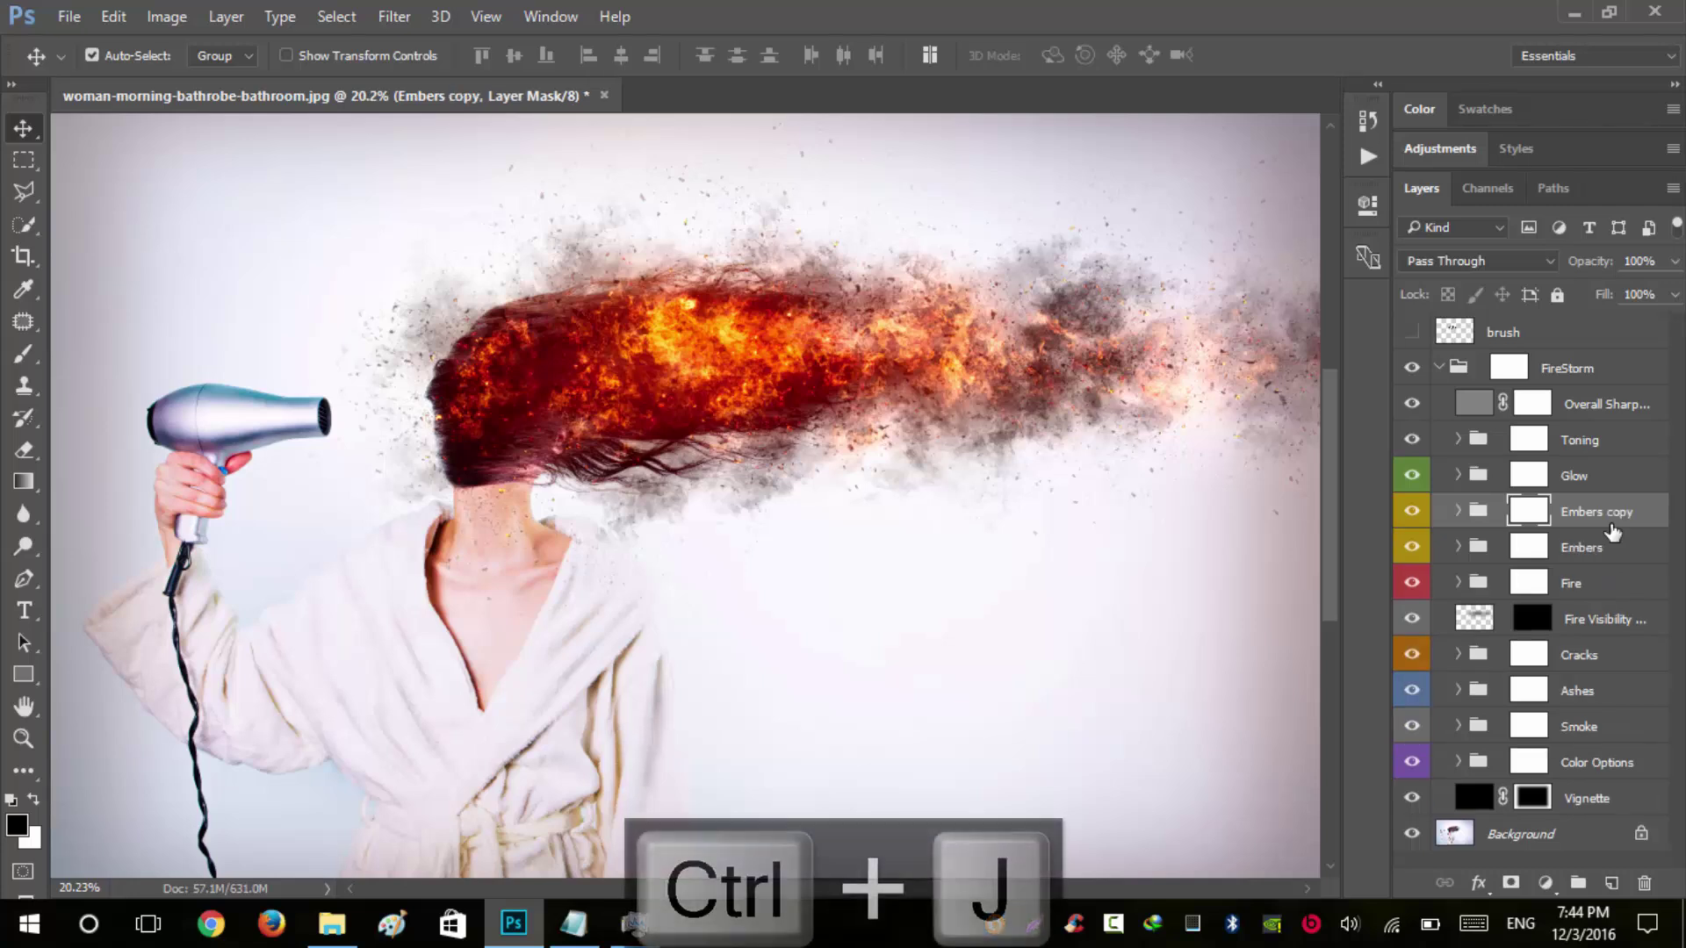
drag(728, 413, 814, 451)
click(1472, 517)
- Compare the hair with the Fire group toggled off and on, then select Fire Visibility
click(1610, 579)
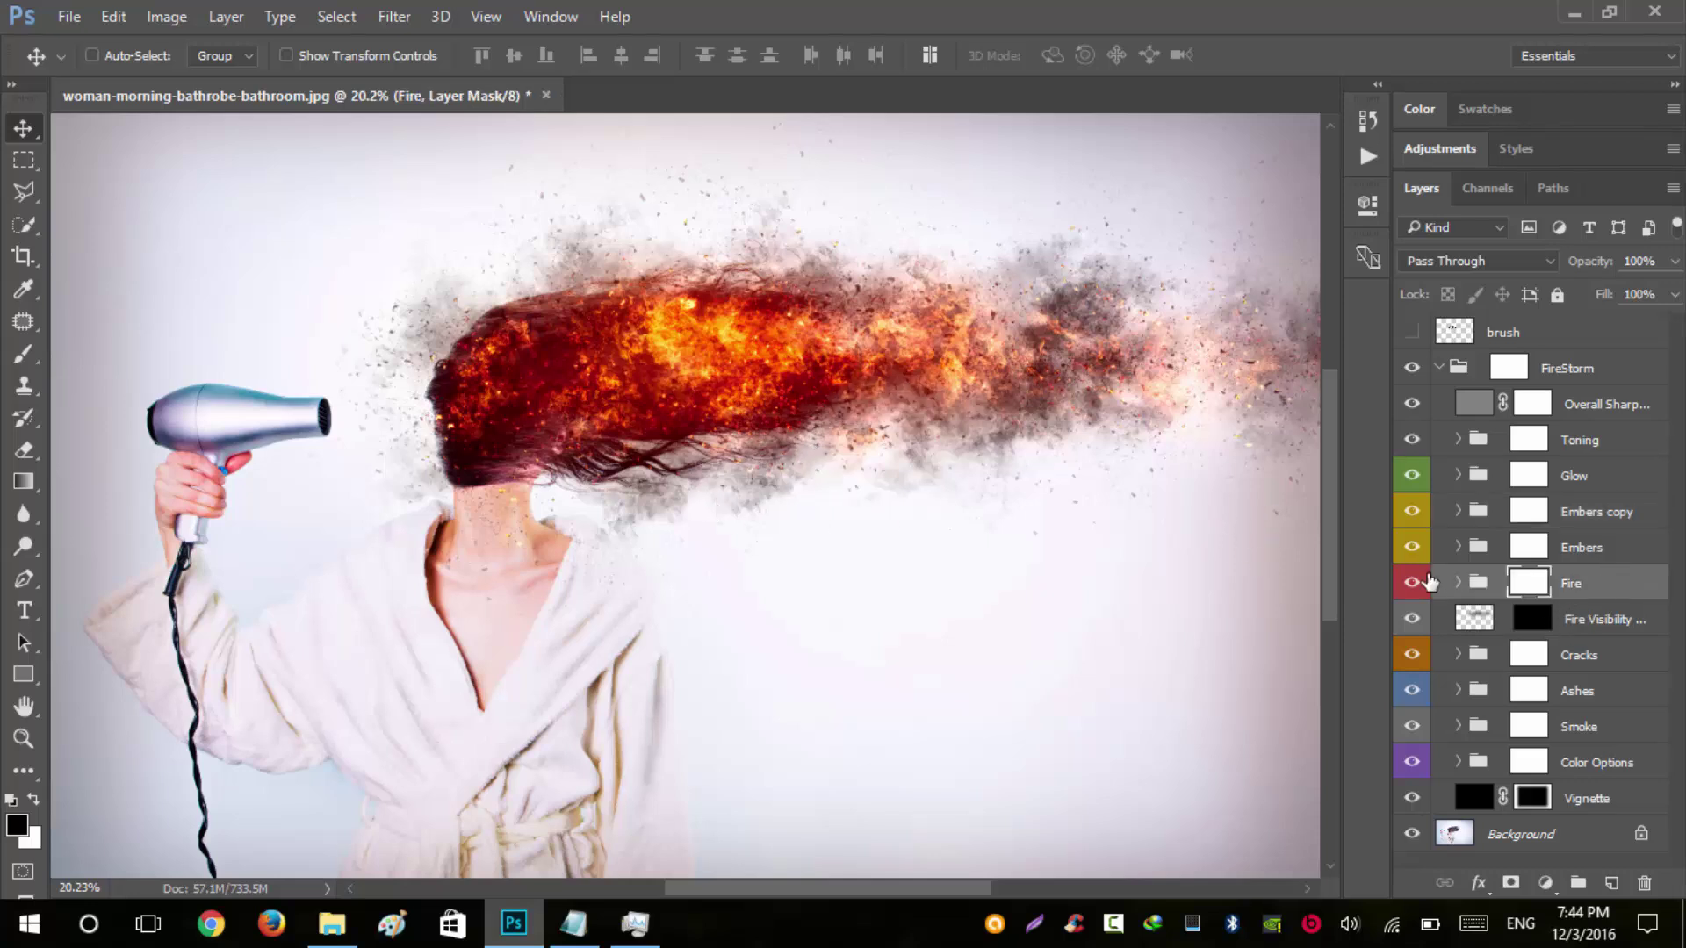
click(1411, 588)
click(1411, 588)
click(1633, 621)
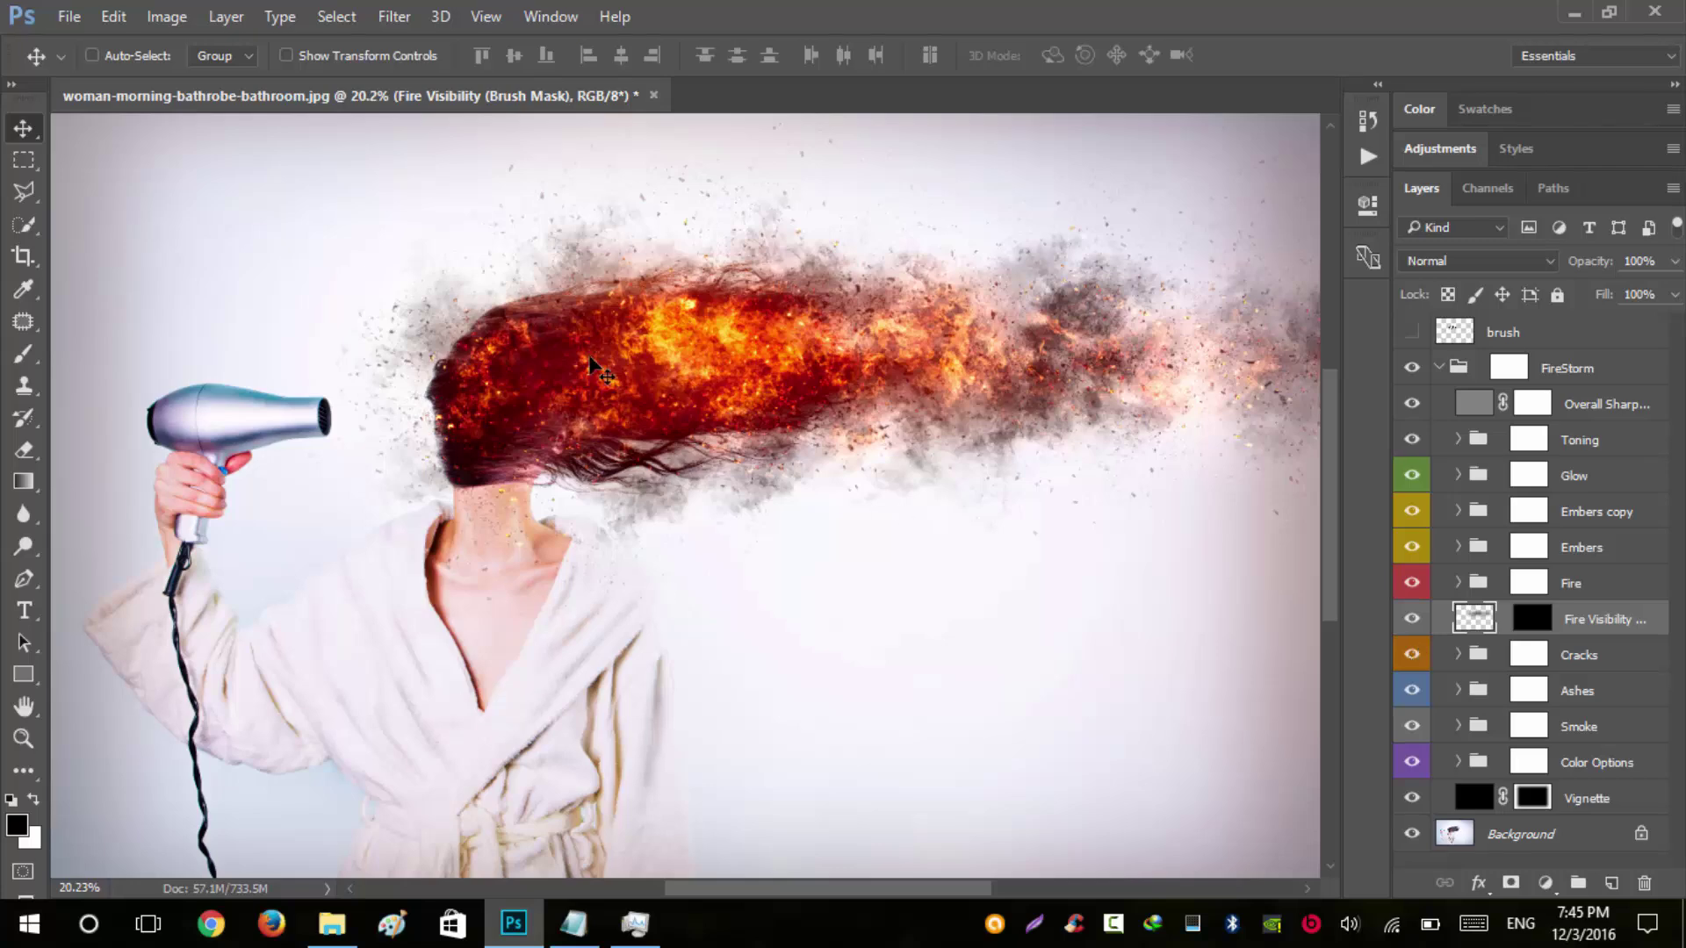
- Compare the Fire Visibility layer off and on, then hide the Cracks group's lava texture
scroll(518, 356, up, 4)
scroll(595, 356, up, 2)
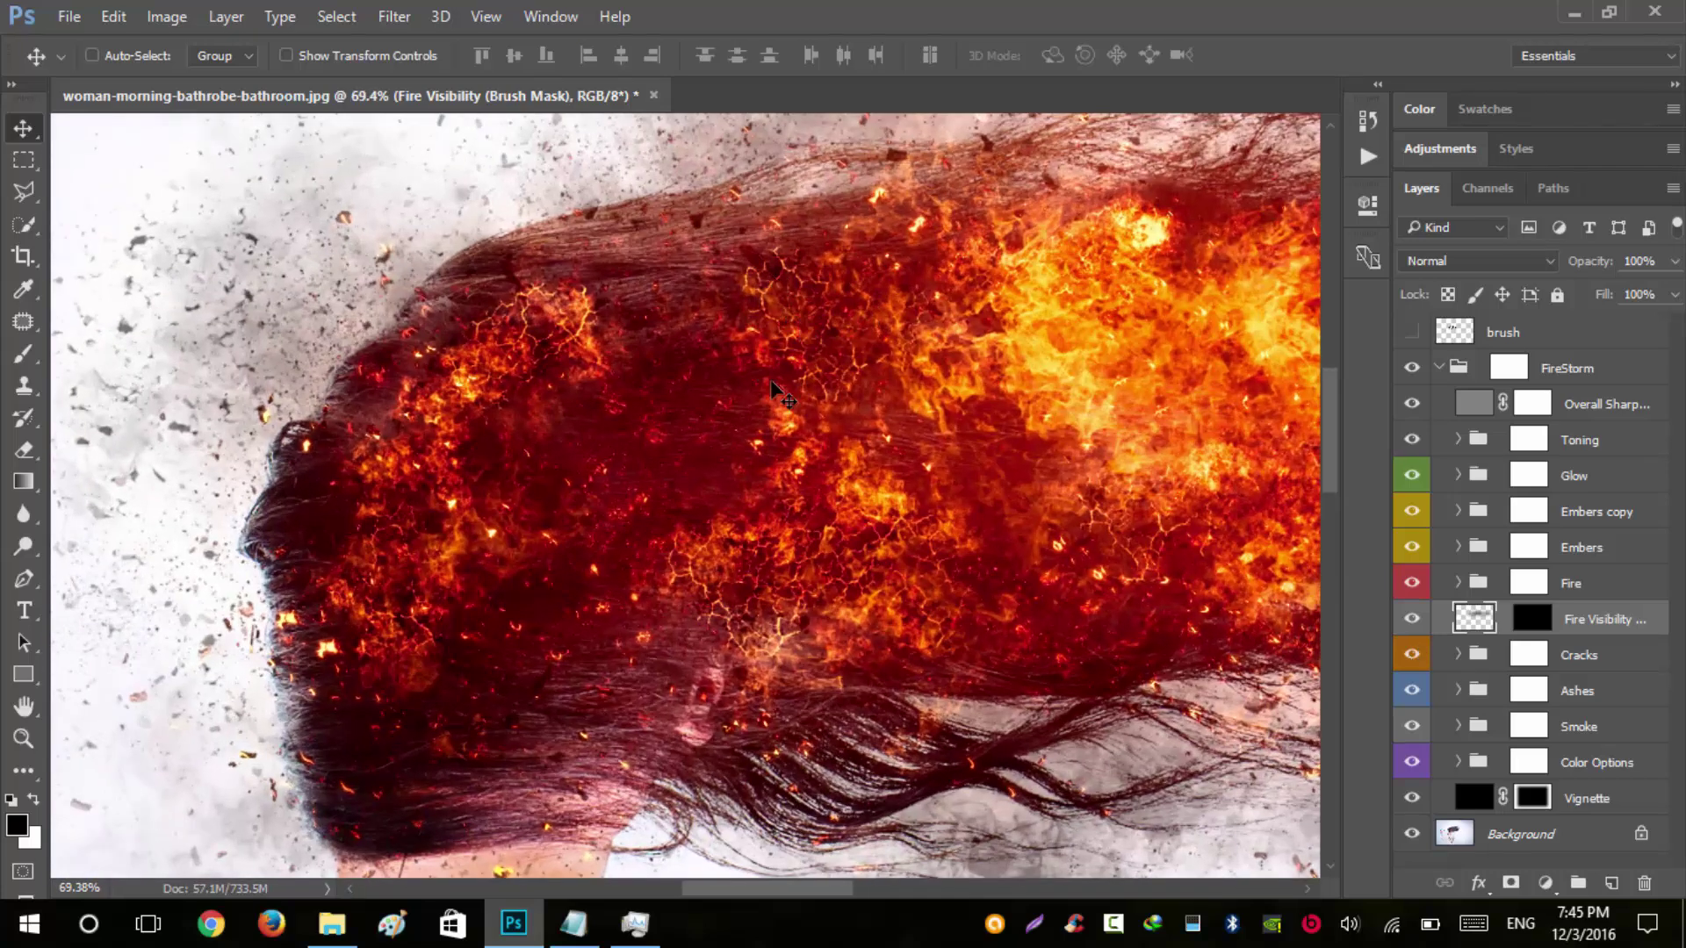
click(1410, 621)
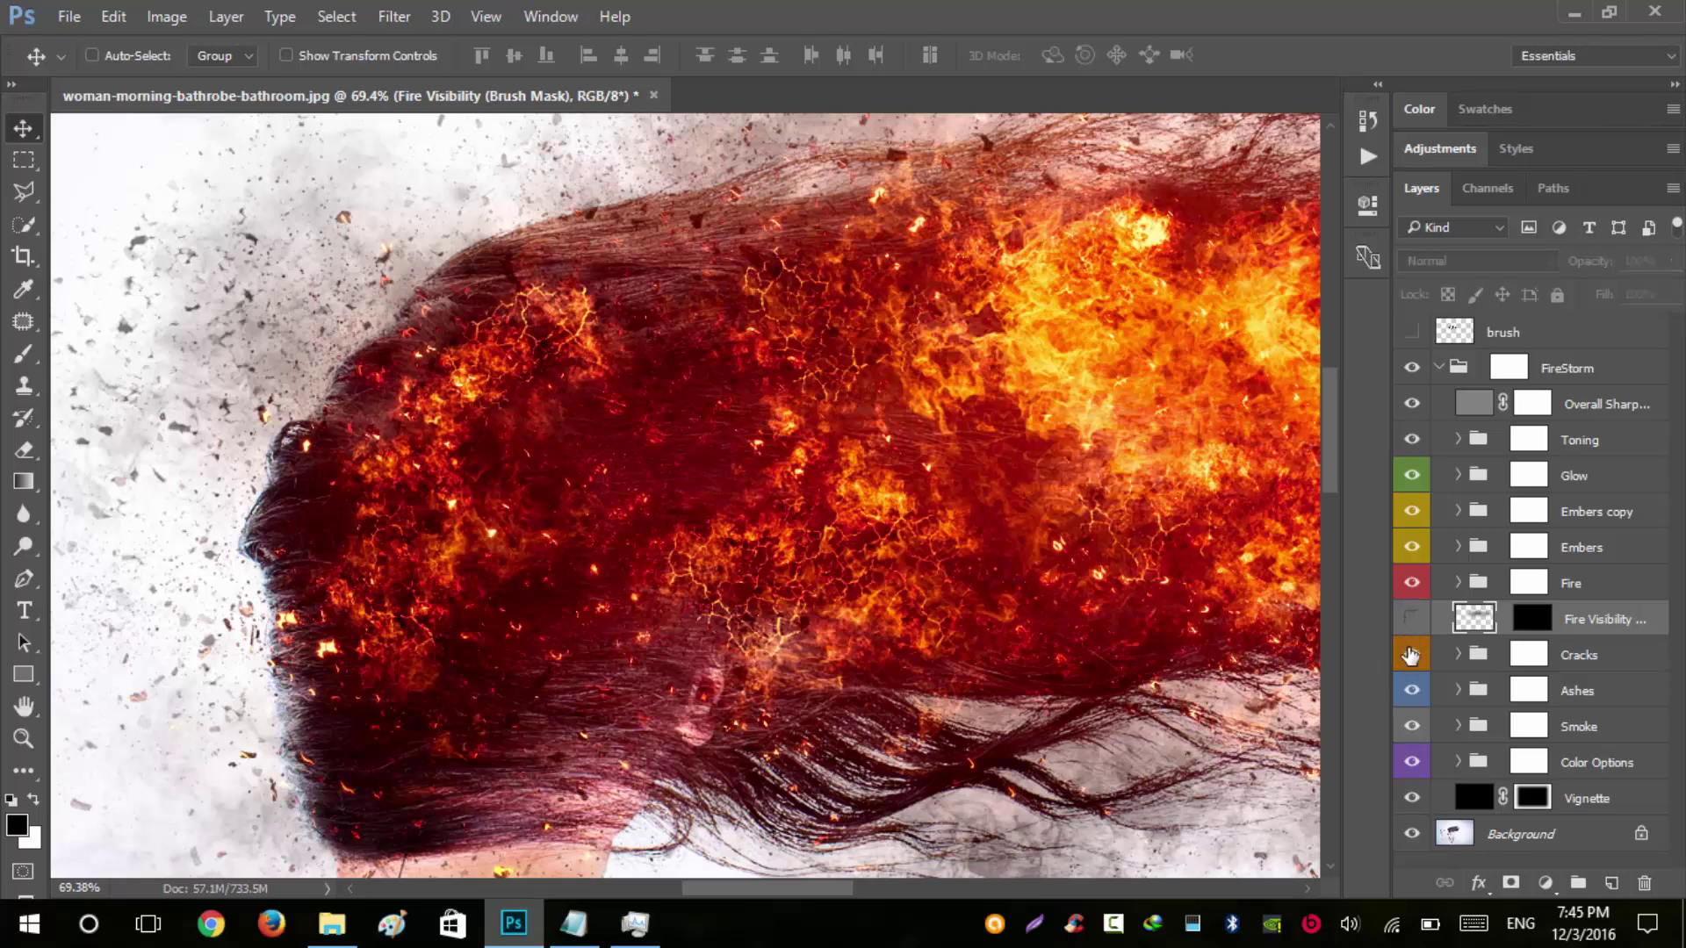
click(1411, 622)
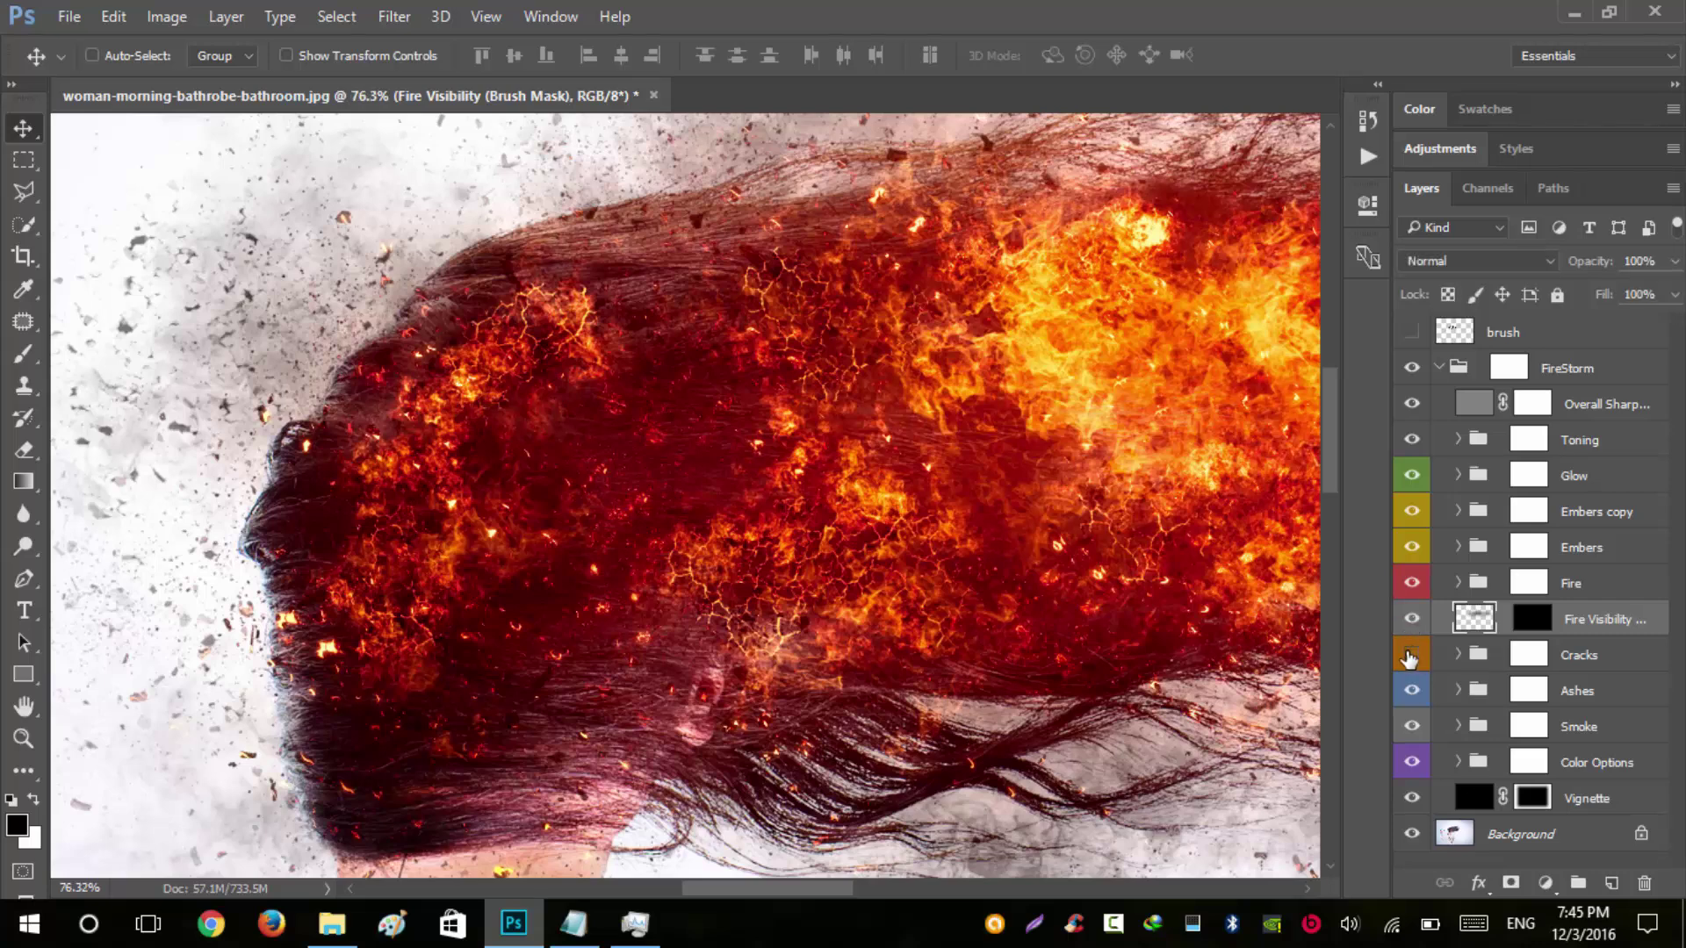
click(1410, 658)
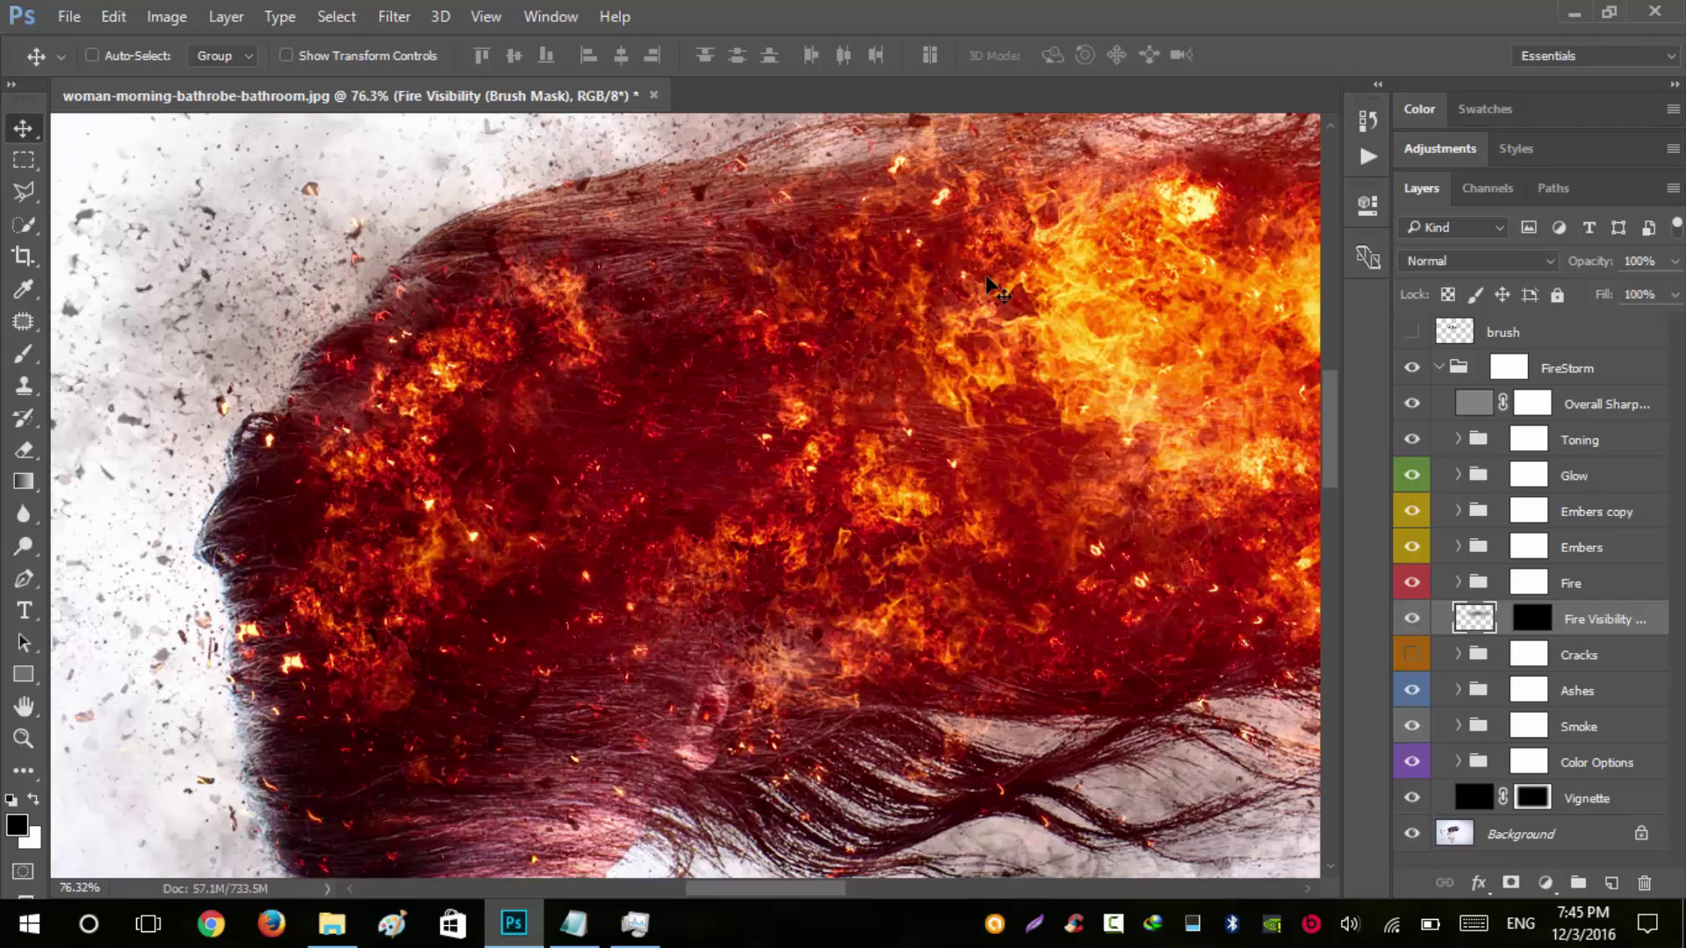
scroll(796, 525, down, 8)
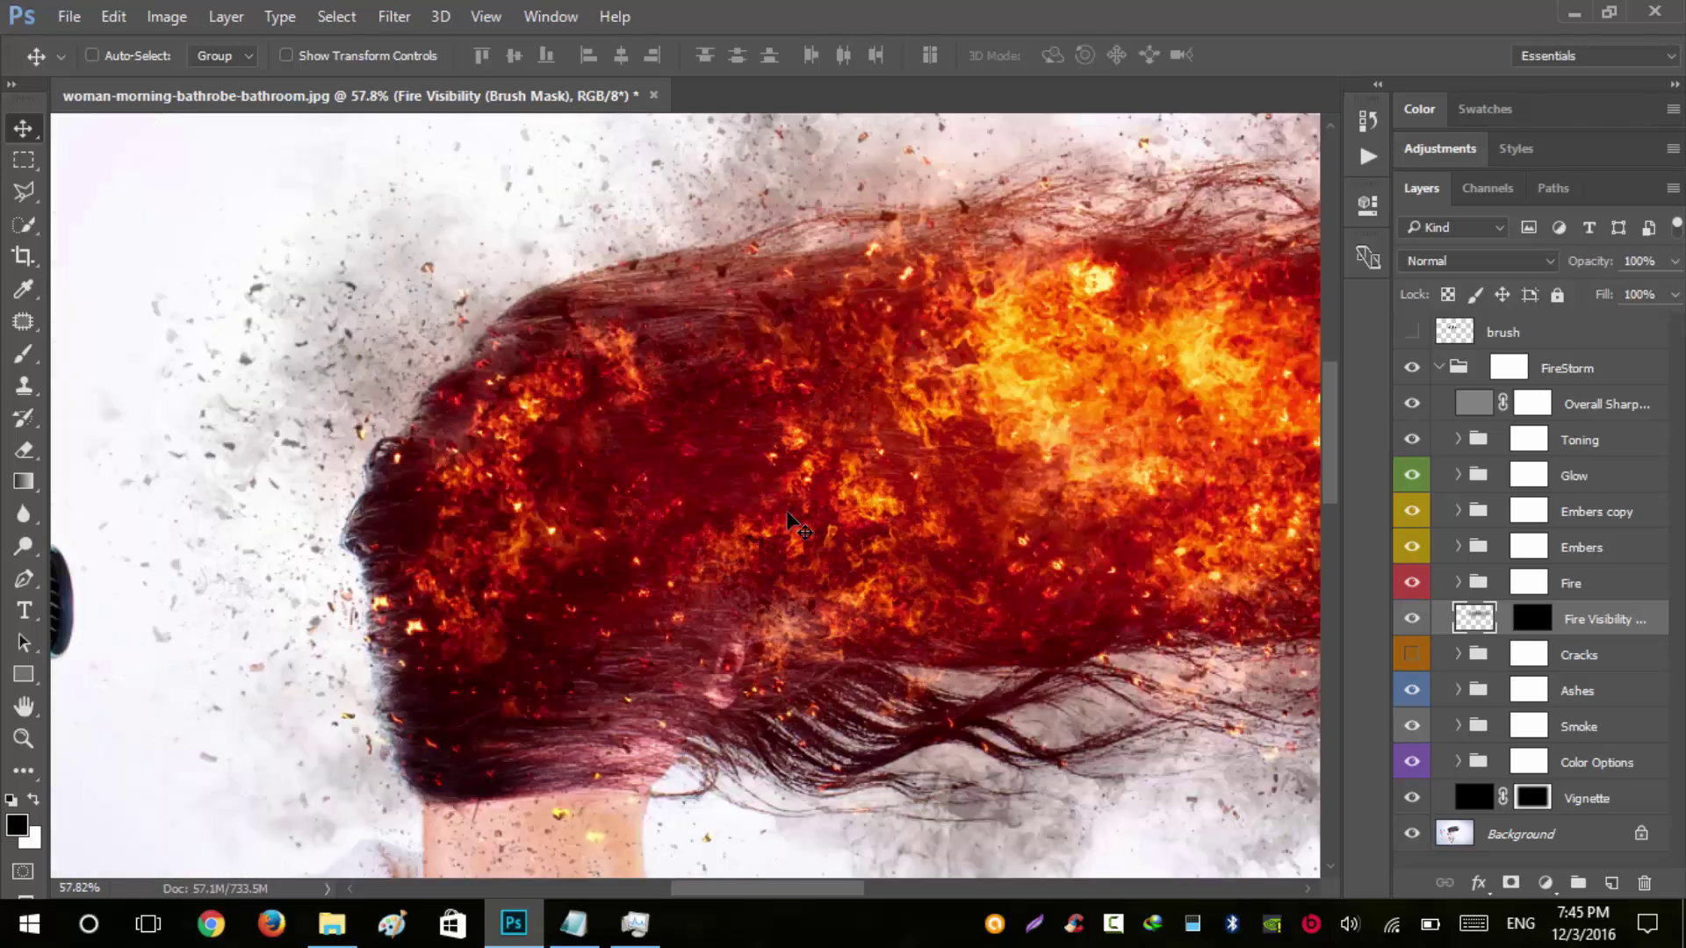
scroll(797, 525, down, 4)
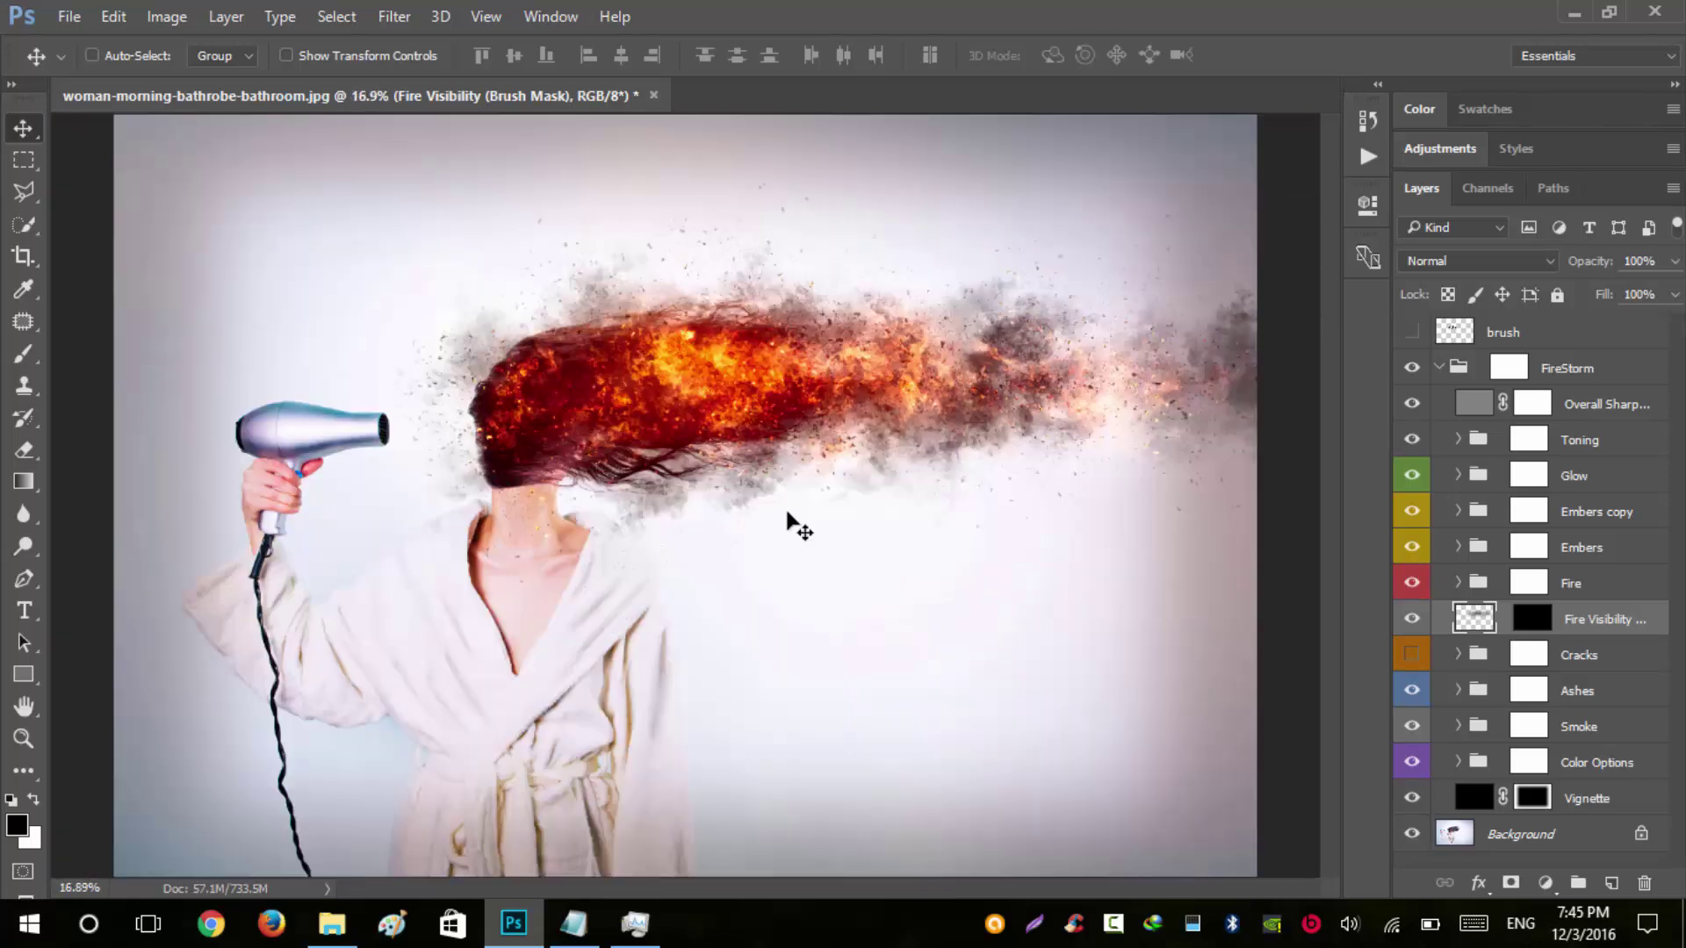
- Restore the Cracks group and compare the Ashes group off and on
click(1411, 657)
click(1412, 691)
click(1412, 691)
- Duplicate the Ashes group and shift the Ashes copy 0.813 in to the right
click(1612, 697)
key(ctrl+j)
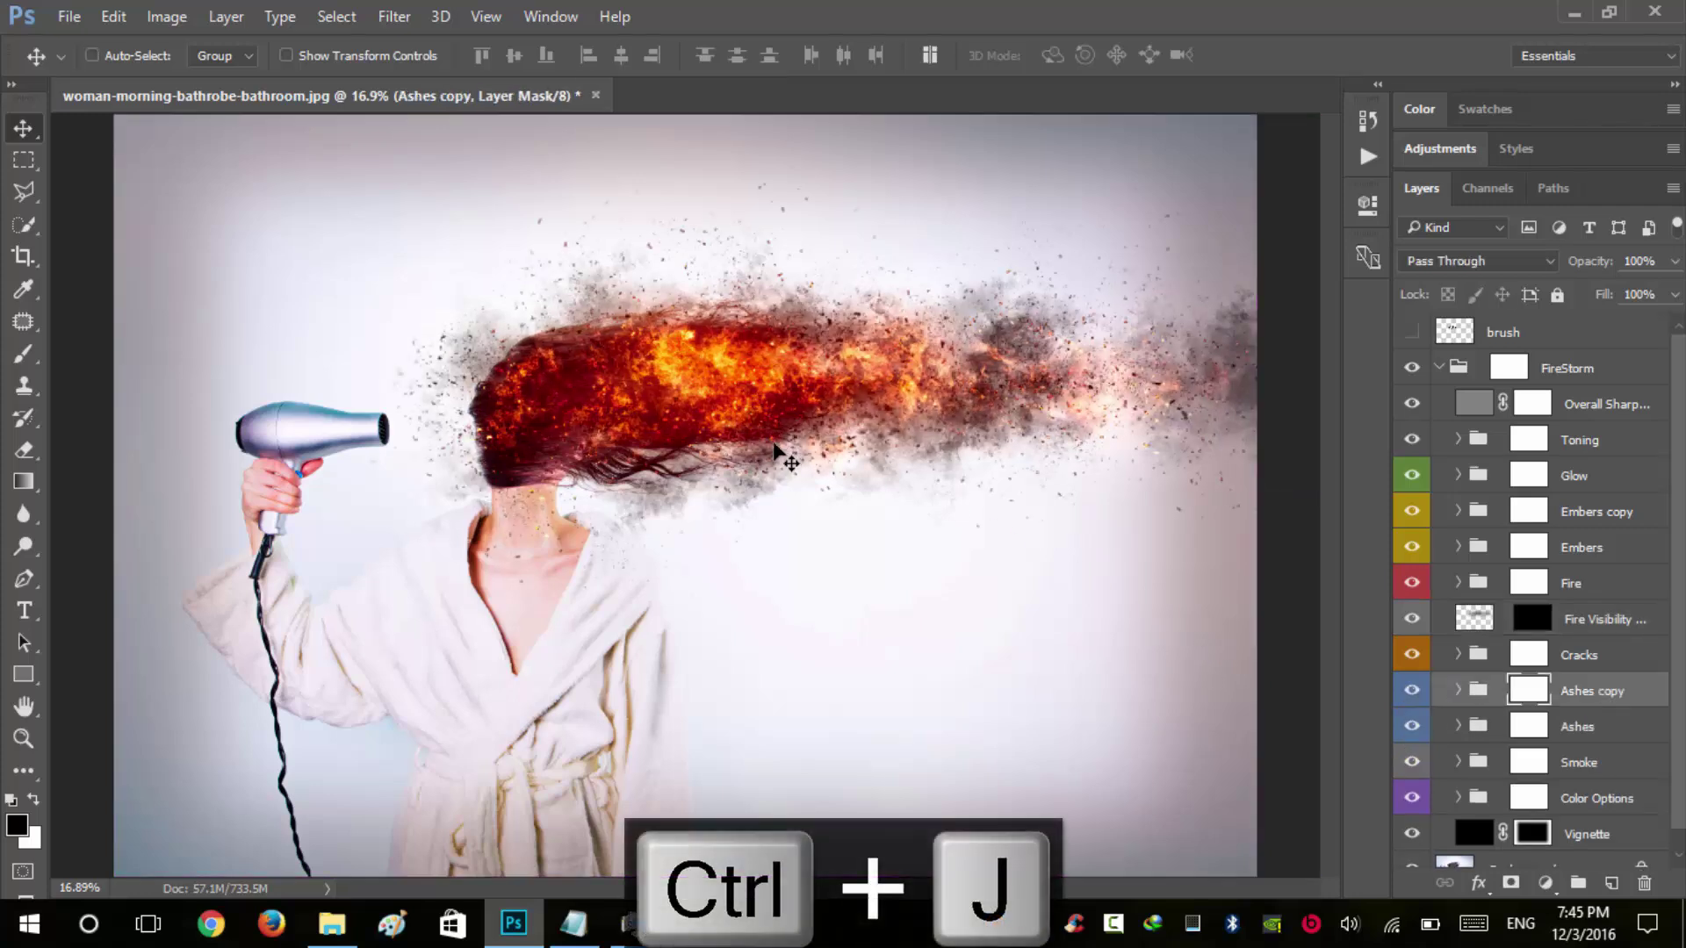
drag(790, 451, 949, 454)
click(1484, 694)
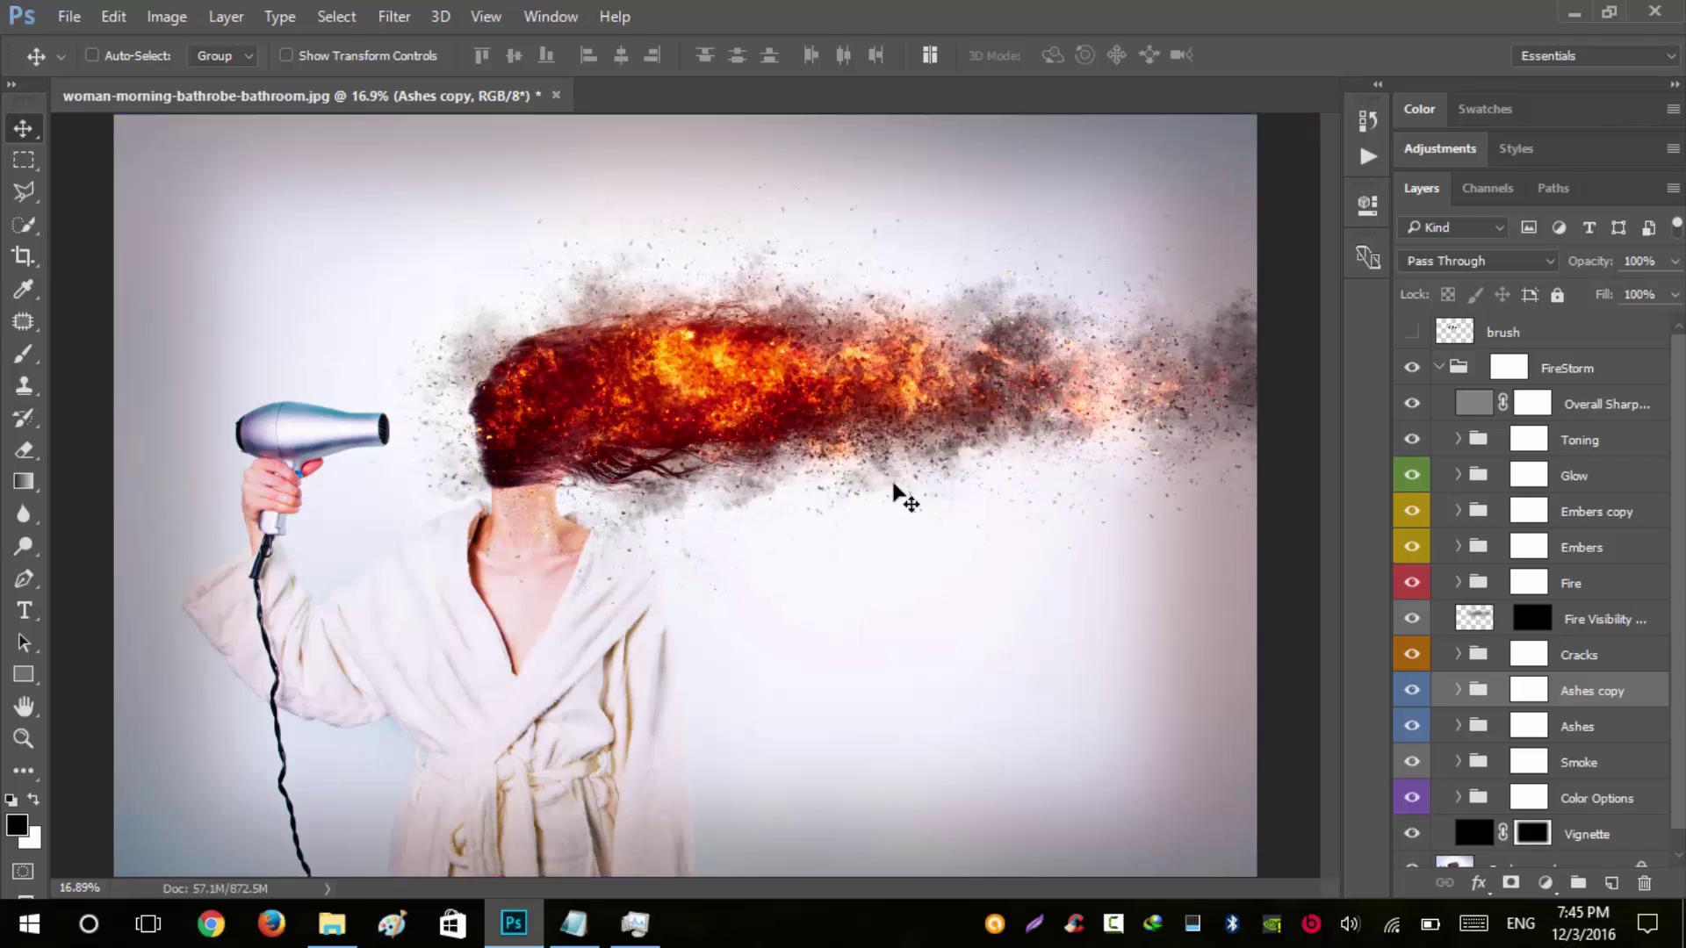
scroll(1514, 698, down, 1)
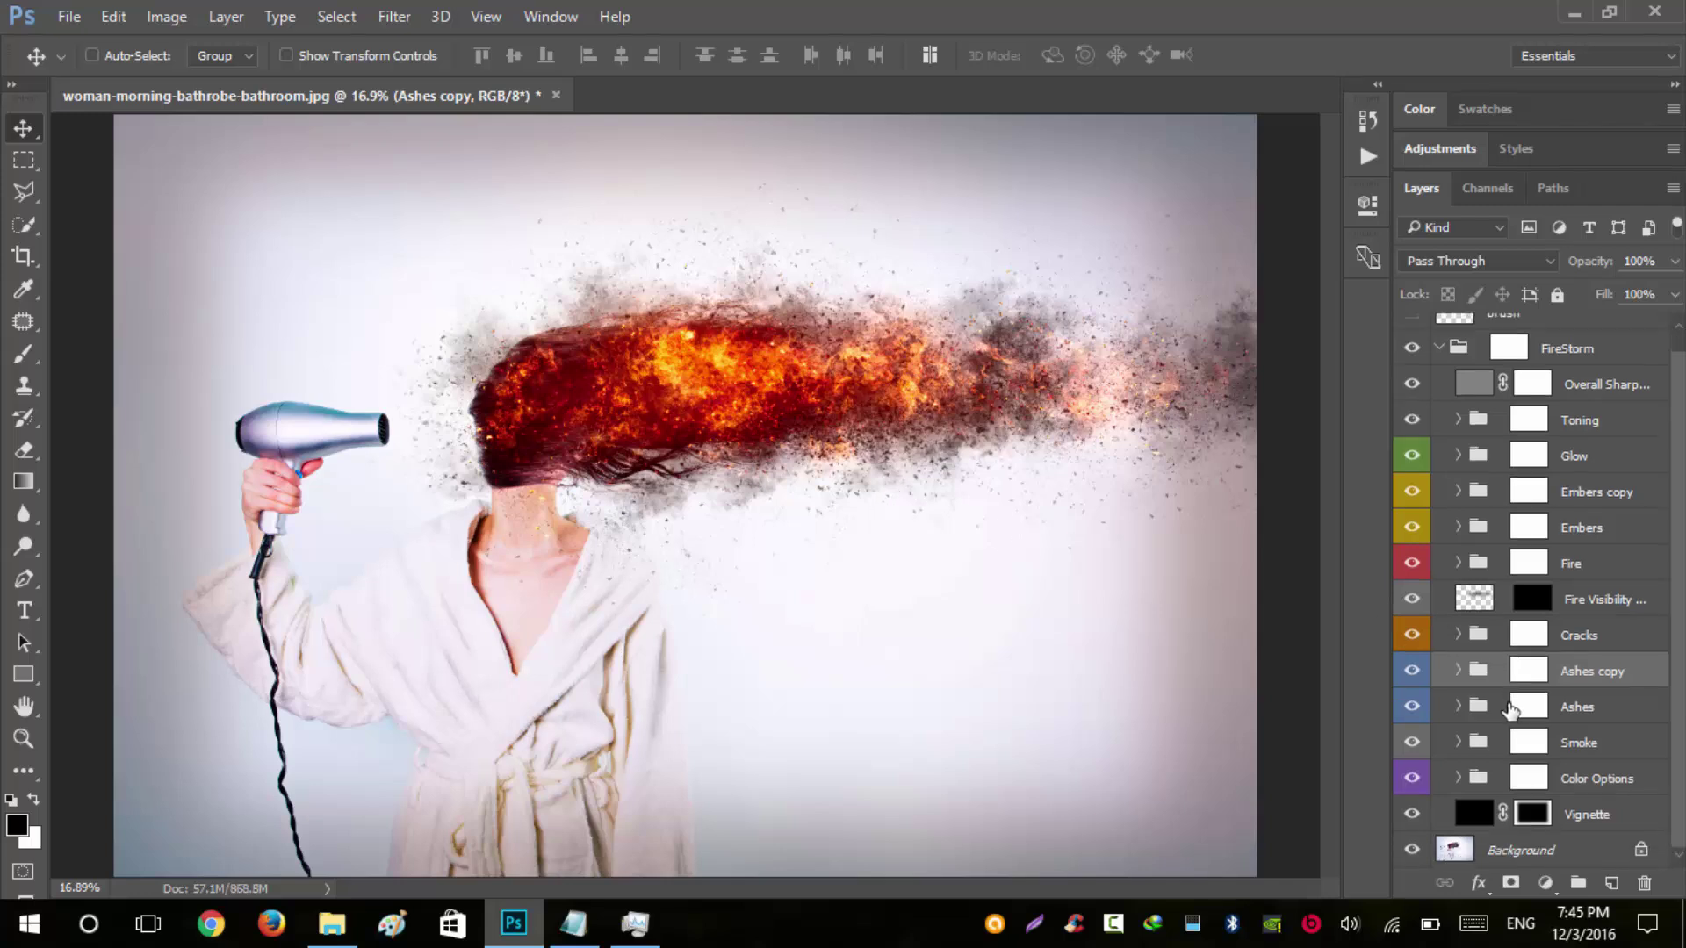
click(1597, 778)
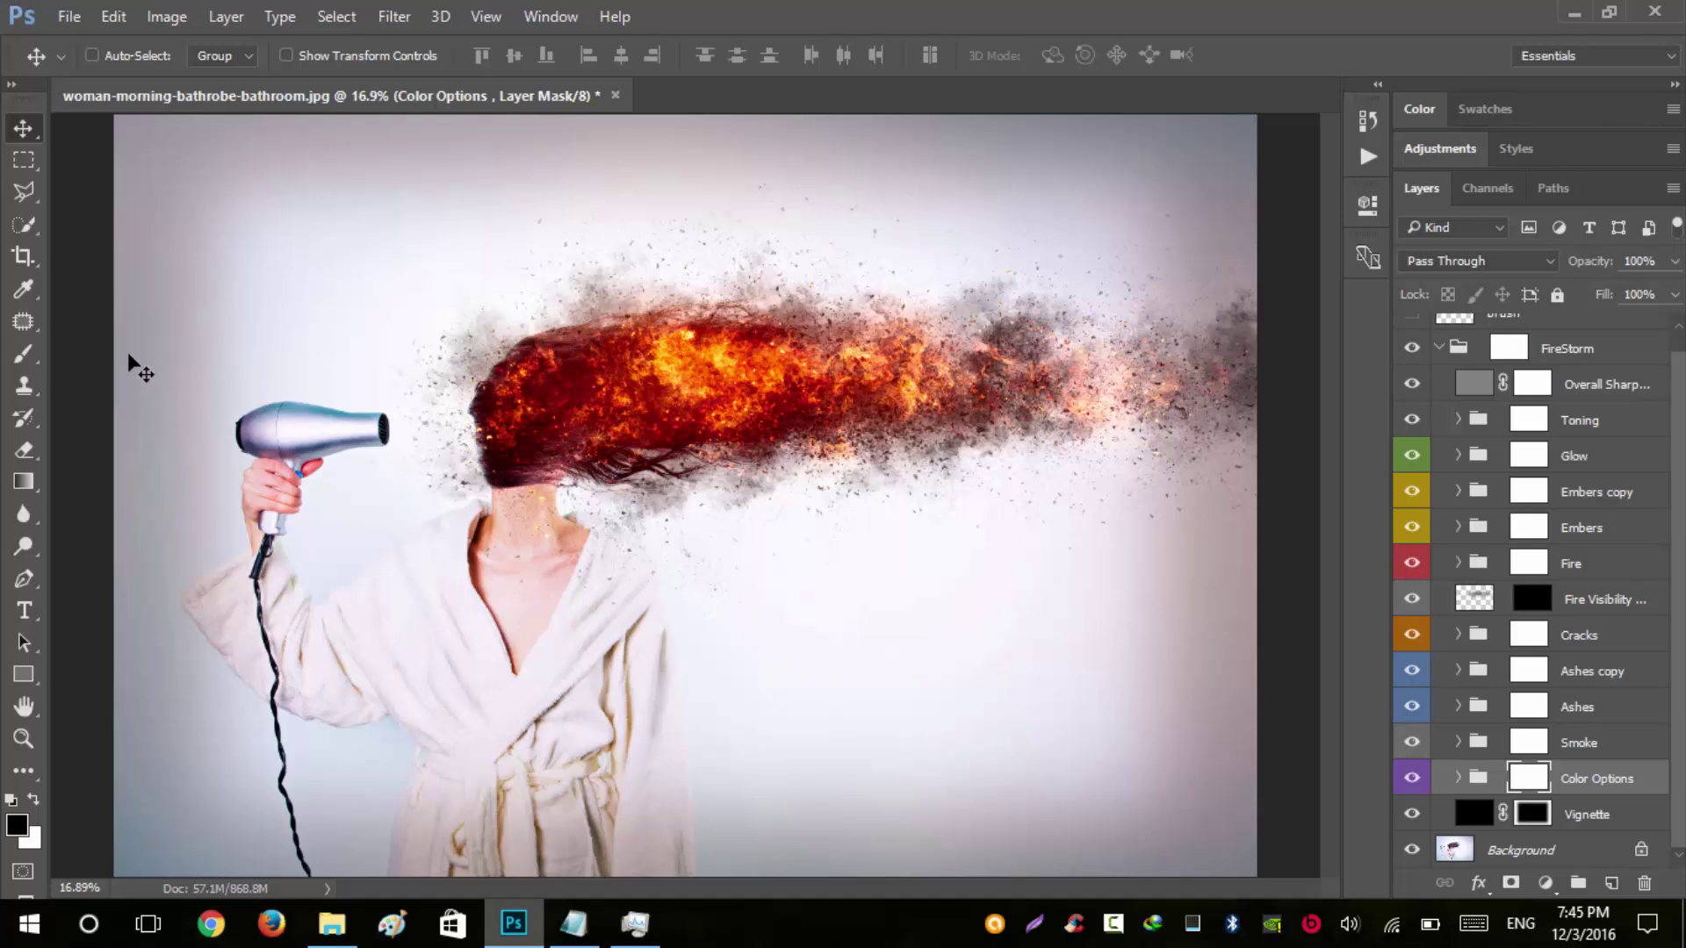
click(1602, 826)
click(1410, 815)
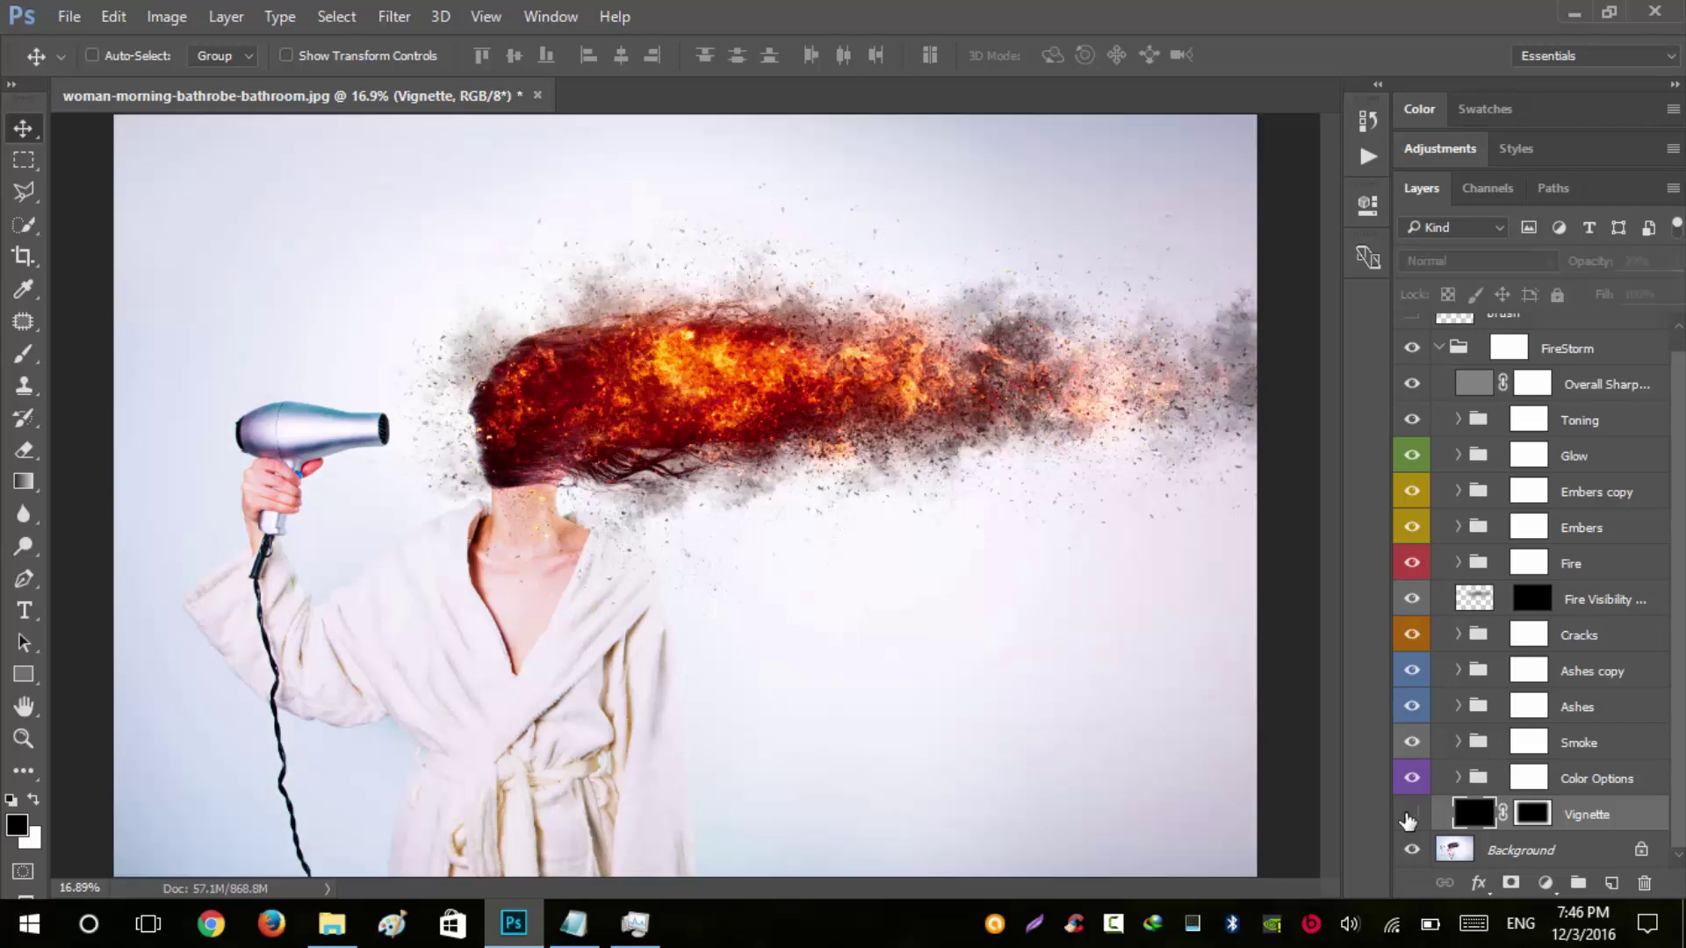
click(1410, 815)
click(1455, 780)
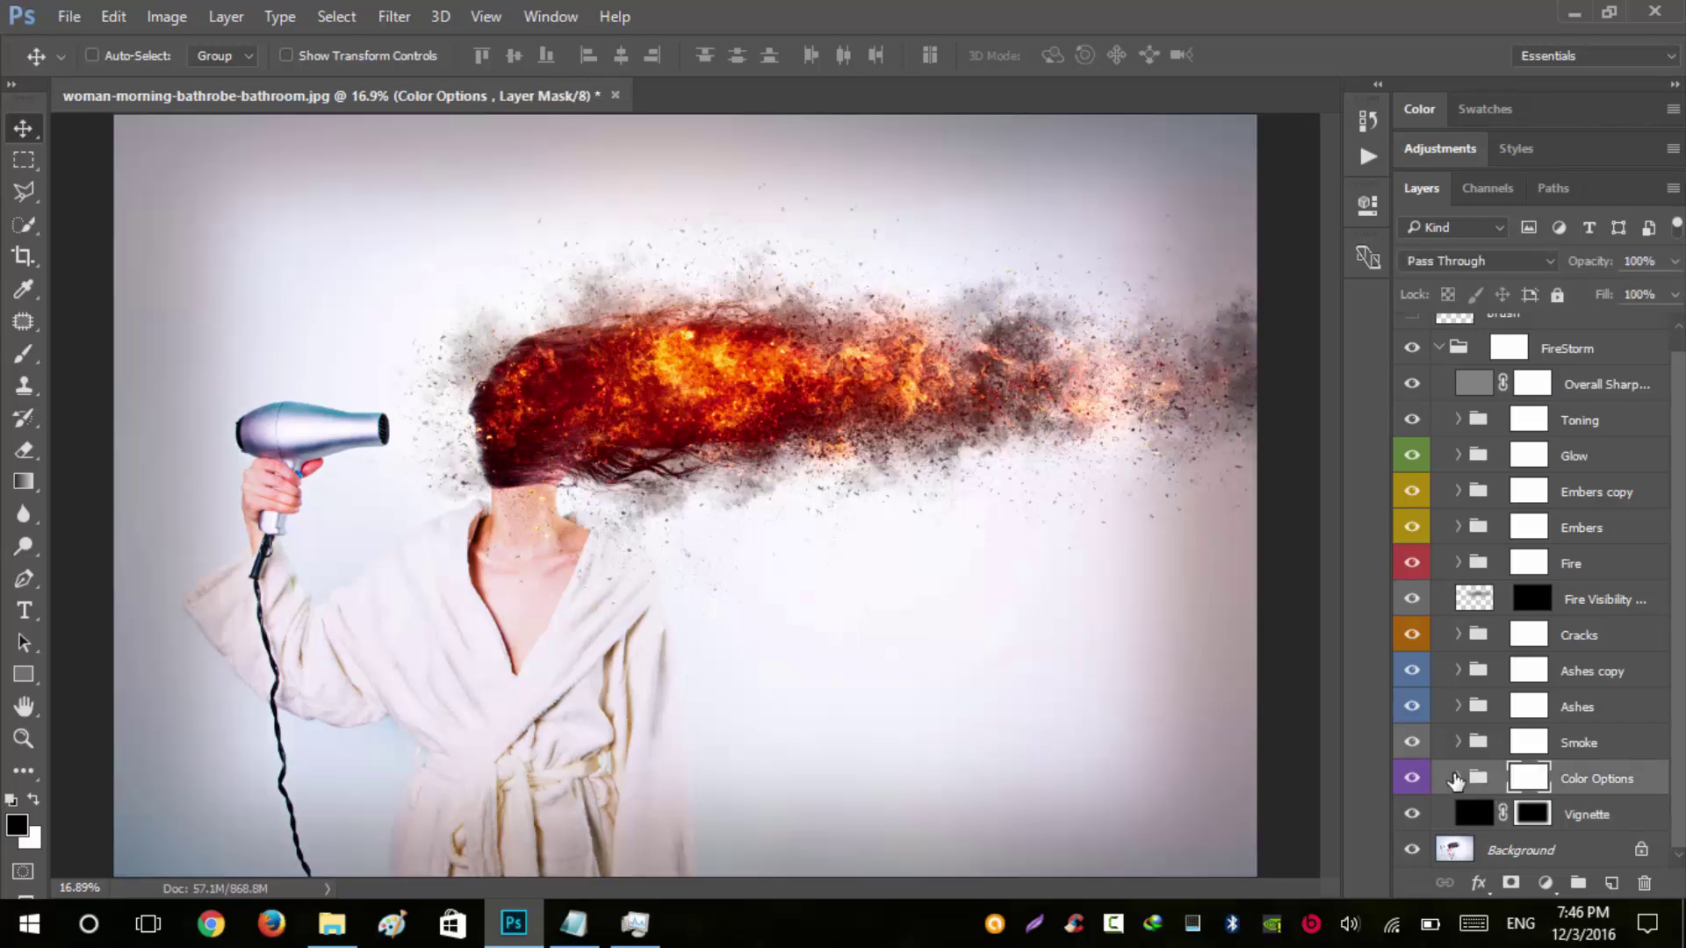
click(1458, 779)
scroll(1509, 775, down, 3)
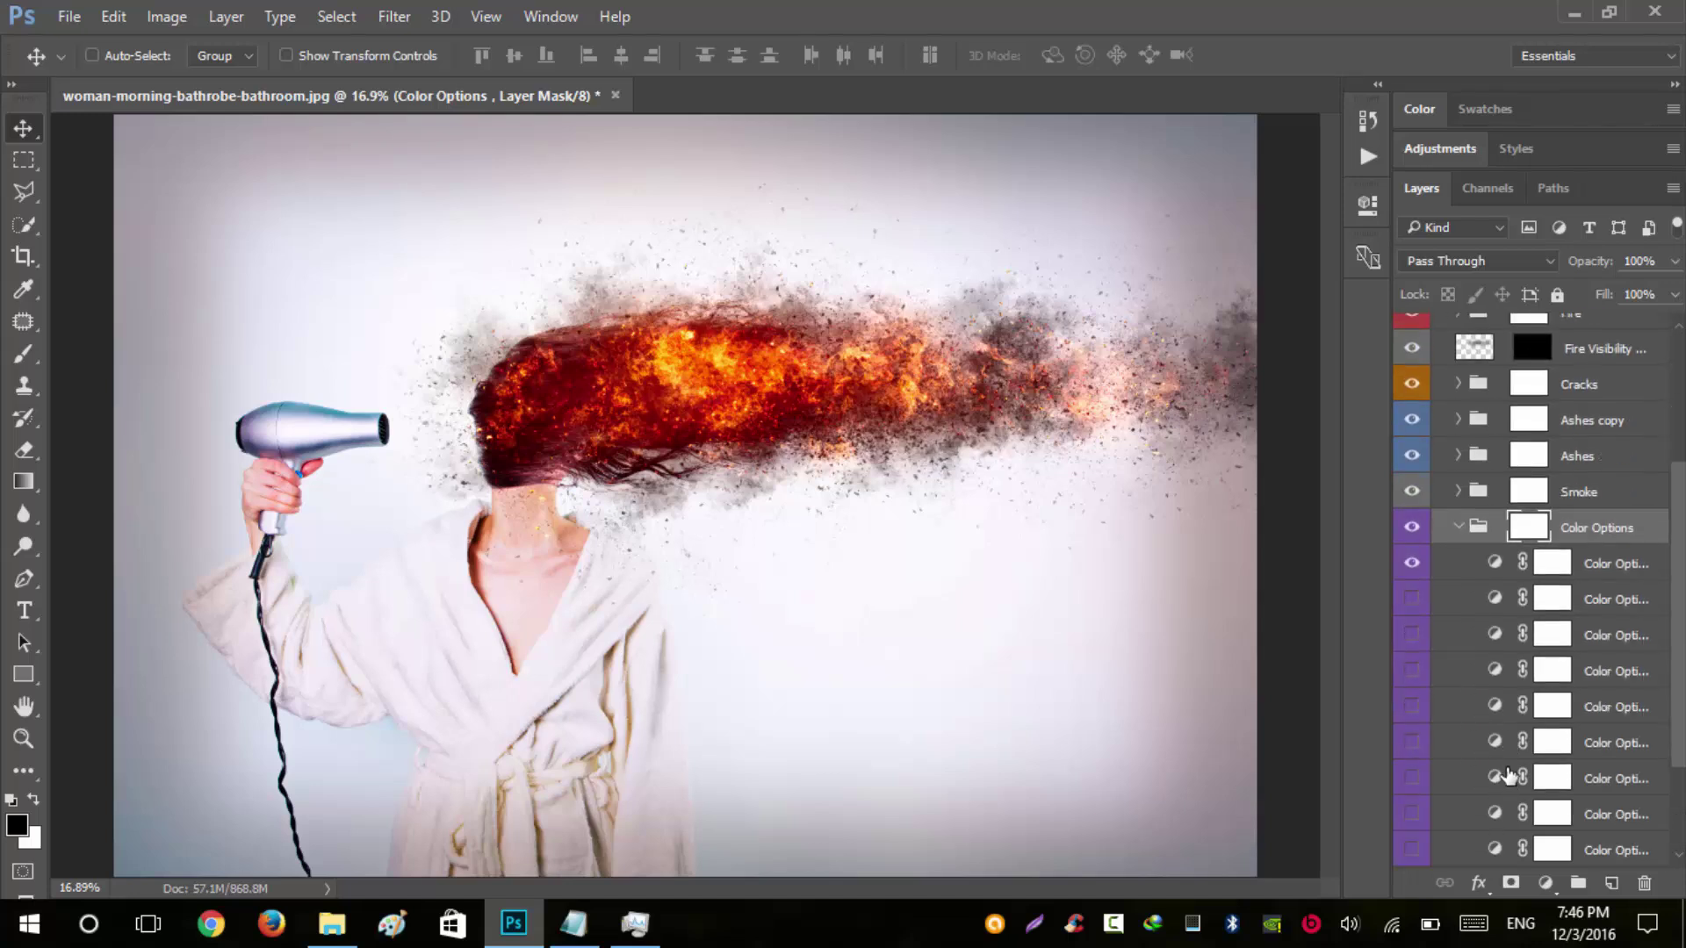
click(1412, 562)
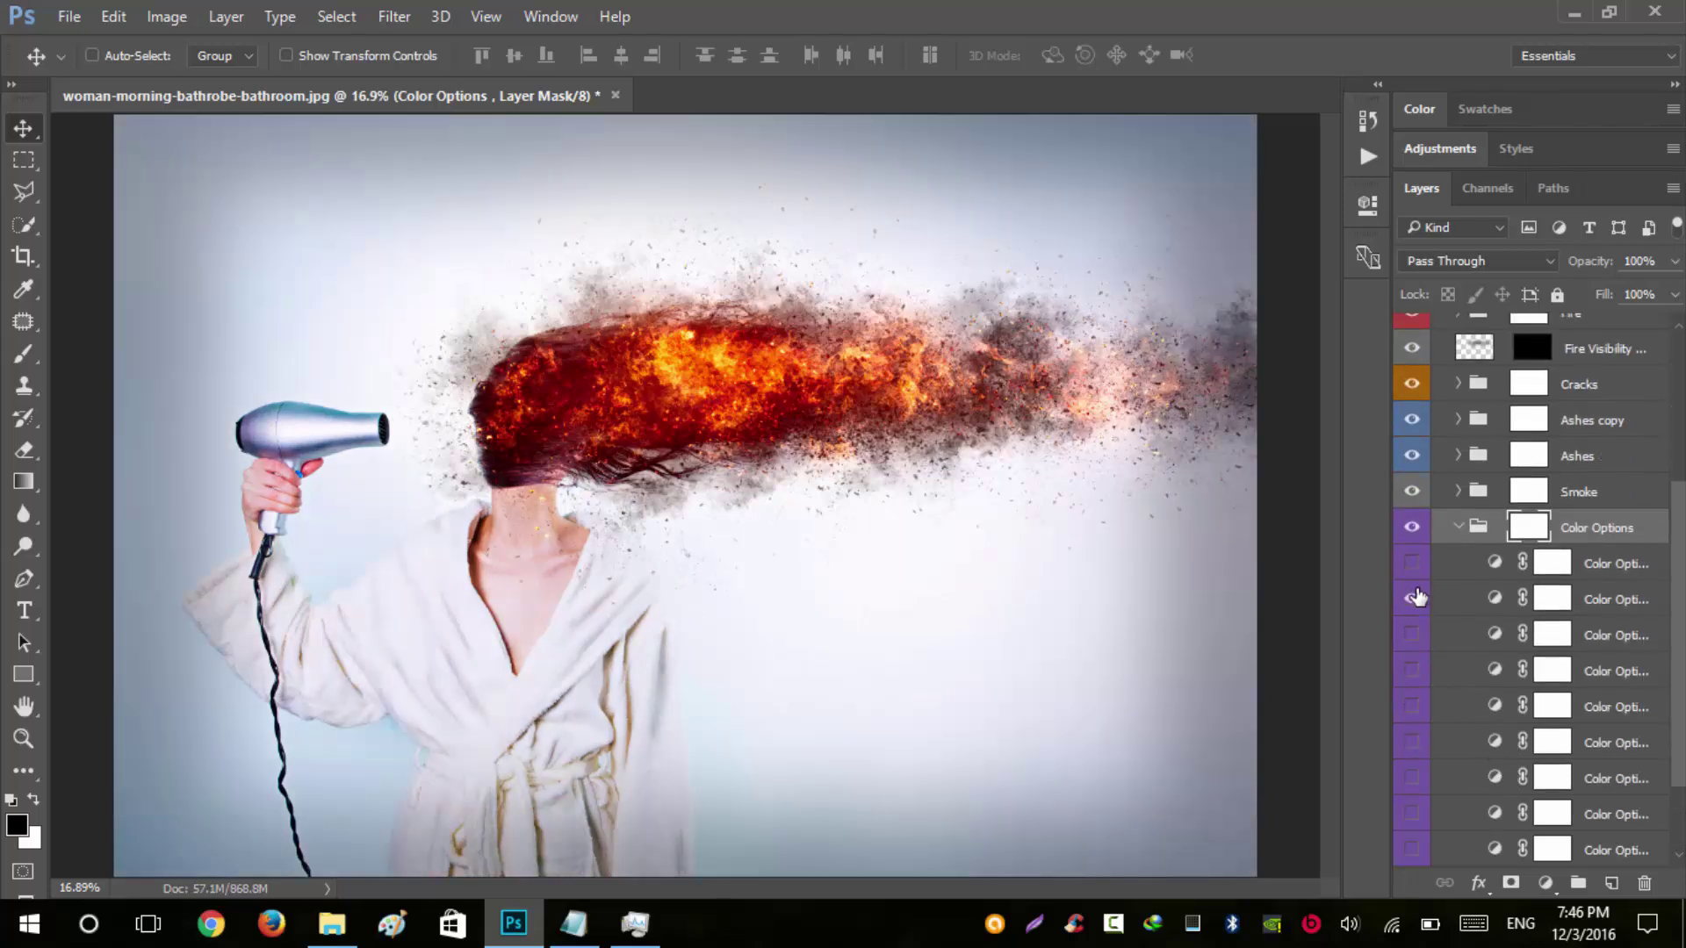
click(1413, 598)
click(1412, 671)
click(1412, 671)
click(1412, 707)
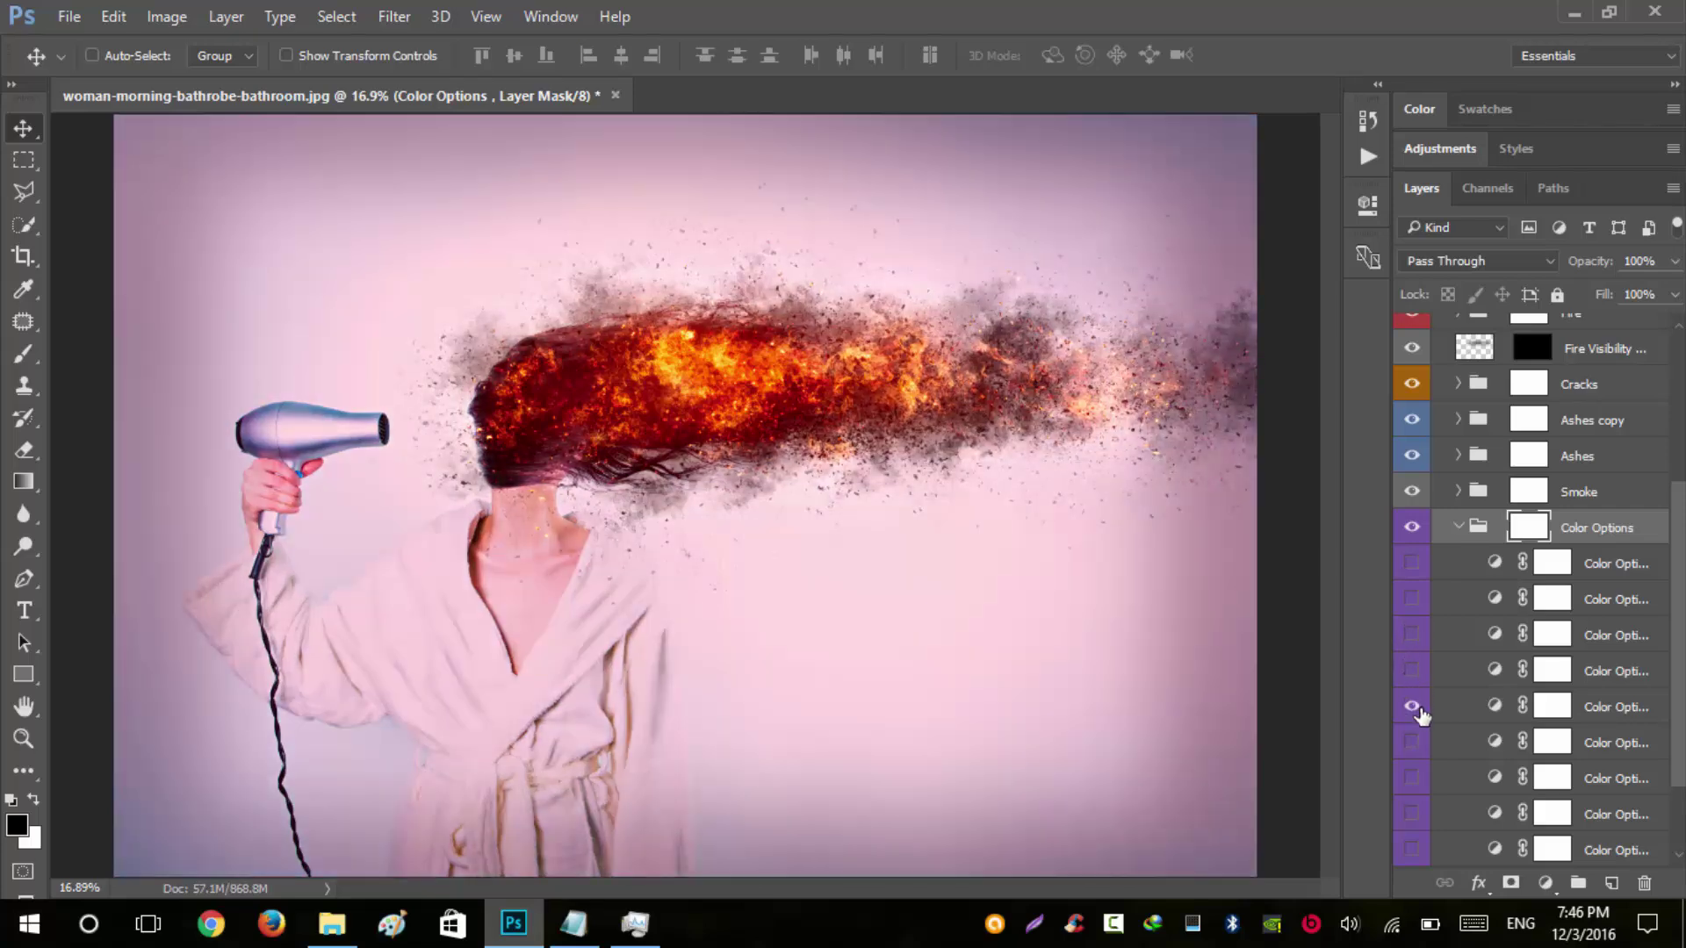
click(1416, 710)
click(1412, 743)
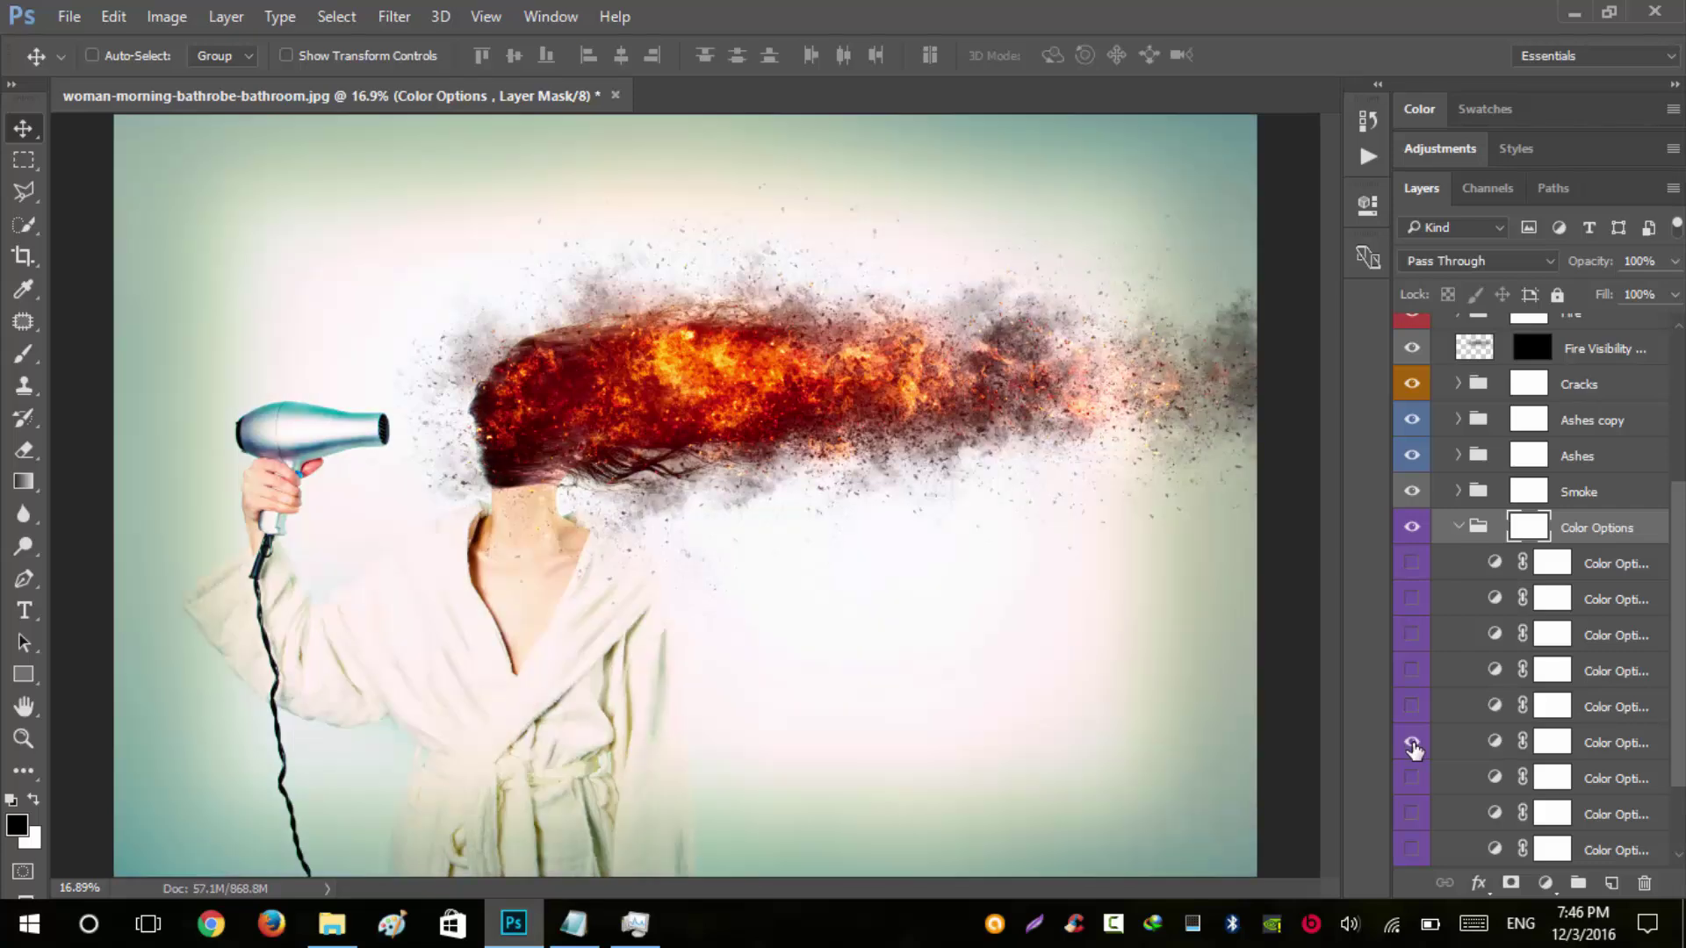
click(1413, 747)
click(1411, 779)
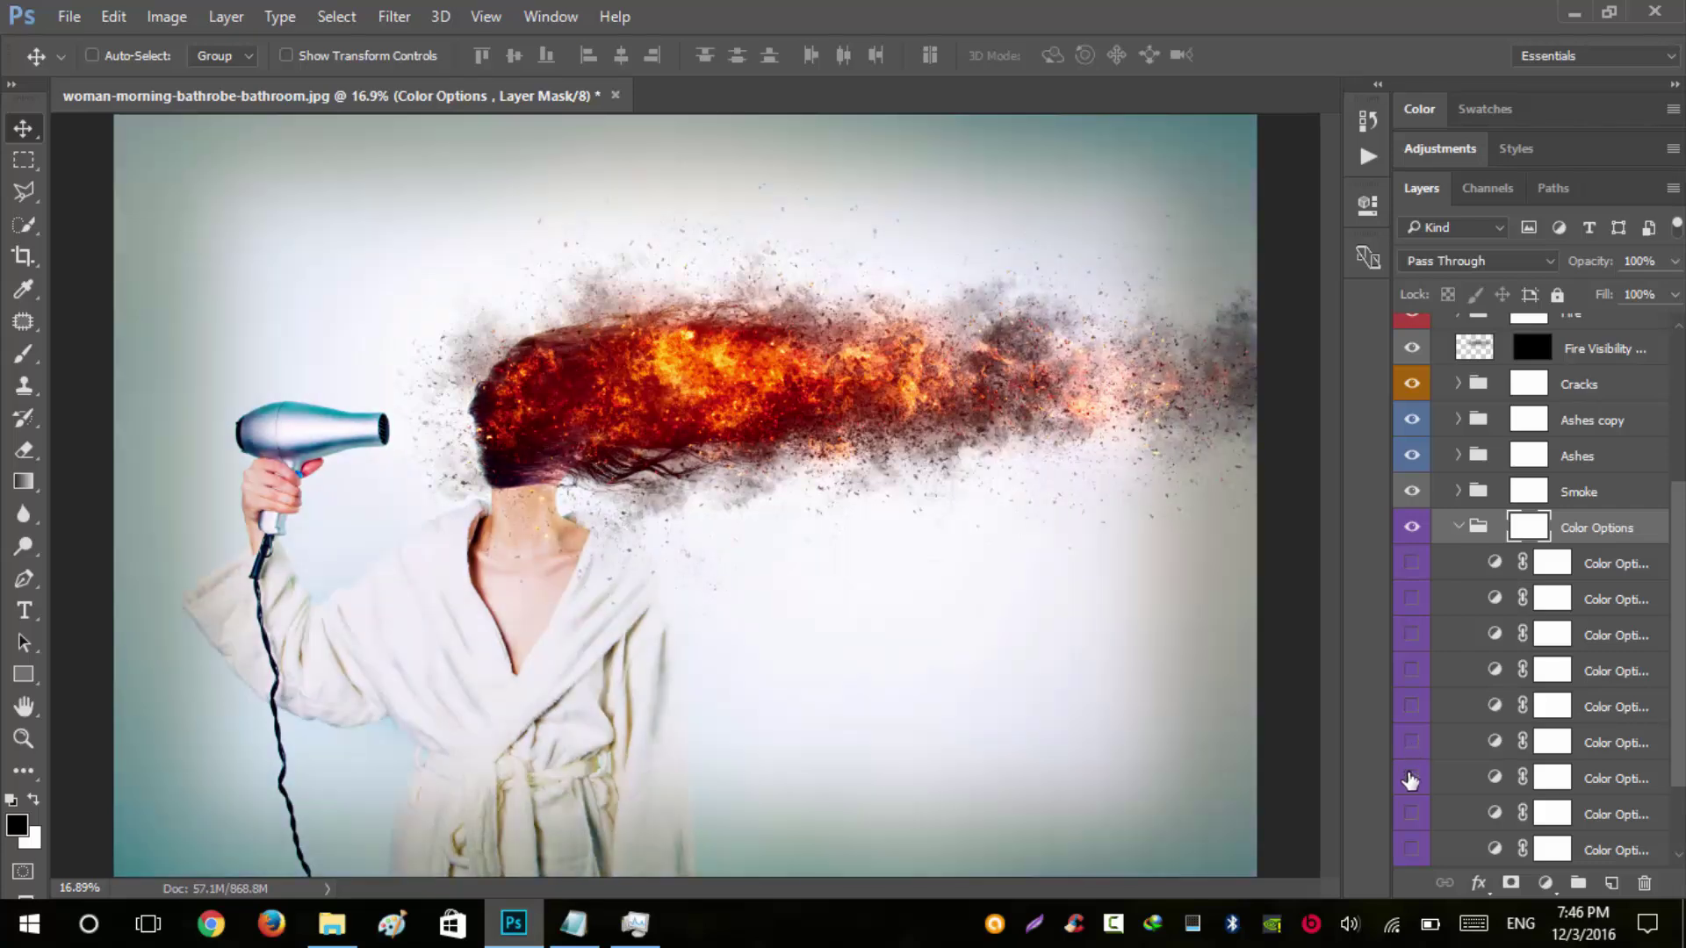
click(1411, 779)
click(1410, 814)
click(1409, 814)
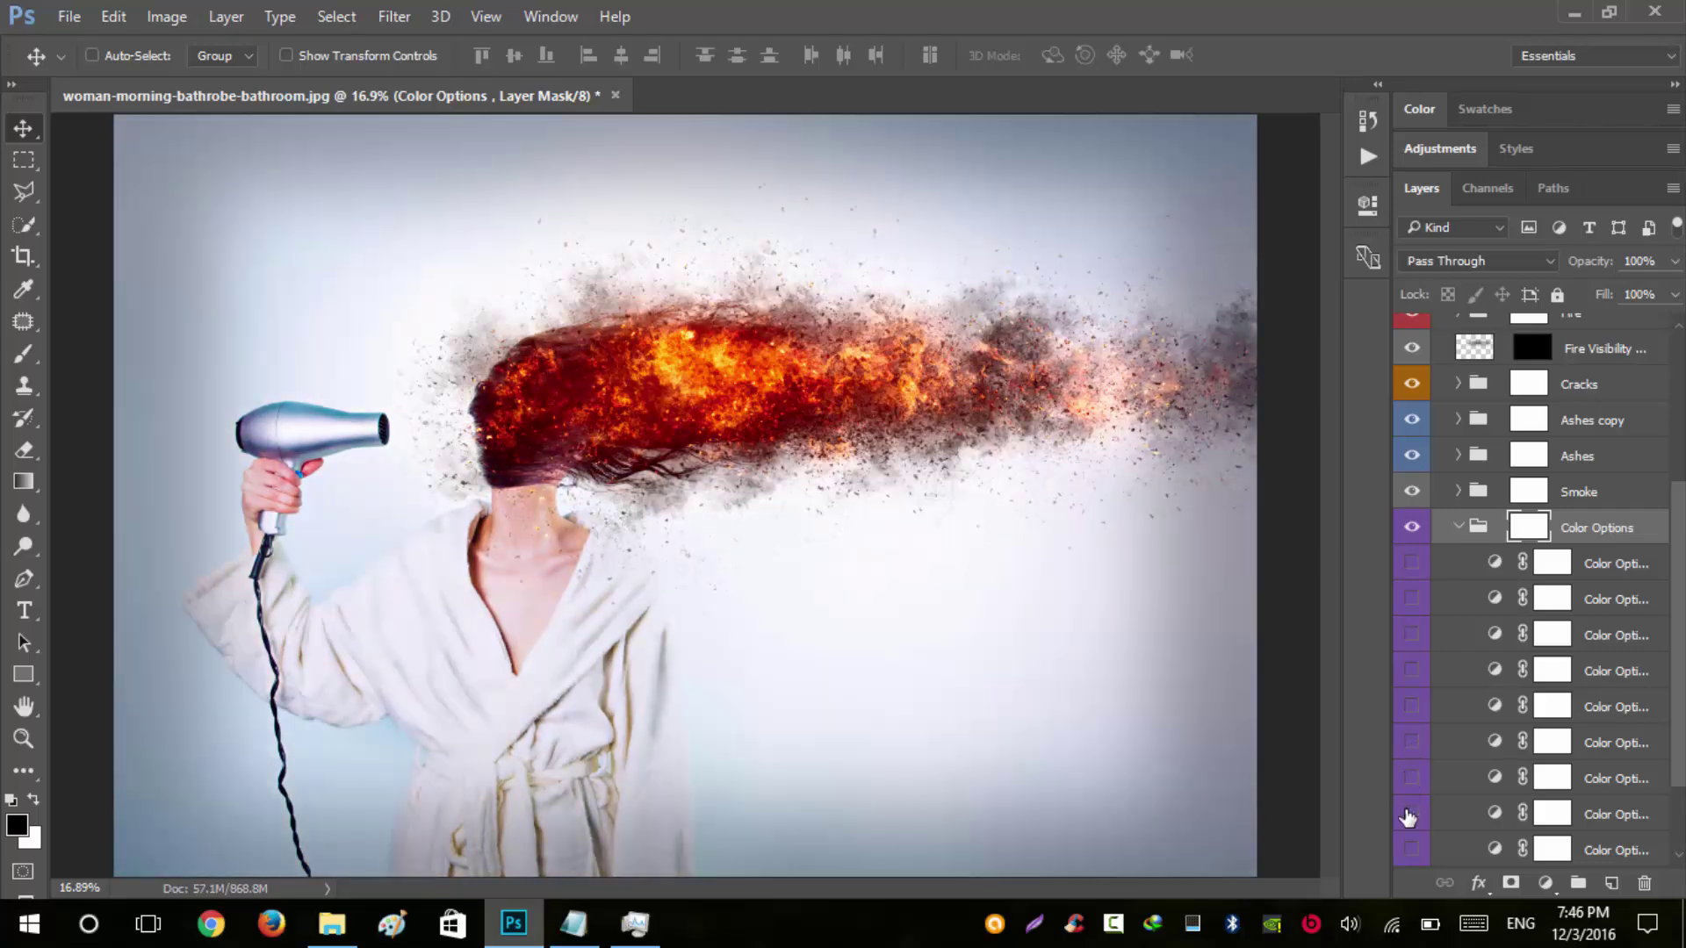
click(1412, 850)
click(1411, 850)
click(1411, 563)
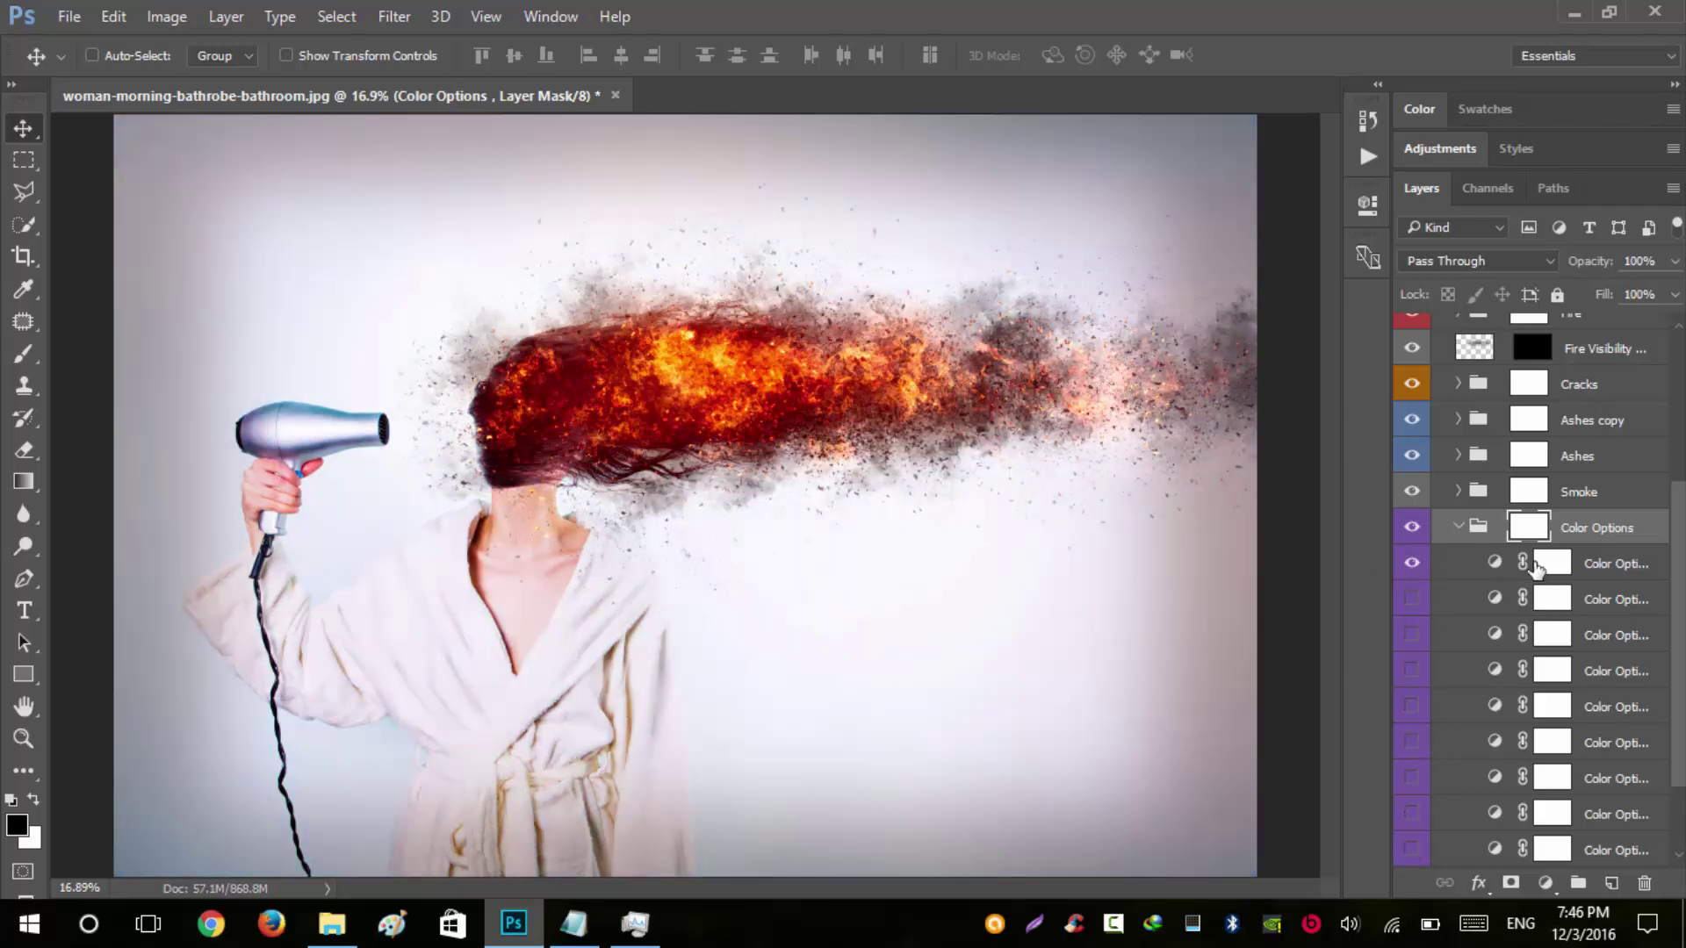
click(1459, 527)
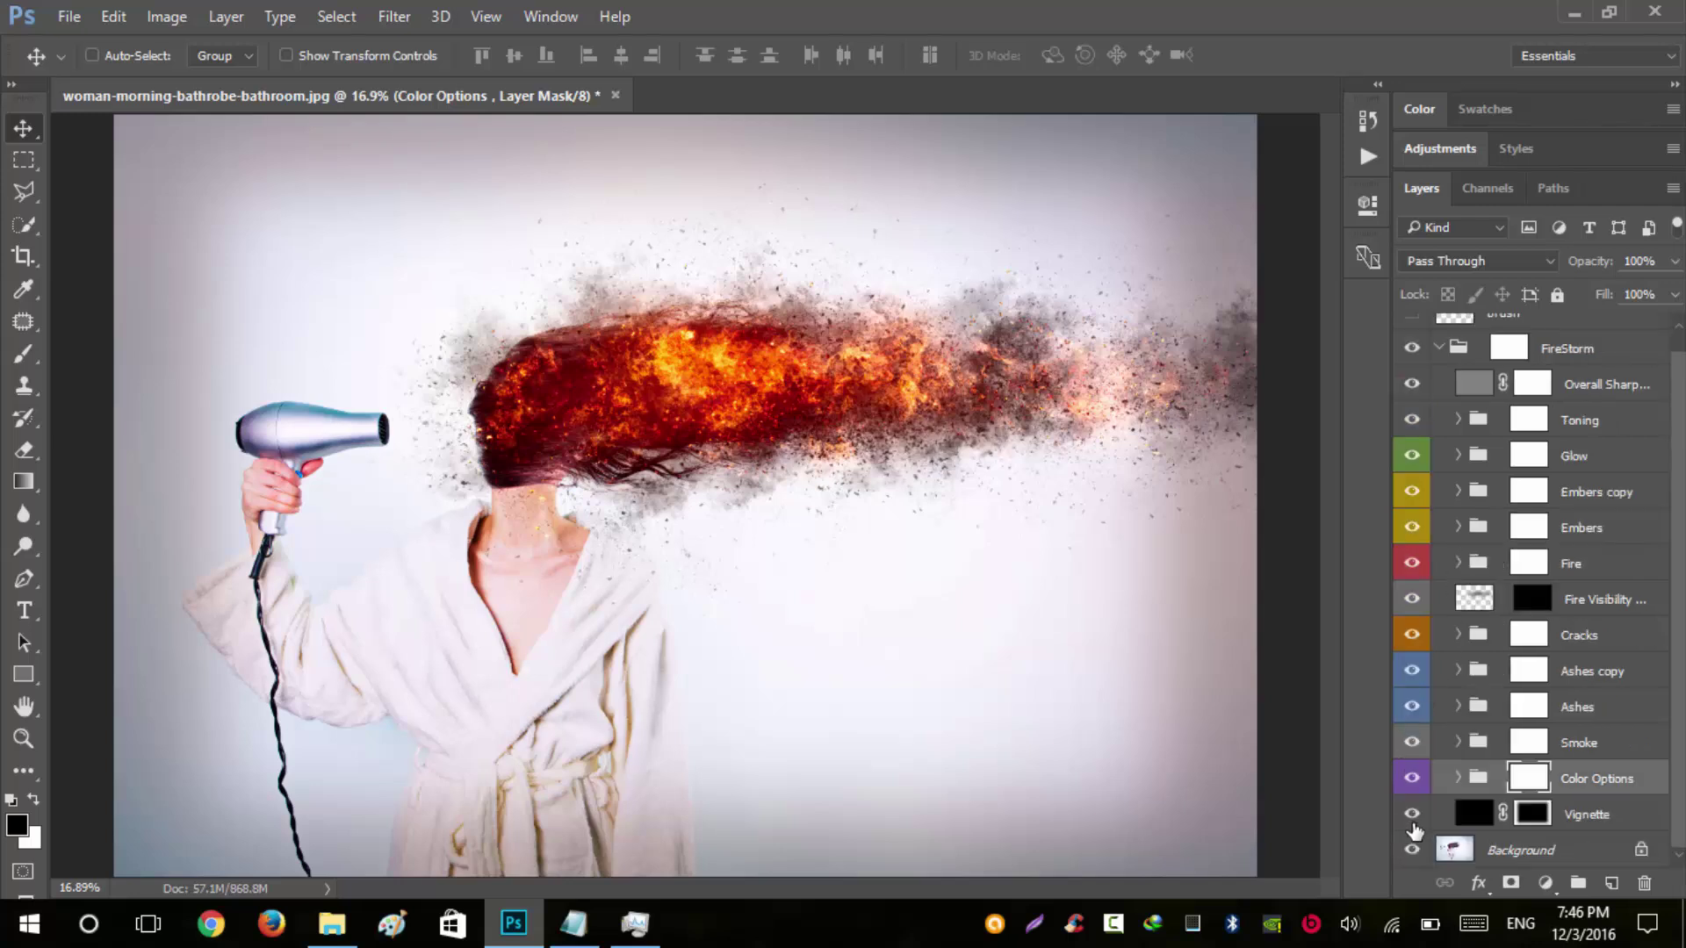
click(1412, 815)
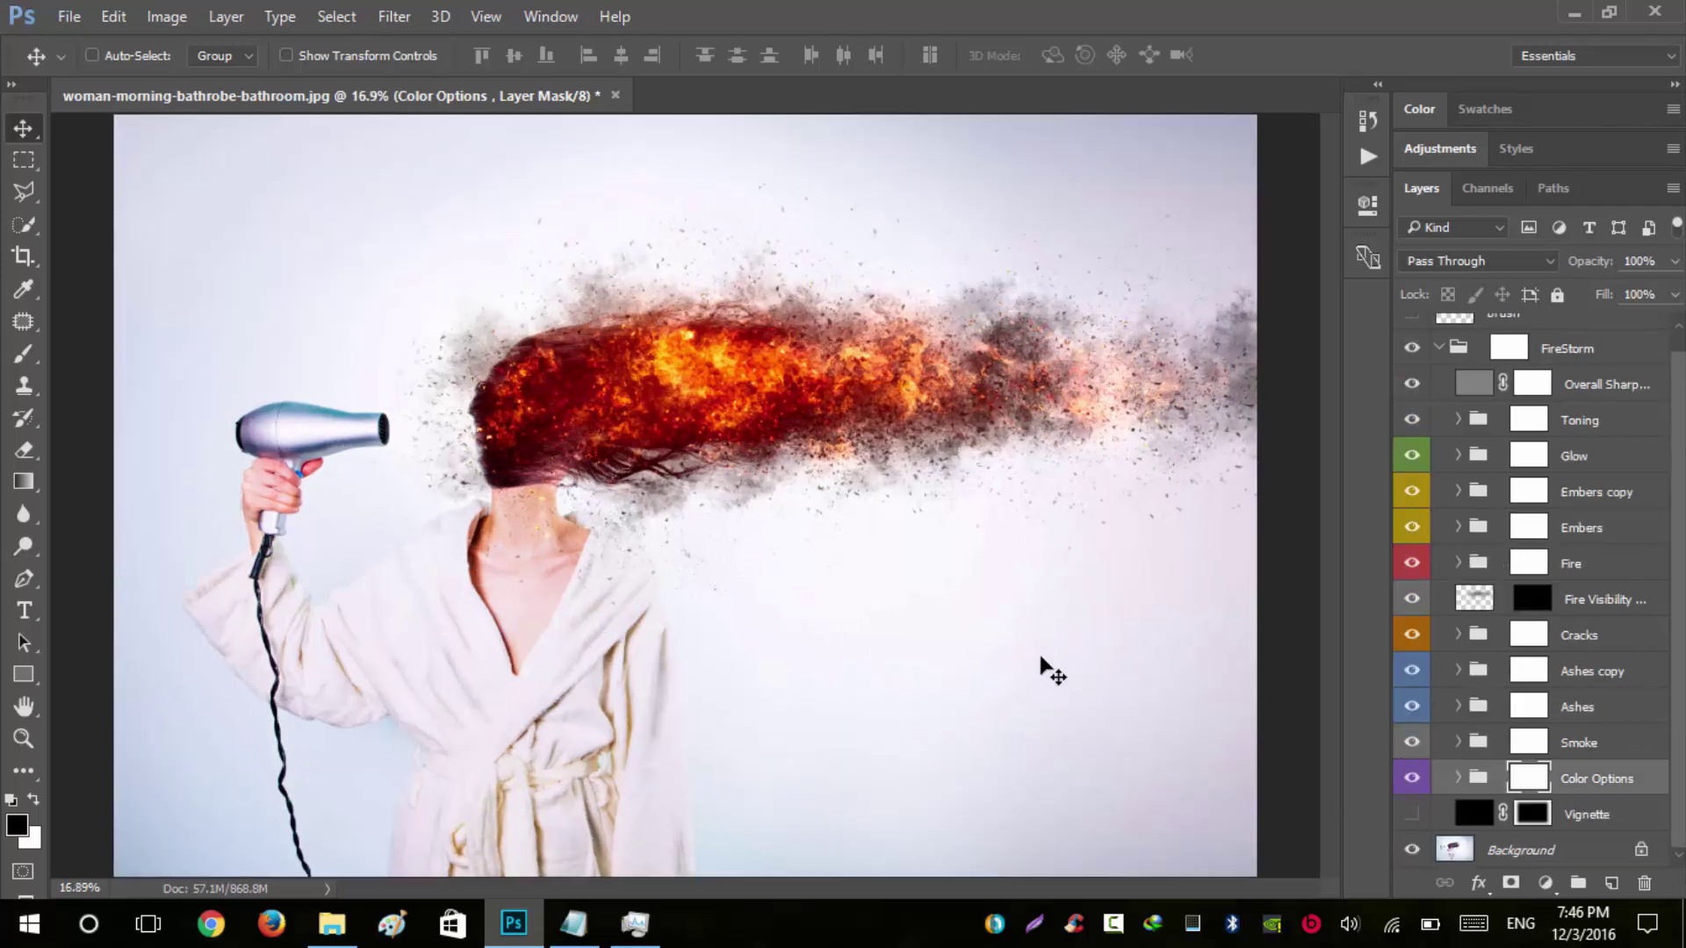
click(1414, 816)
- Collapse the FireStorm group and deselect all layers, leaving brush, FireStorm and Background
scroll(1427, 439, up, 1)
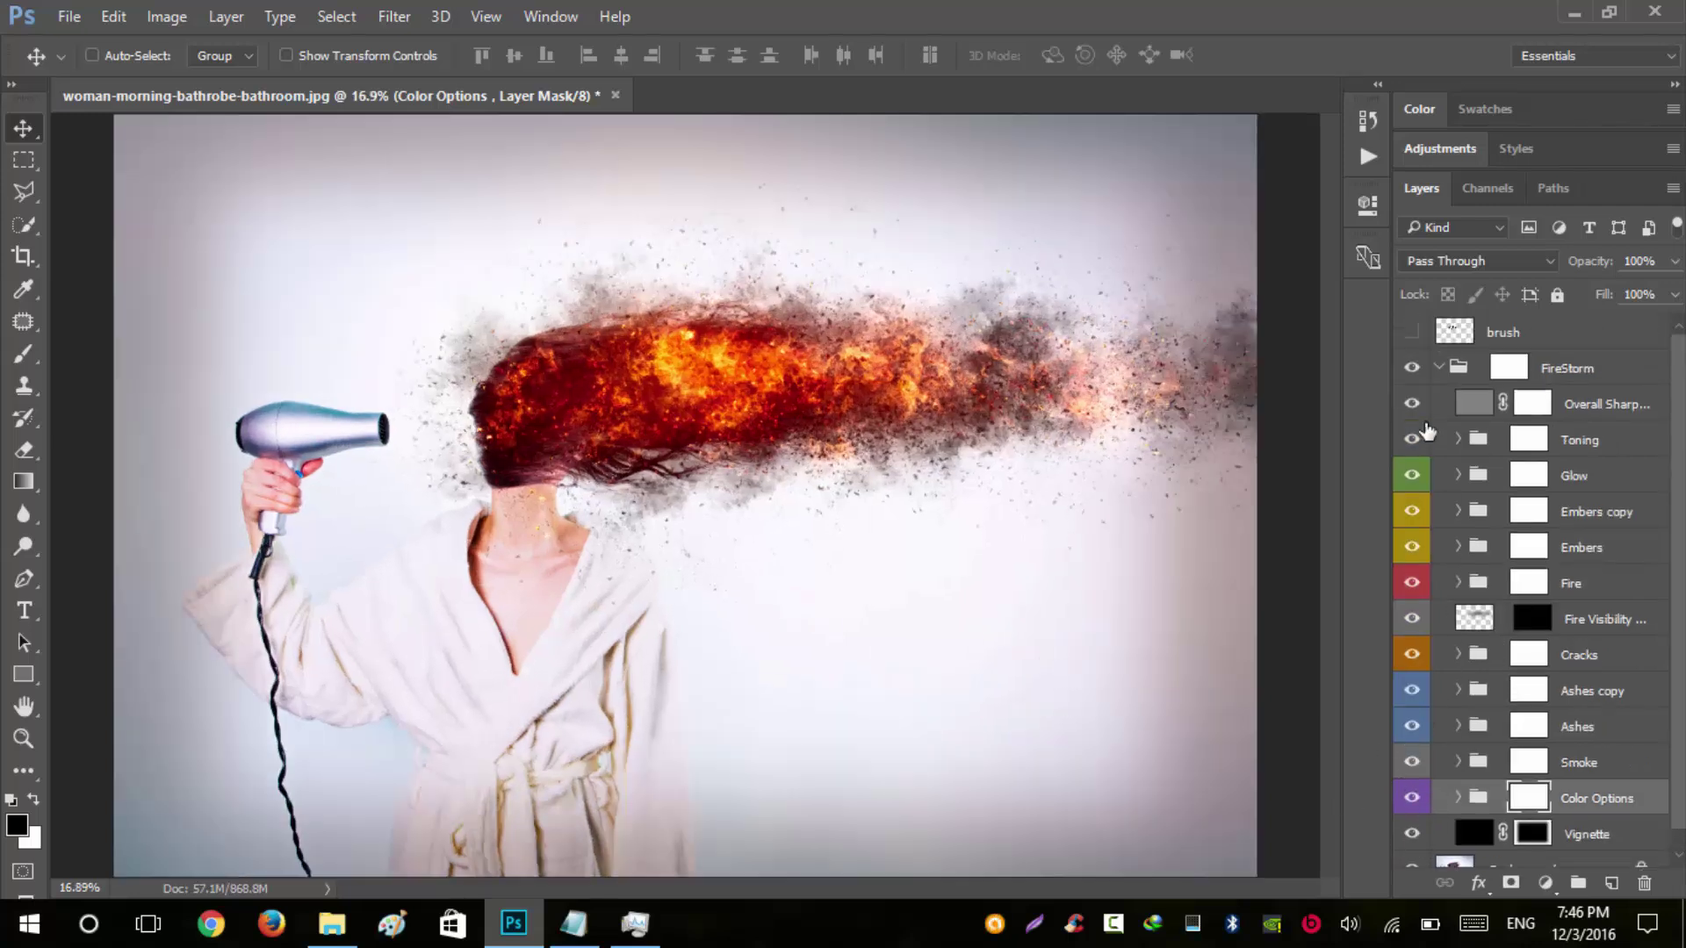
click(1439, 368)
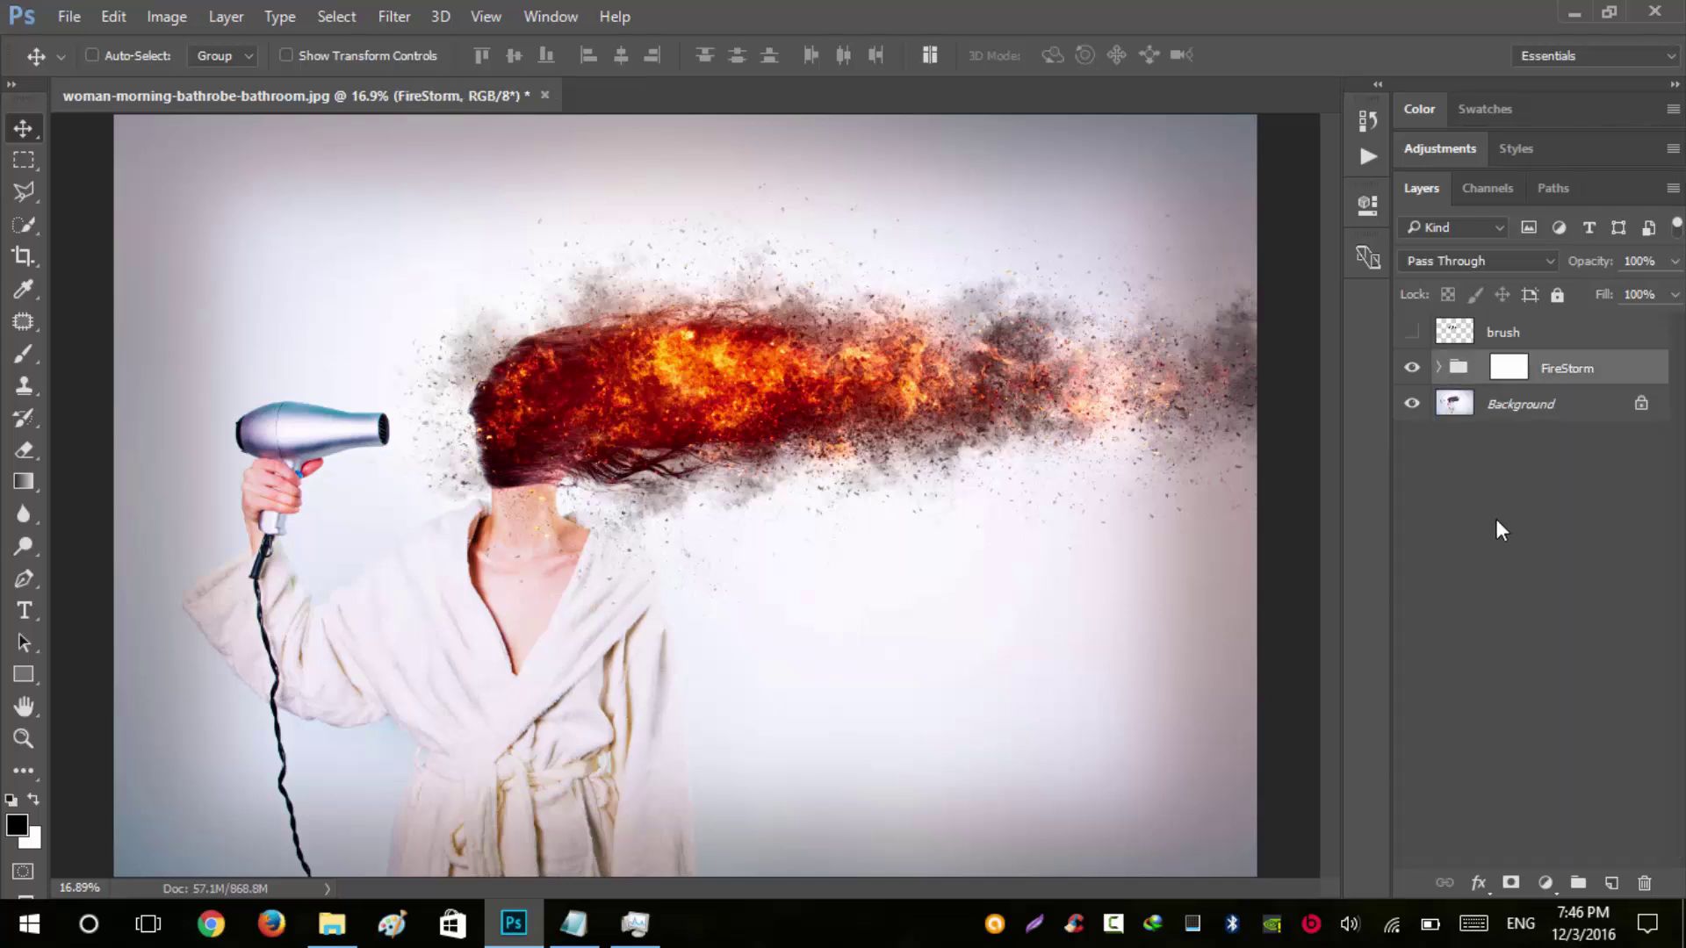
click(1496, 519)
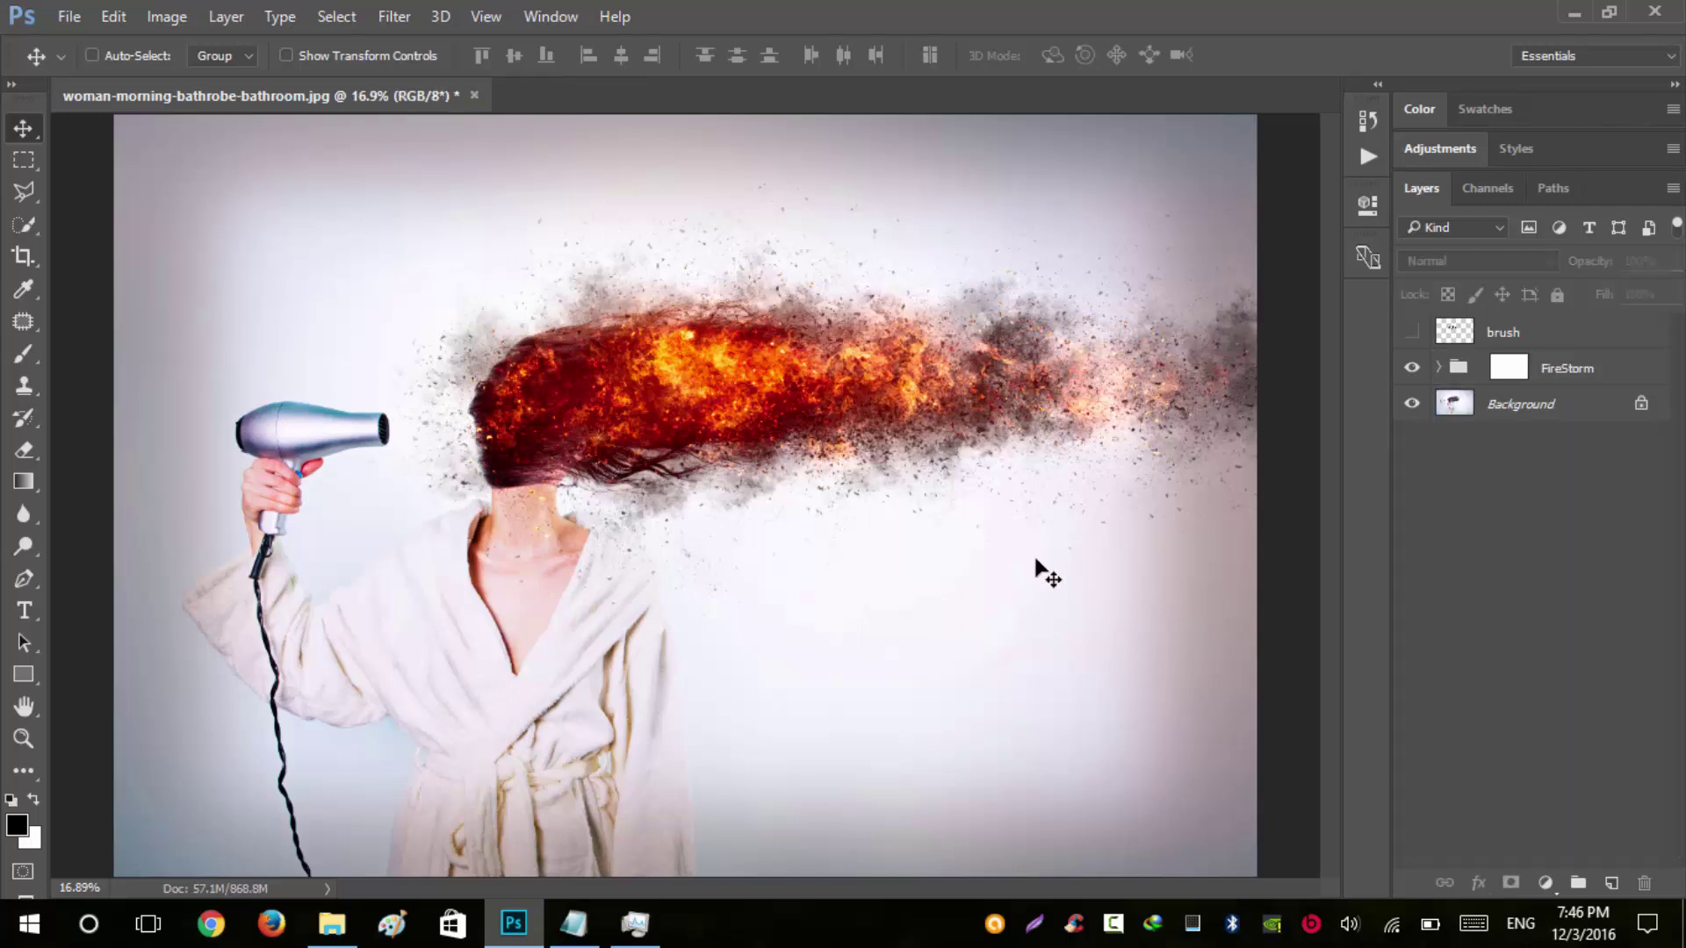